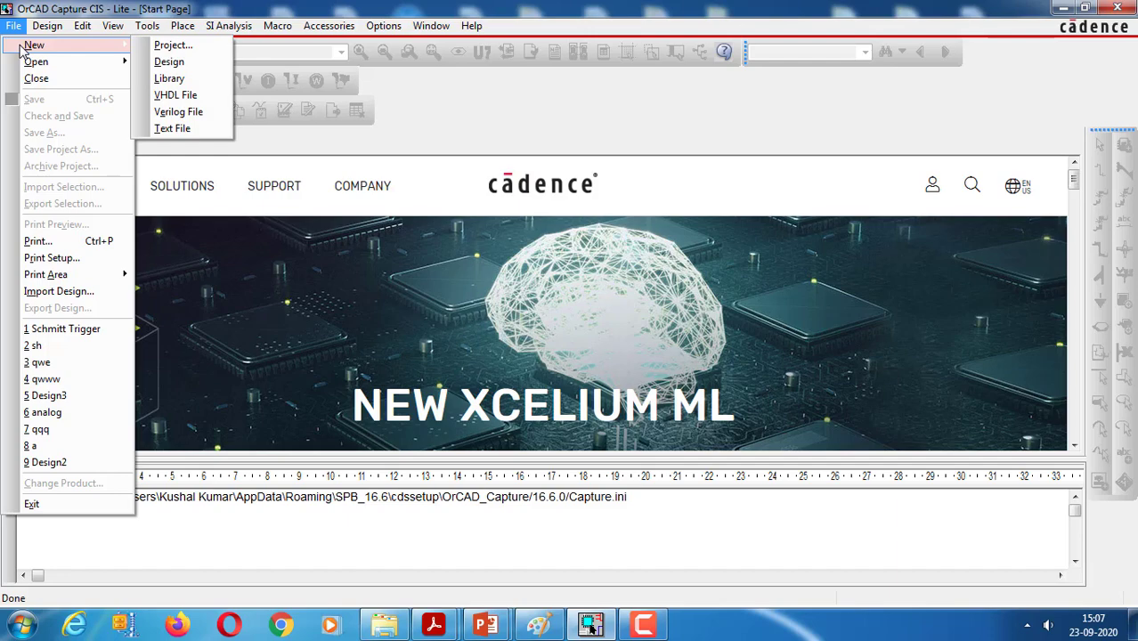
# Create the Analog or Mixed A/D project 'opam rx' as a blank PSpice project
pyautogui.click(167, 48)
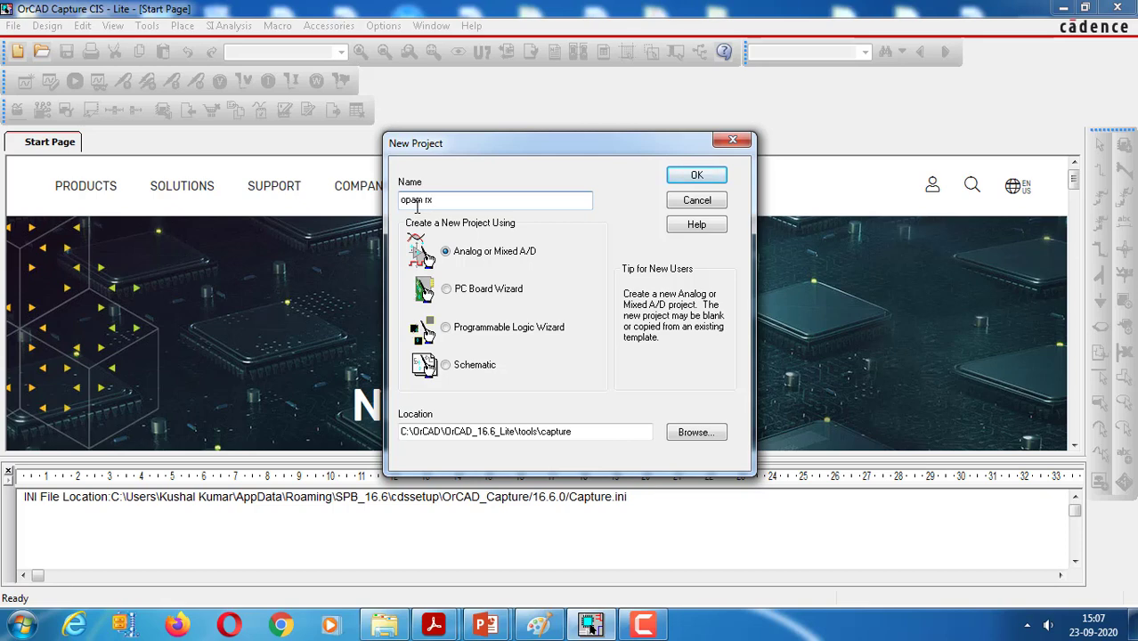
pyautogui.click(699, 178)
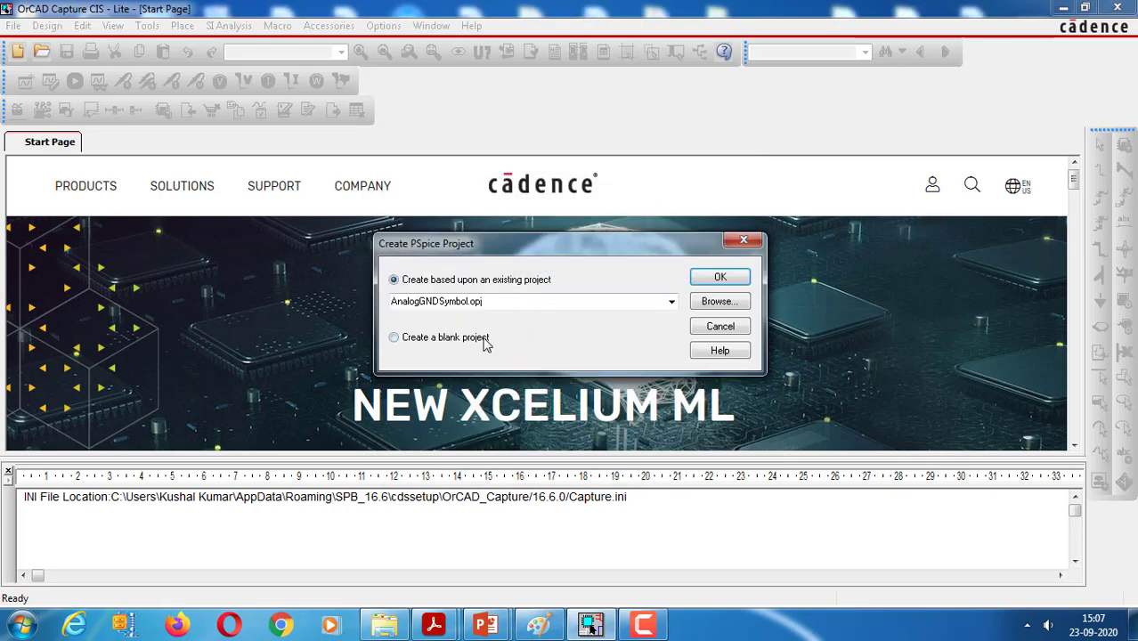
pyautogui.click(470, 344)
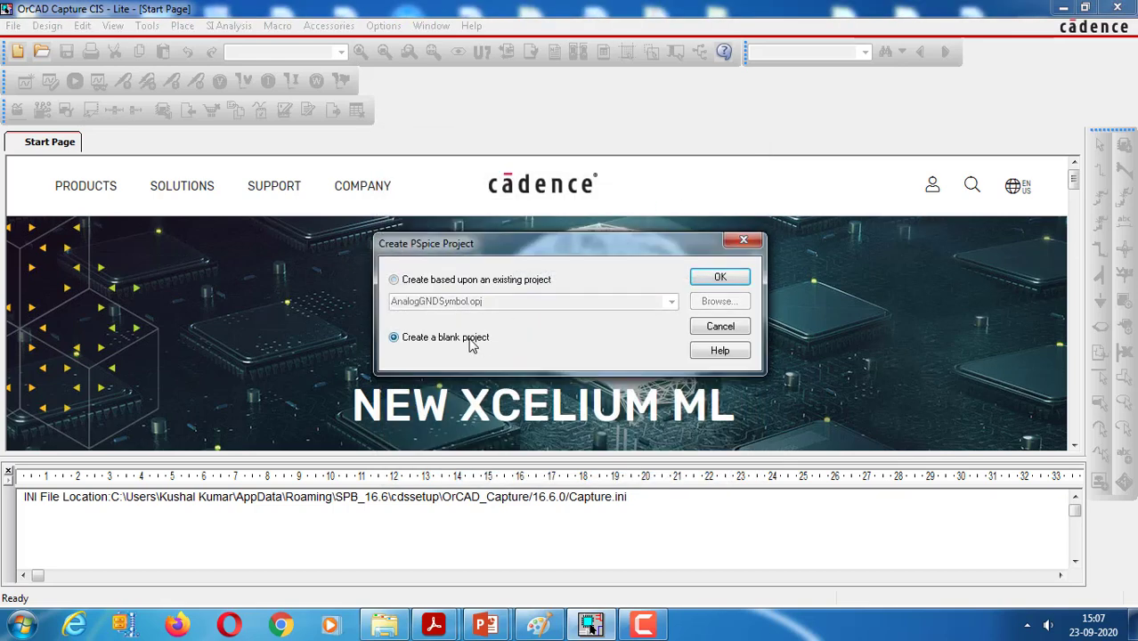
pyautogui.click(718, 277)
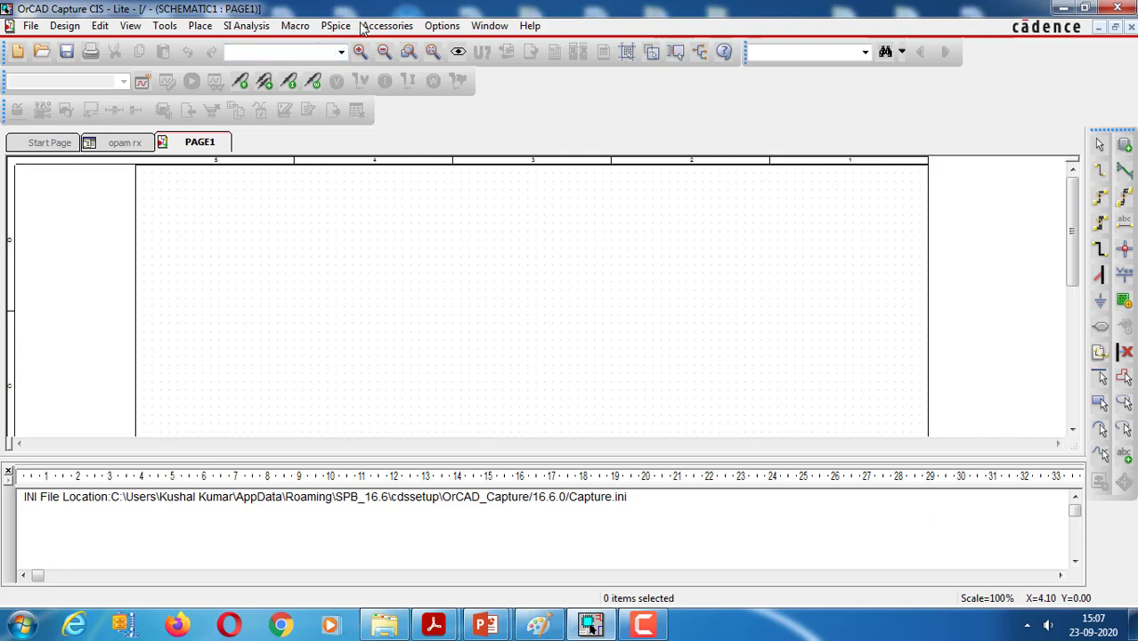
# Use Place > Part to show the Place Part panel with its ANALOG, DISCRETE, EVAL and SOURCE libraries
pyautogui.click(200, 26)
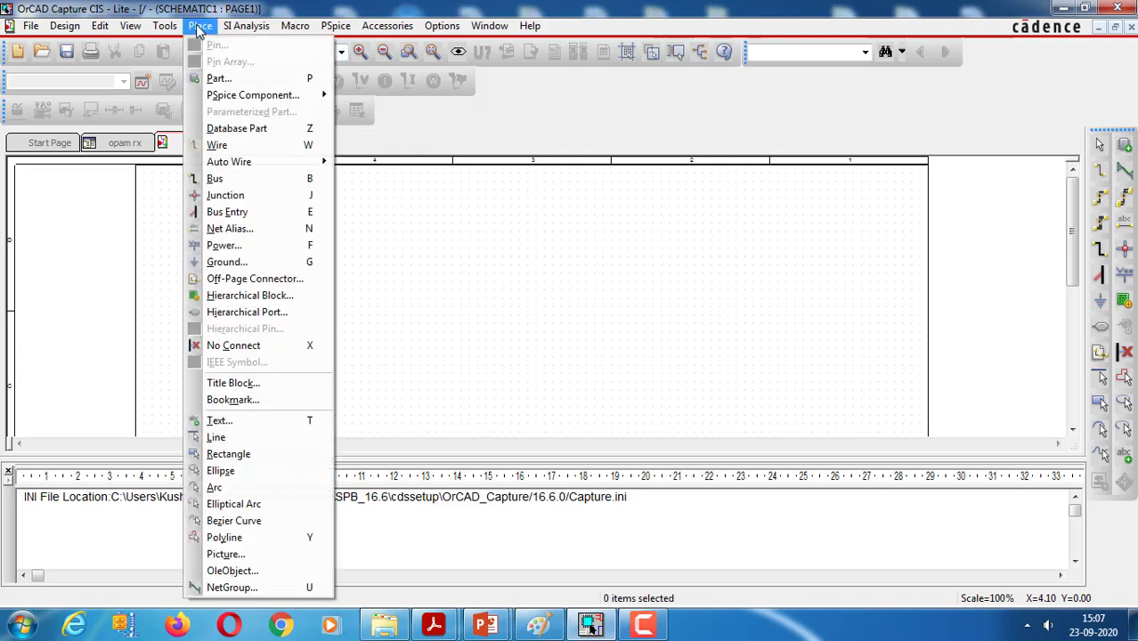
pyautogui.moveTo(210, 103)
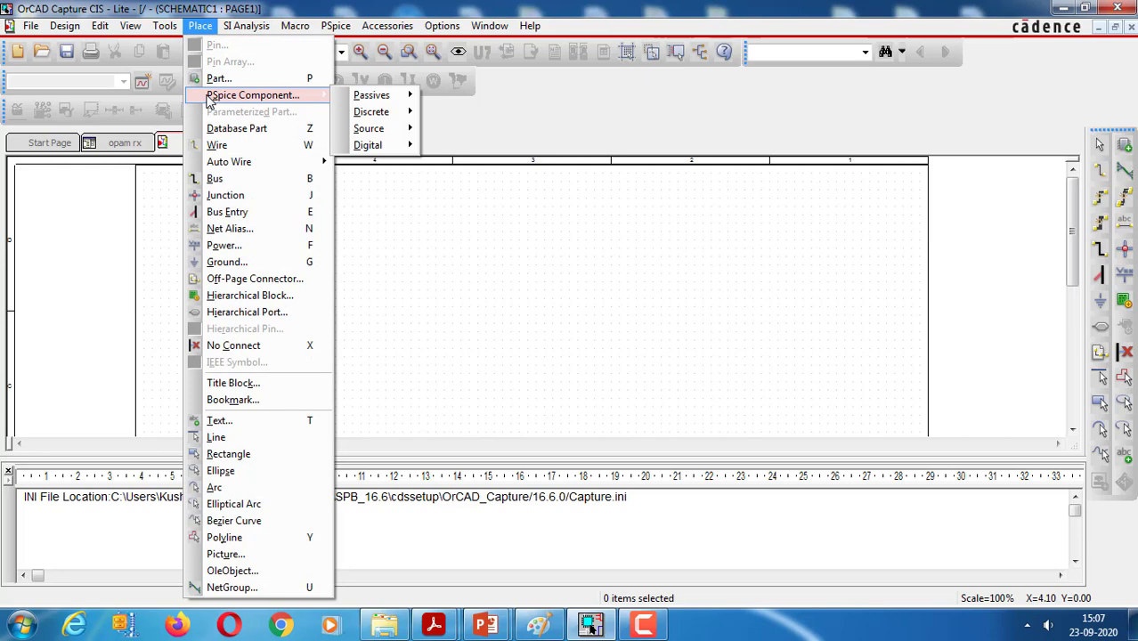
pyautogui.click(213, 78)
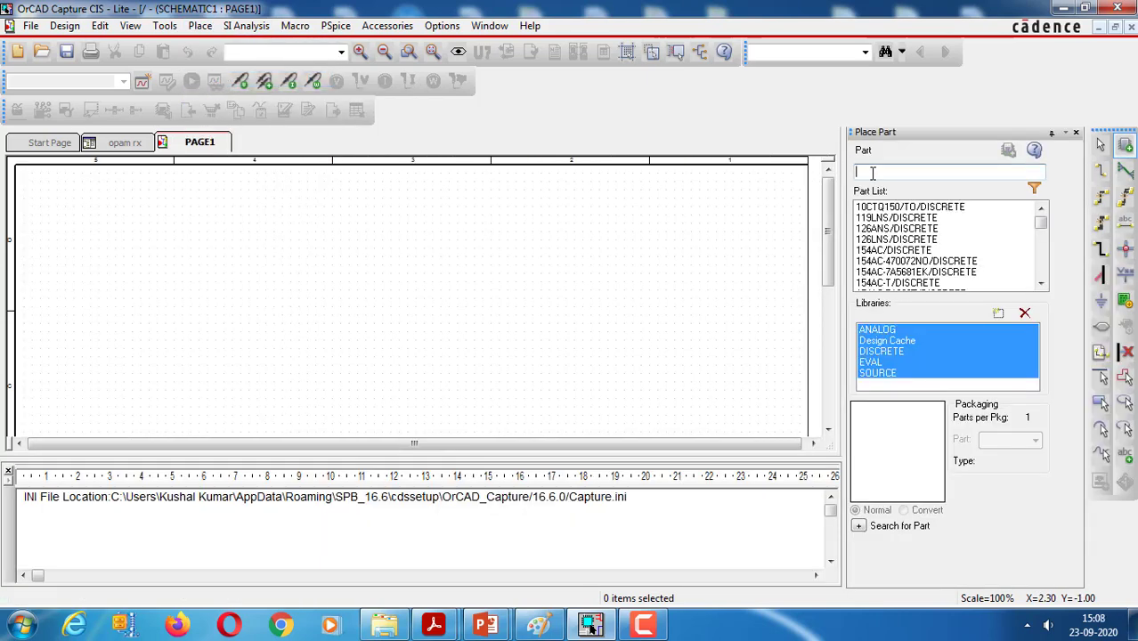
# Place the uA741 op-amp U1 on the page
pyautogui.write('ua741')
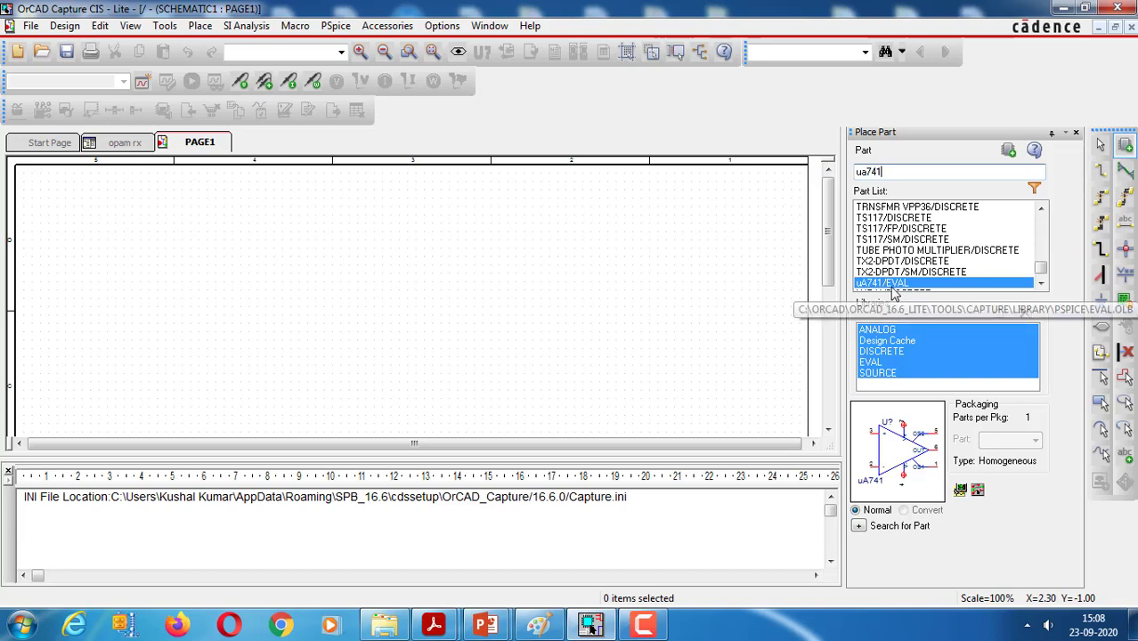
pyautogui.press('Return')
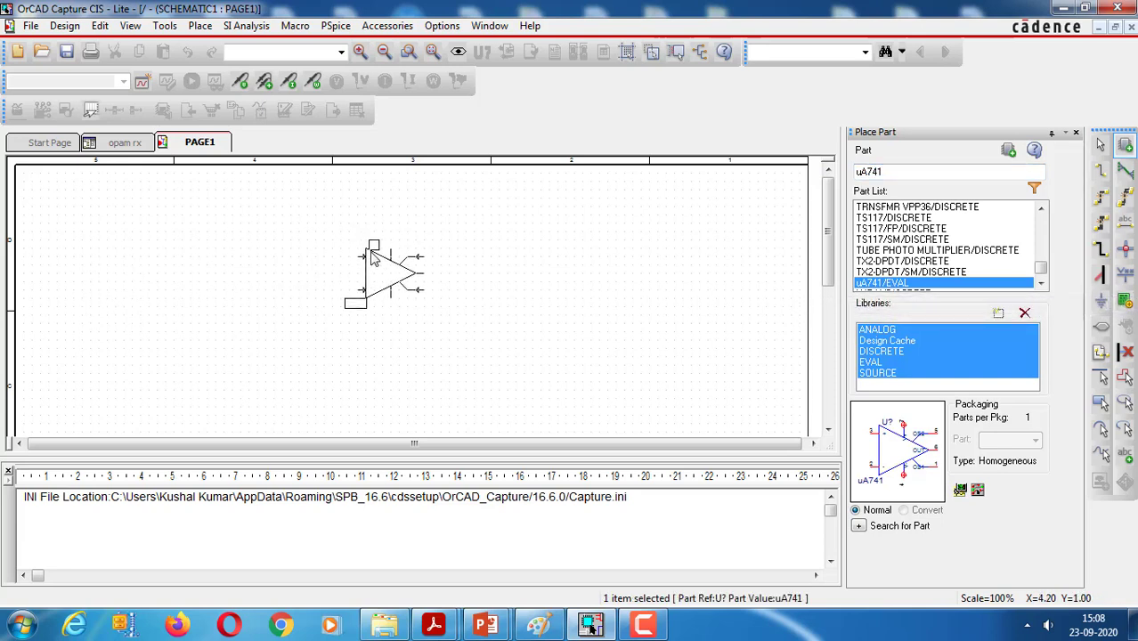
pyautogui.click(376, 259)
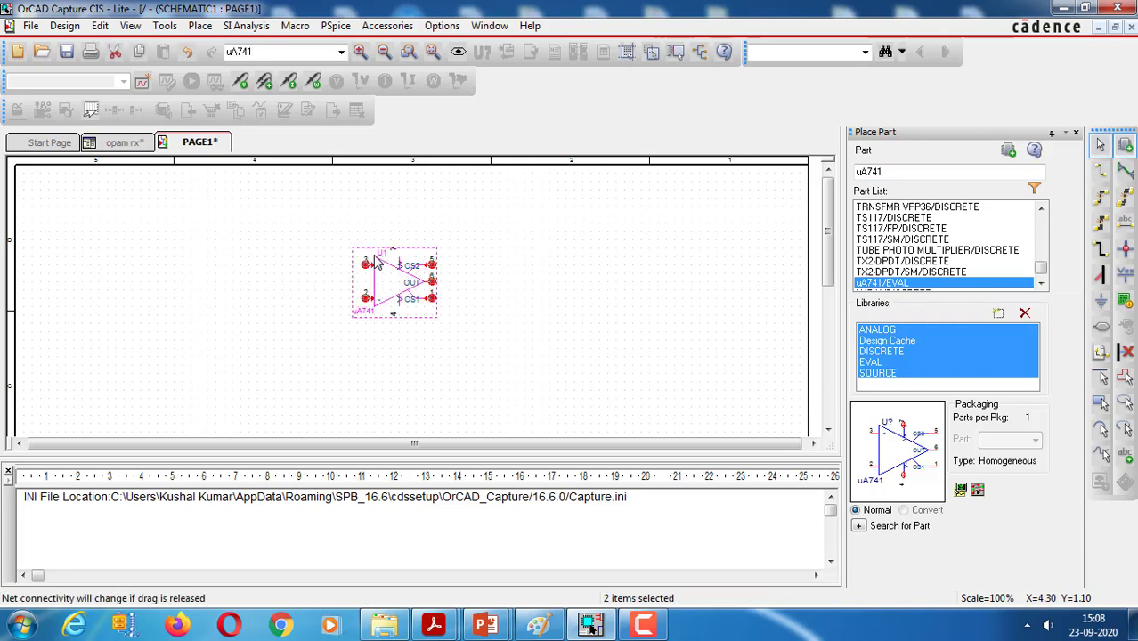
pyautogui.click(695, 237)
# Place three R/ANALOG resistors R1, R2 and R3 stacked left of the op-amp
pyautogui.click(936, 167)
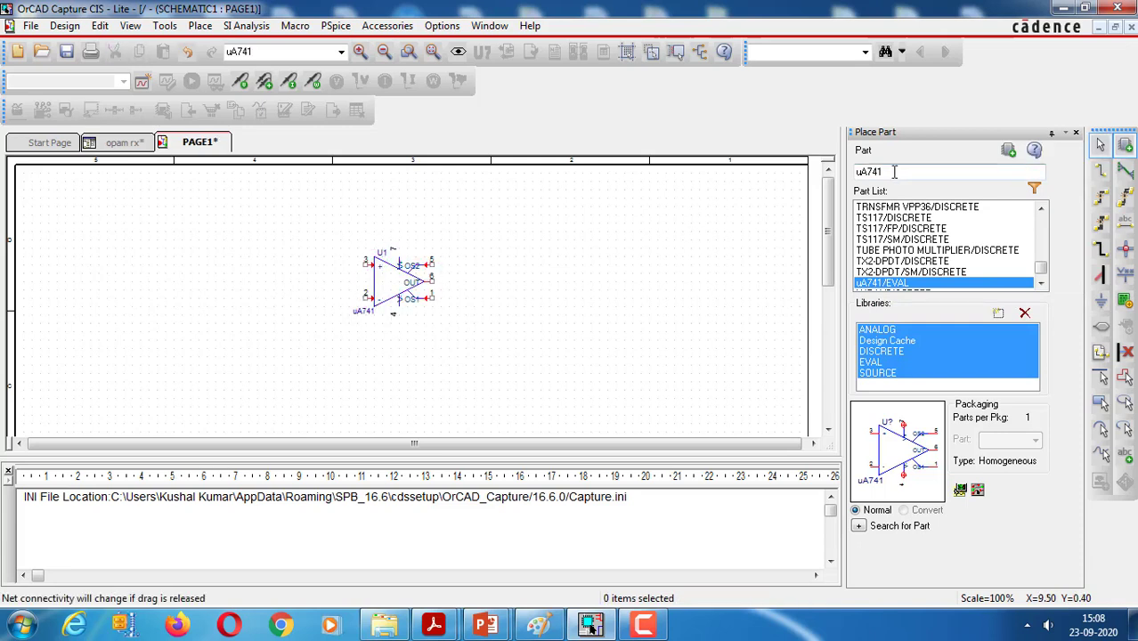
pyautogui.press('BackSpace')
pyautogui.press('BackSpace')
pyautogui.press('BackSpace')
pyautogui.press('BackSpace')
pyautogui.press('BackSpace')
pyautogui.write('r')
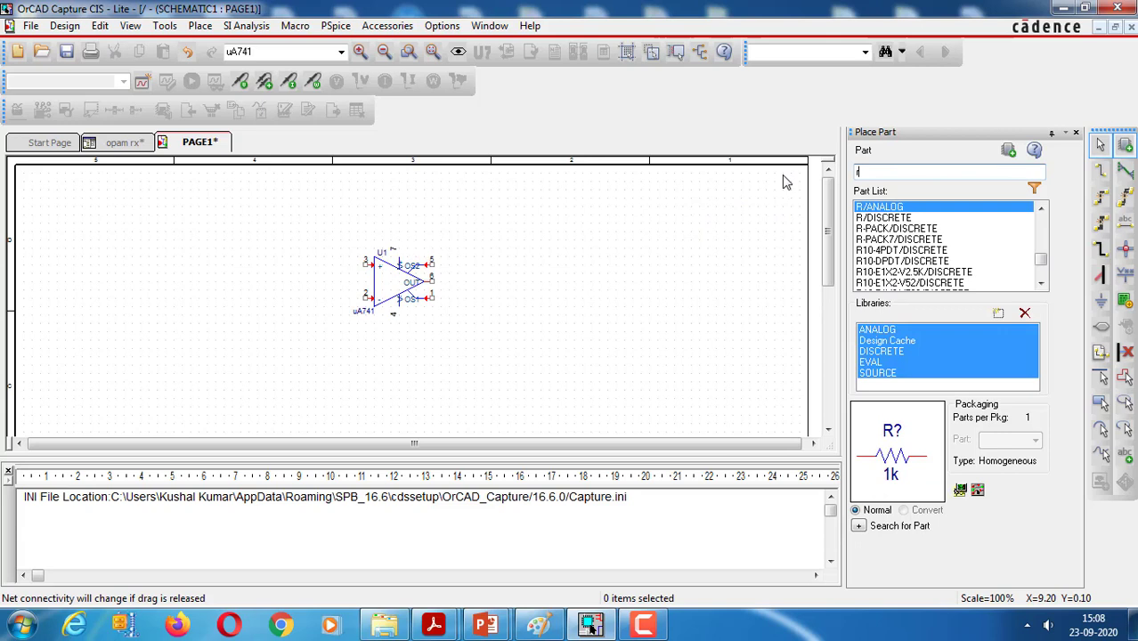
pyautogui.doubleClick(892, 209)
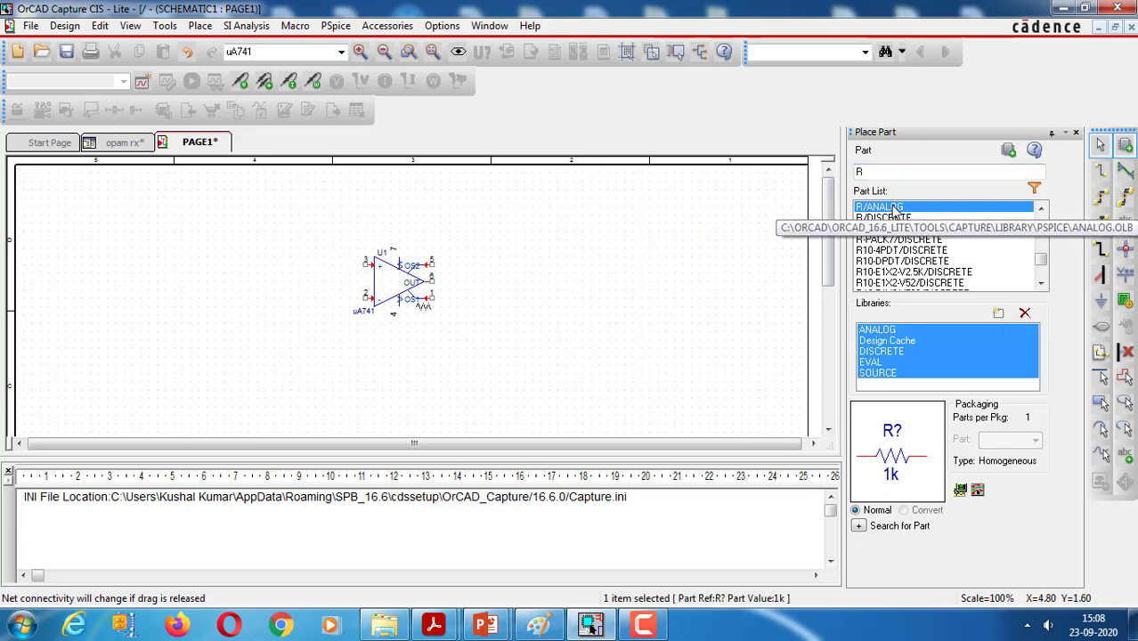
pyautogui.click(230, 249)
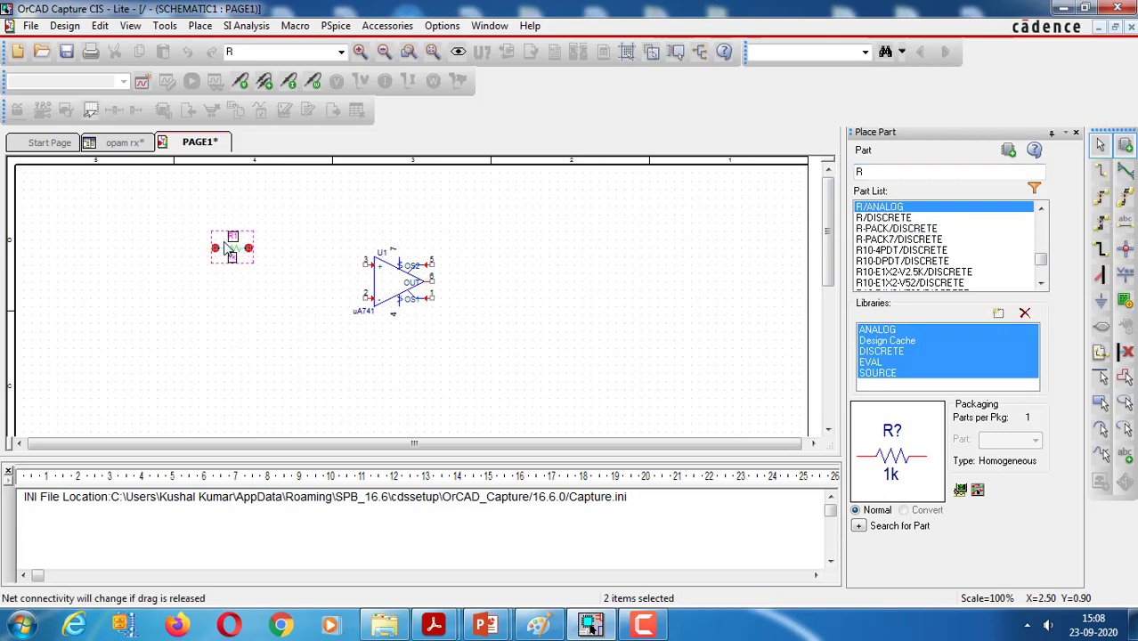
pyautogui.click(230, 305)
pyautogui.click(229, 349)
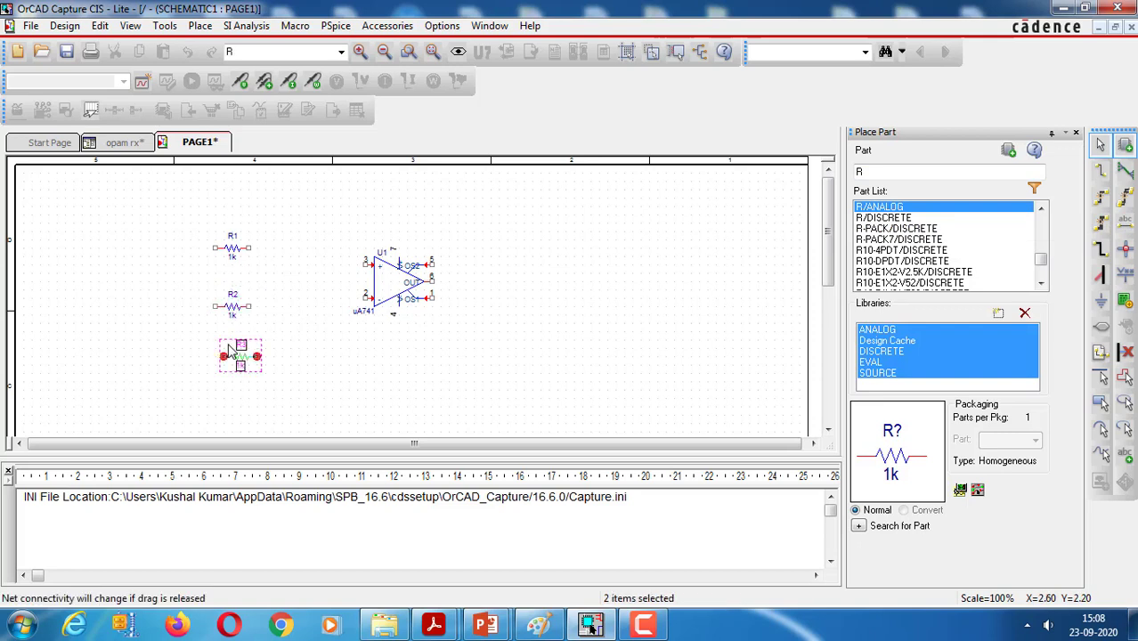
pyautogui.click(871, 172)
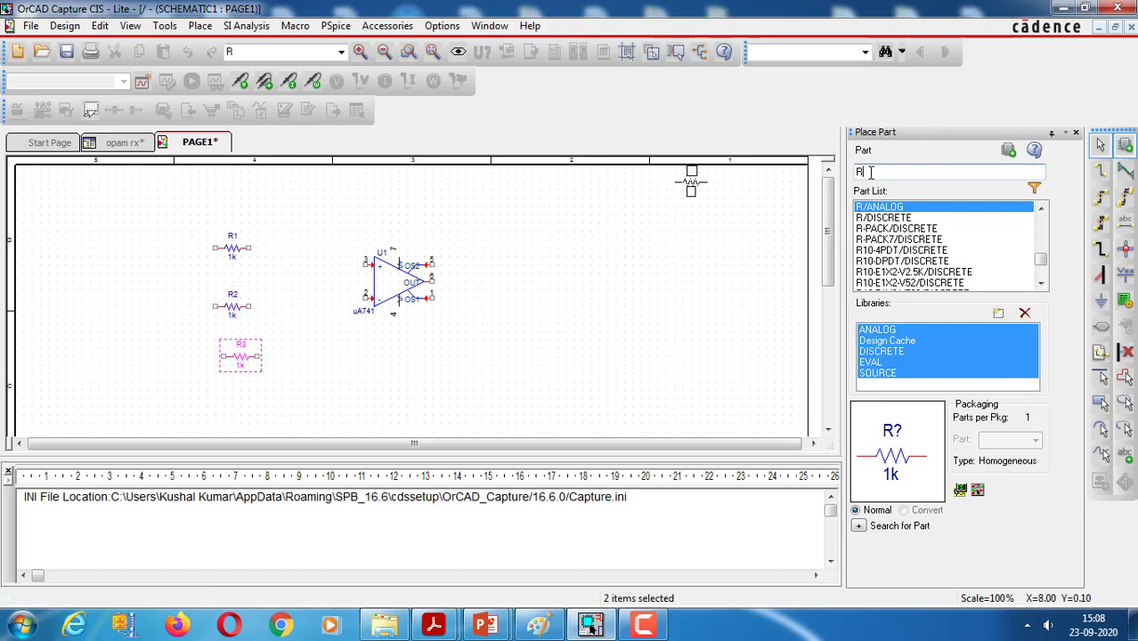
# Place capacitor C1, rotated horizontal, below the op-amp
pyautogui.press('BackSpace')
pyautogui.write('c')
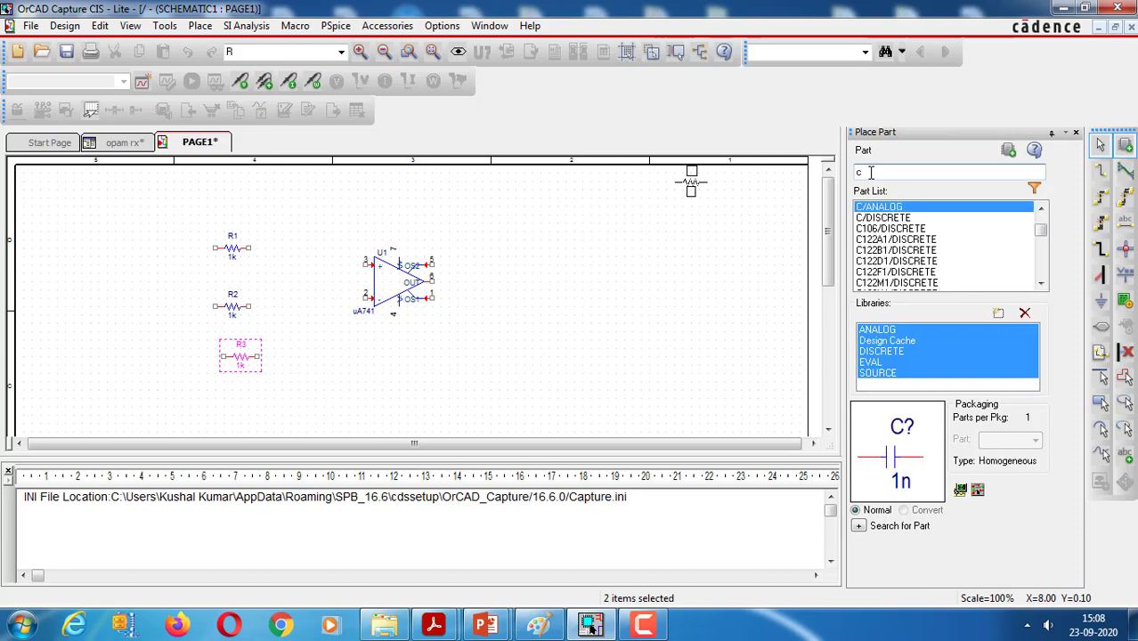
pyautogui.press('Return')
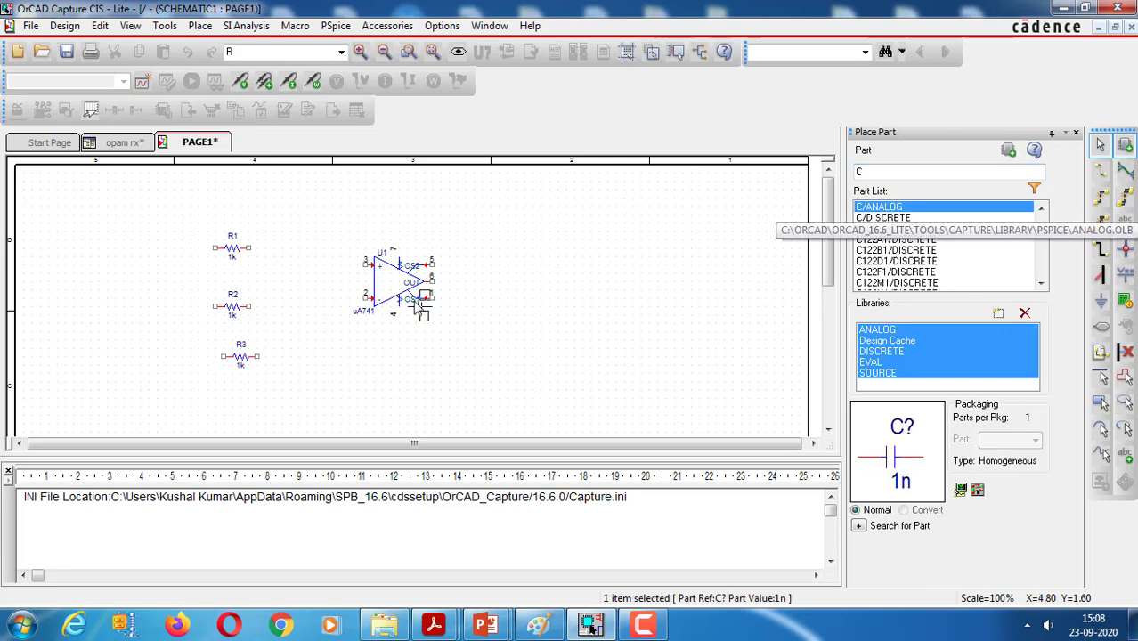
pyautogui.press('r')
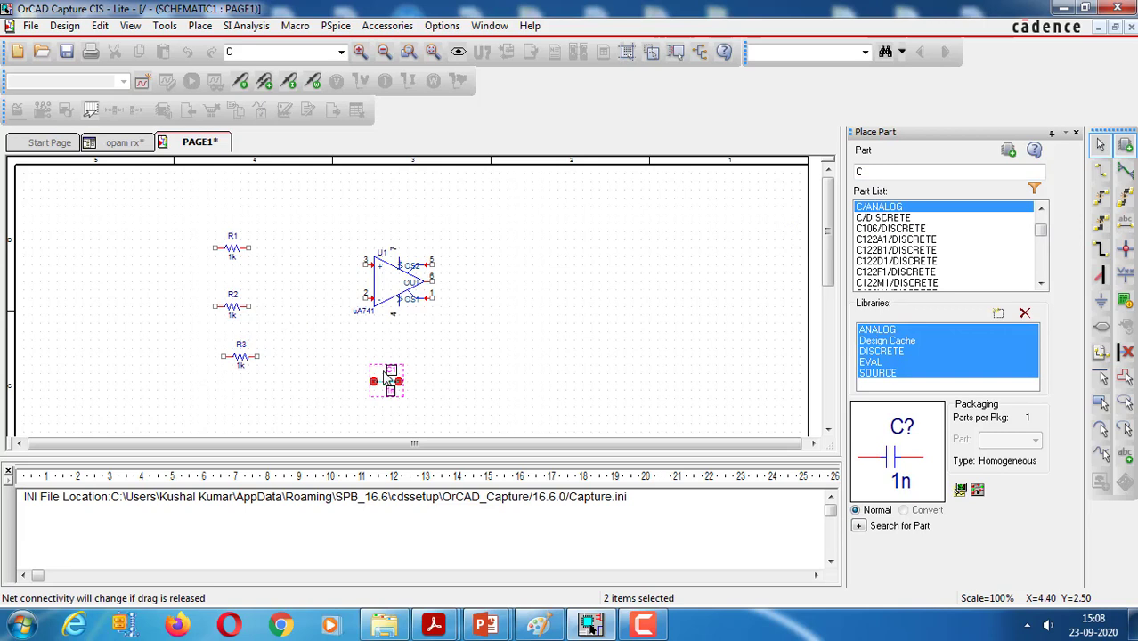
pyautogui.click(385, 378)
pyautogui.press('Escape')
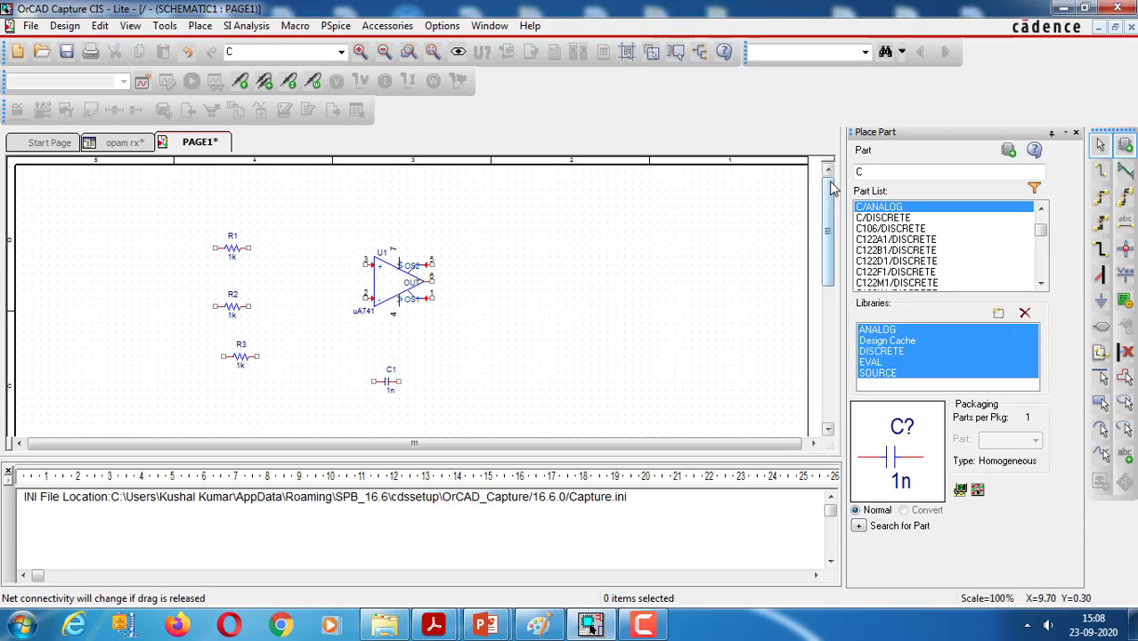
pyautogui.doubleClick(879, 173)
# Place two VDC/SOURCE sources, V1 and V2, right of the op-amp
pyautogui.press('BackSpace')
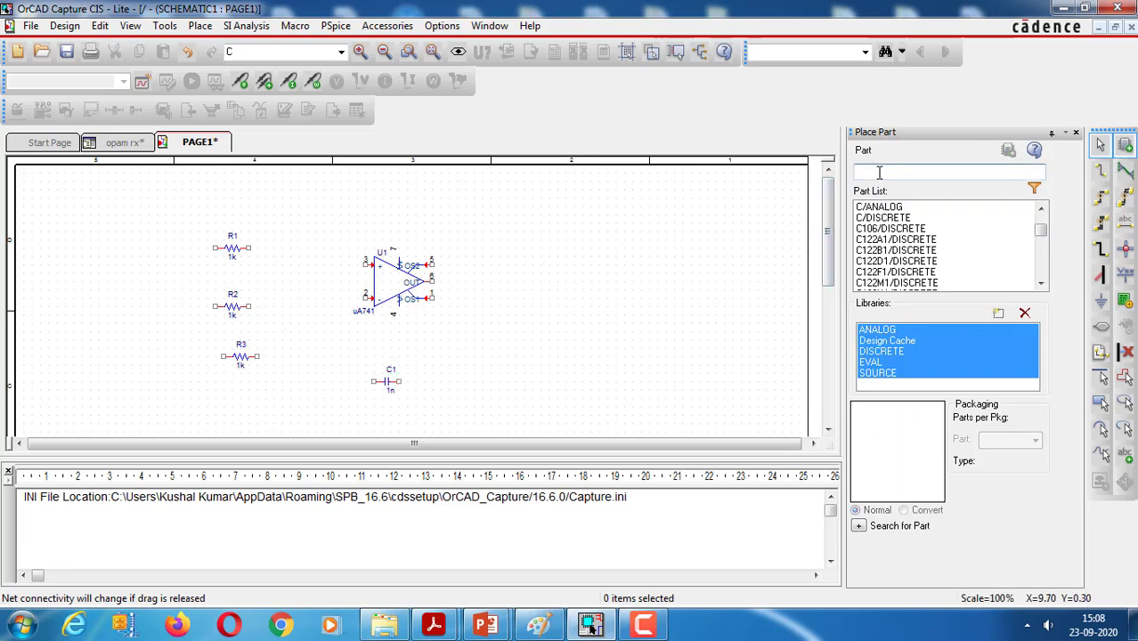
pyautogui.write('vdc')
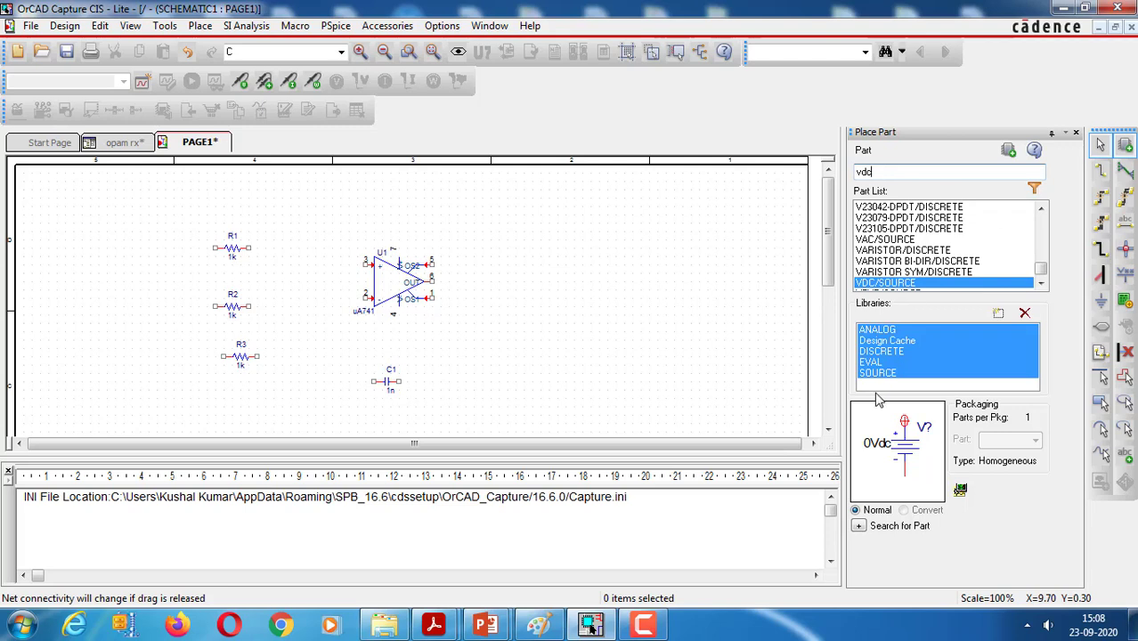
pyautogui.click(891, 284)
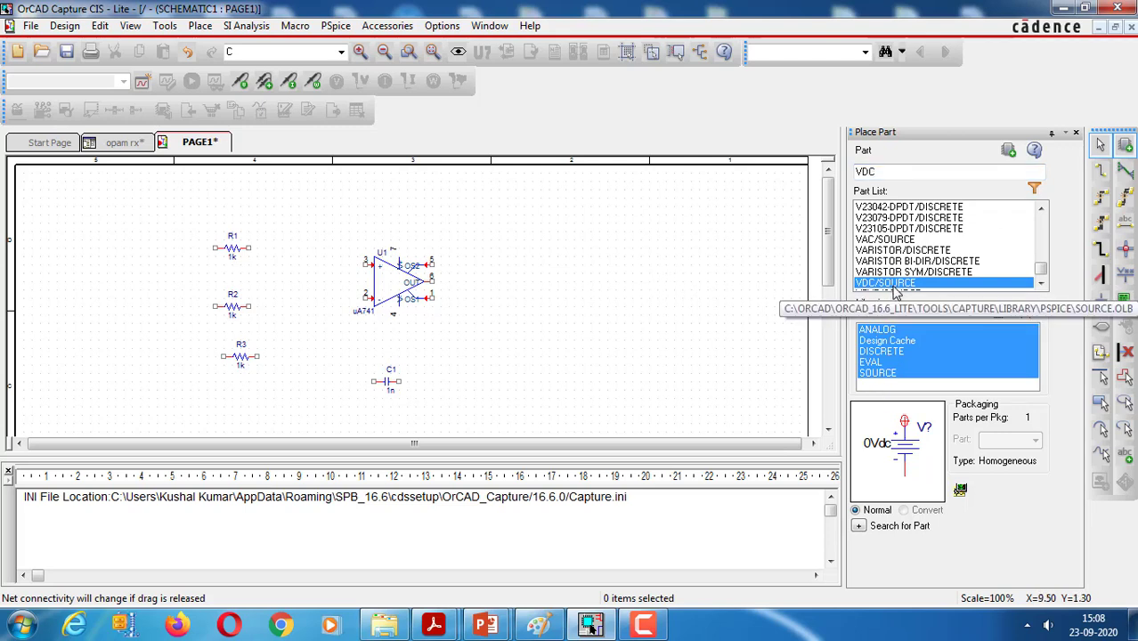
pyautogui.doubleClick(892, 283)
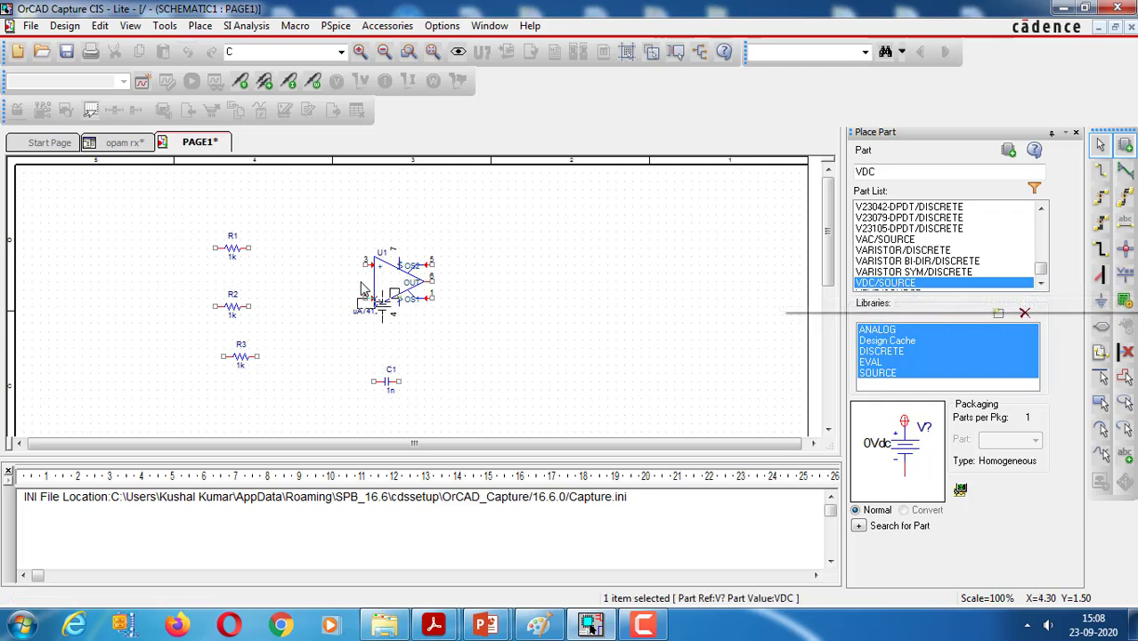
pyautogui.click(500, 263)
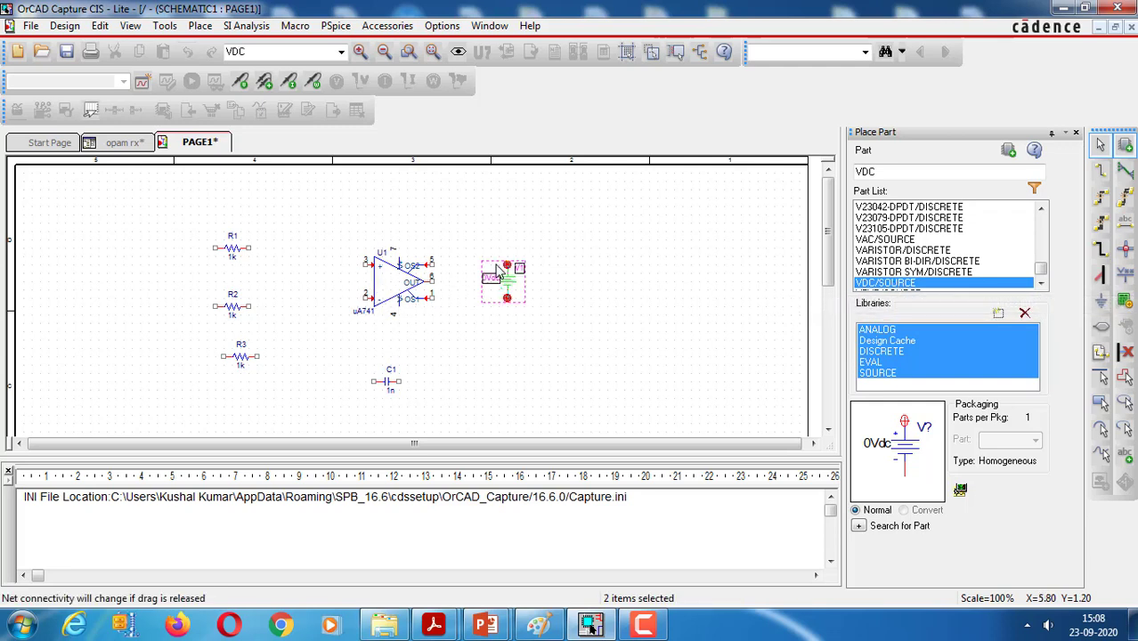
pyautogui.click(509, 369)
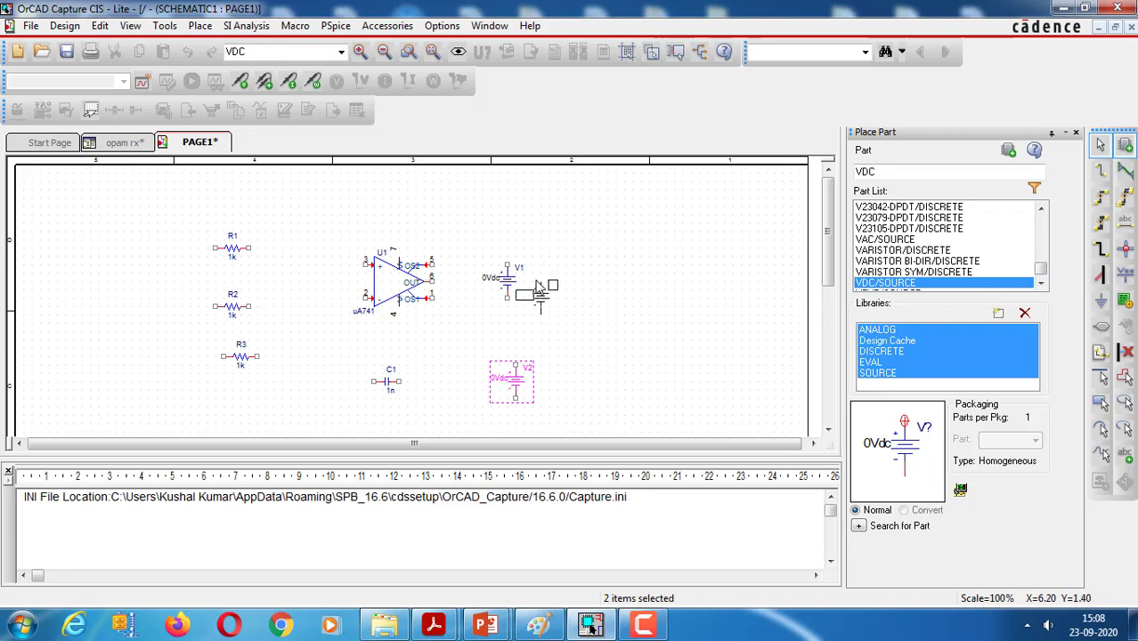
pyautogui.press('Escape')
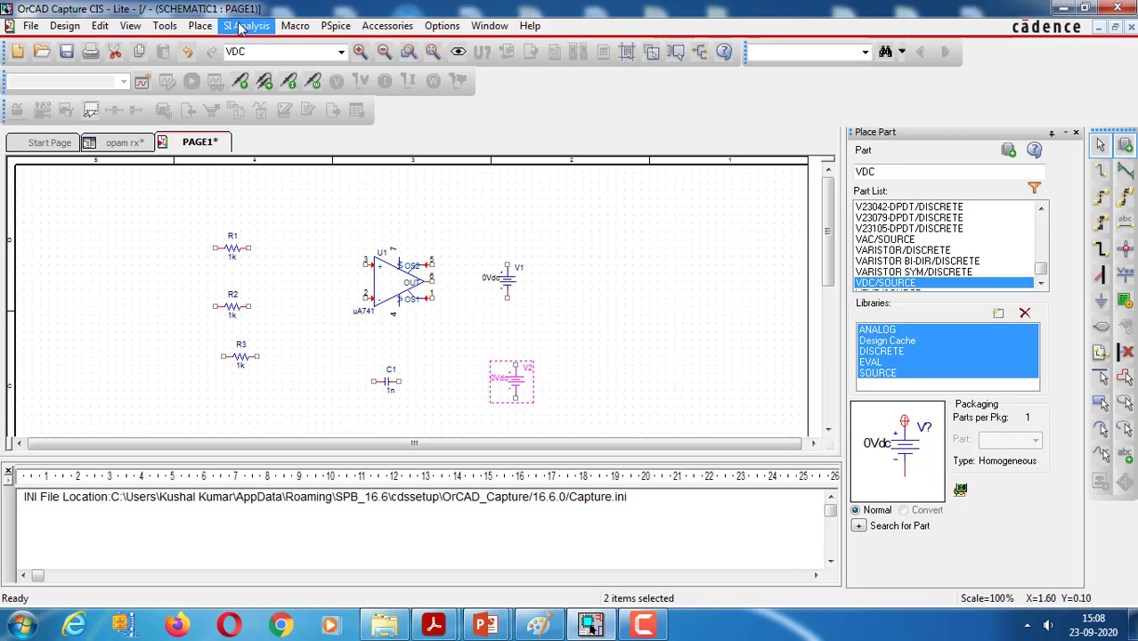
# Place four 0 ground symbols down the right side of the page
pyautogui.click(201, 27)
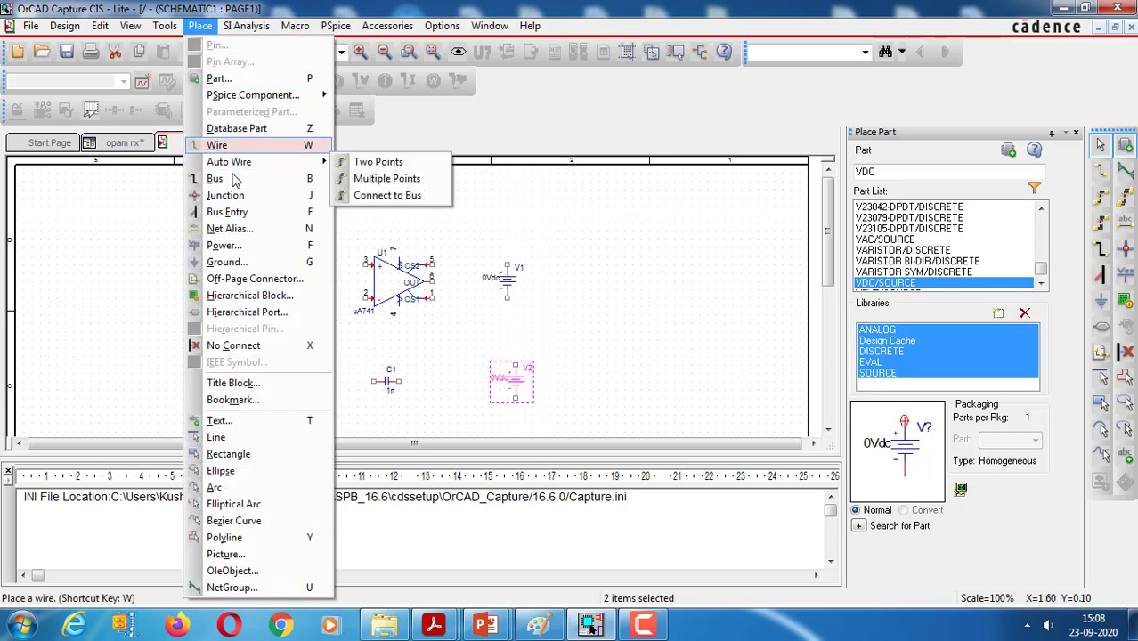
pyautogui.click(224, 262)
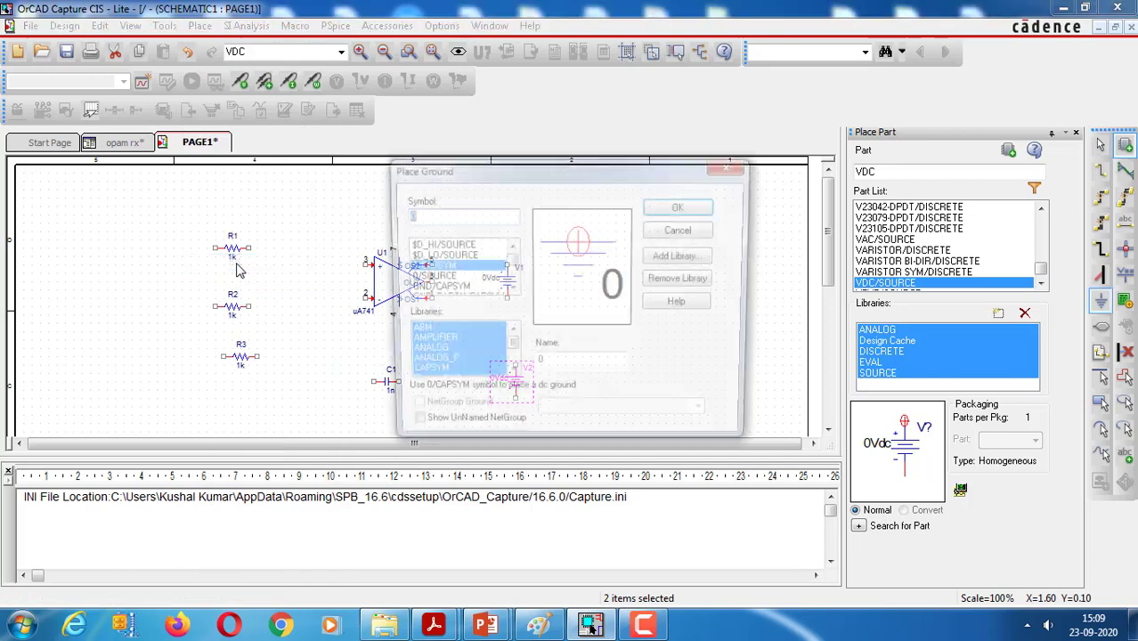
pyautogui.click(677, 214)
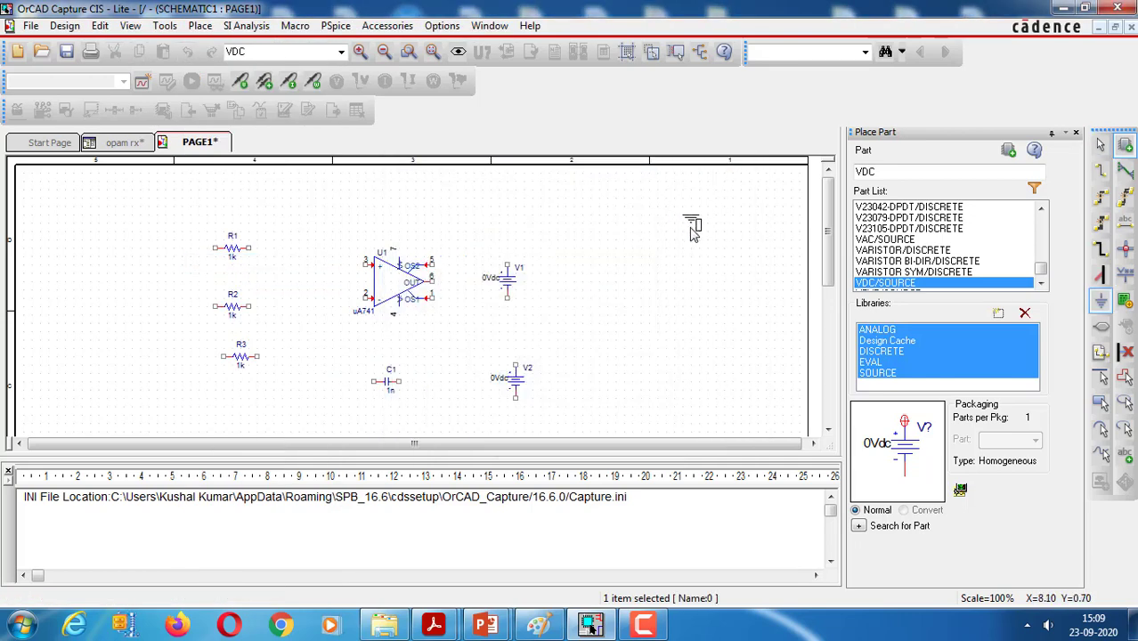
pyautogui.click(683, 245)
pyautogui.click(682, 277)
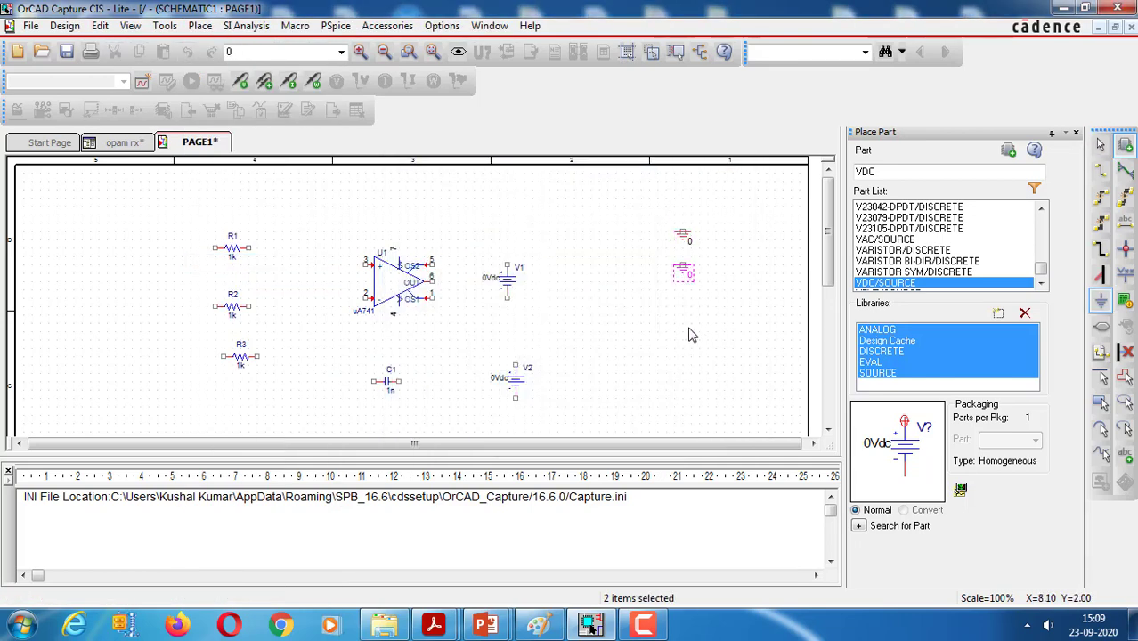
pyautogui.click(689, 331)
pyautogui.click(688, 386)
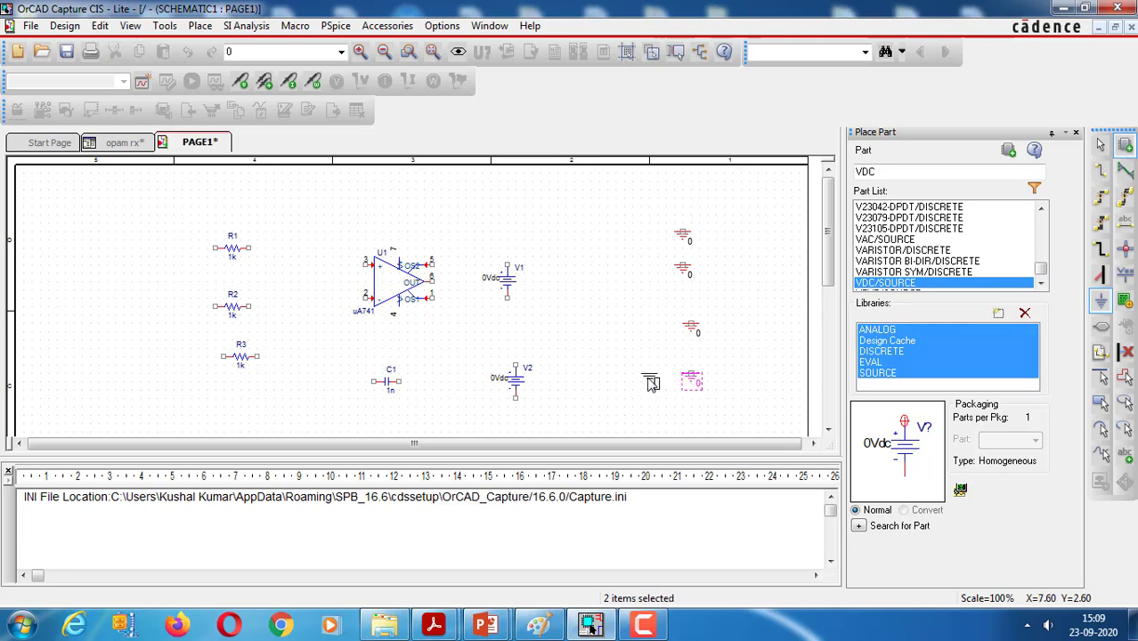
pyautogui.press('Escape')
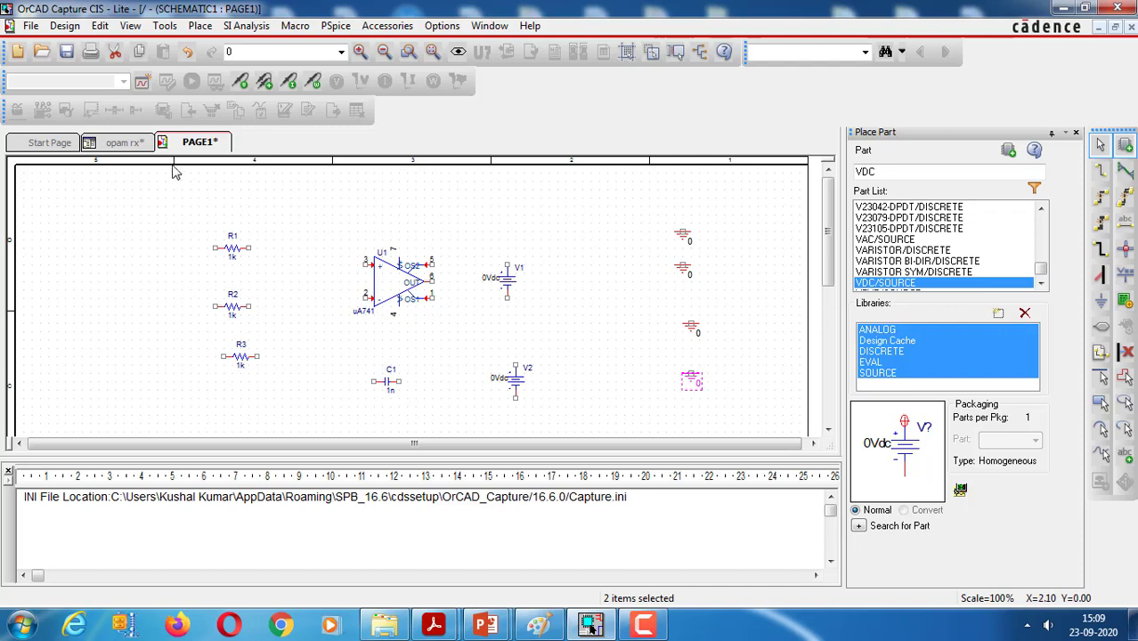
# Move R1 toward the top of the sheet and change its value to 10k
pyautogui.moveTo(231, 253); pyautogui.dragTo(256, 212)
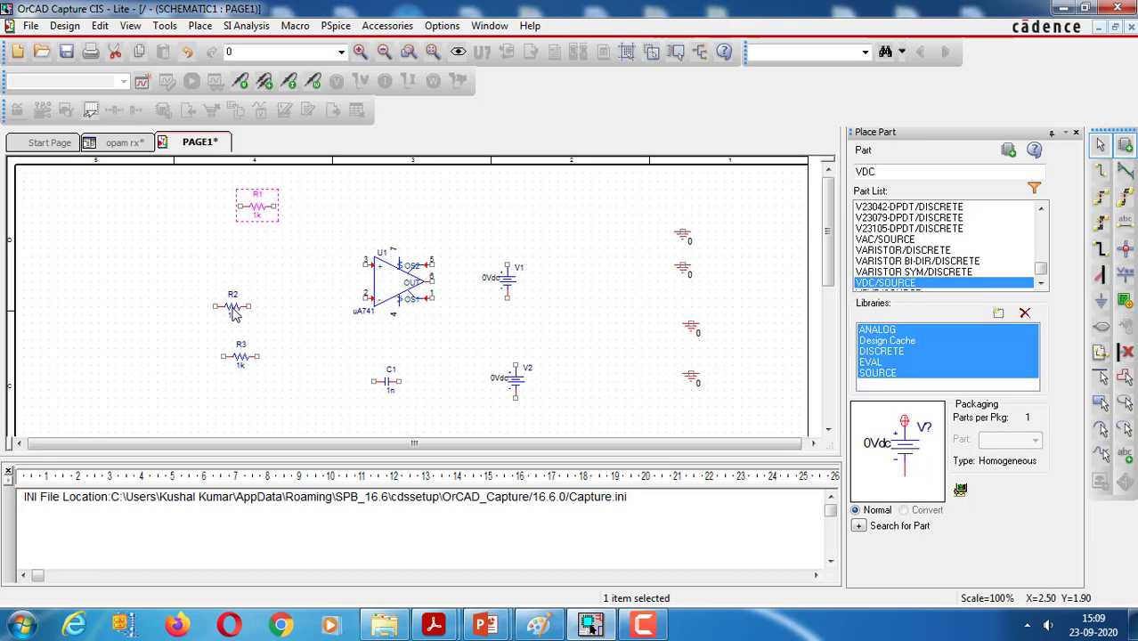
pyautogui.click(264, 242)
pyautogui.doubleClick(258, 219)
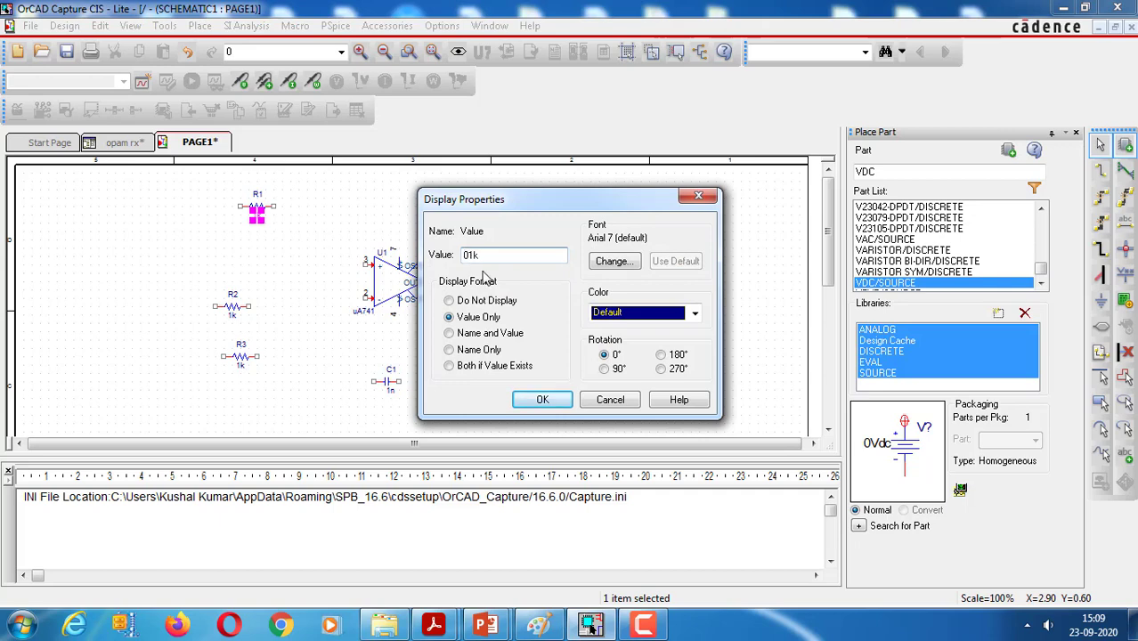
pyautogui.press('BackSpace')
pyautogui.click(539, 399)
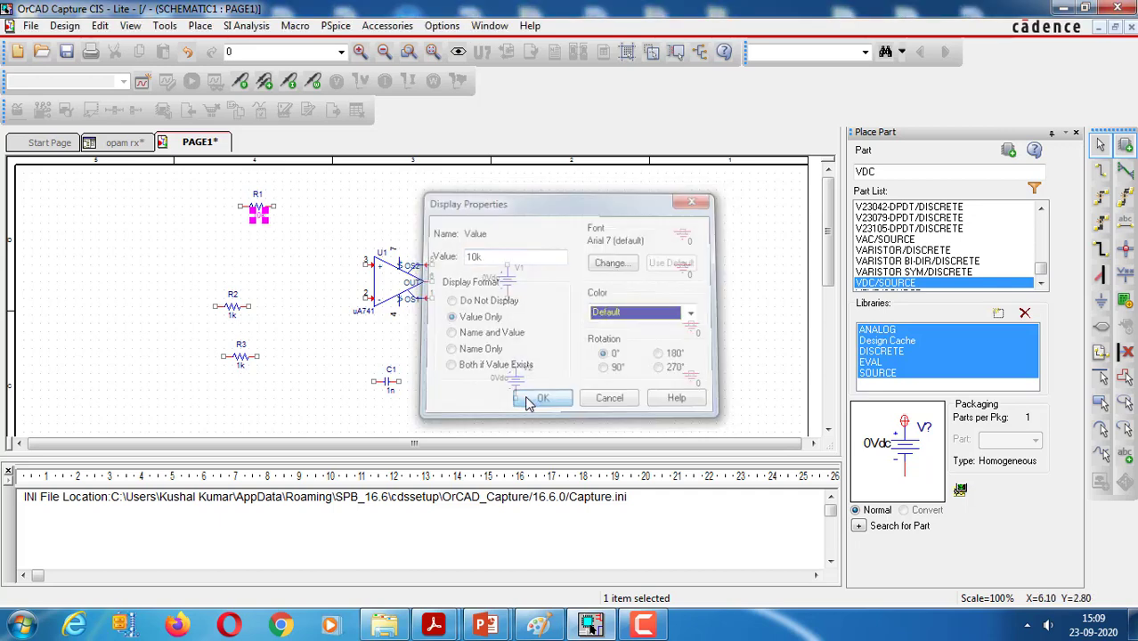
pyautogui.click(298, 255)
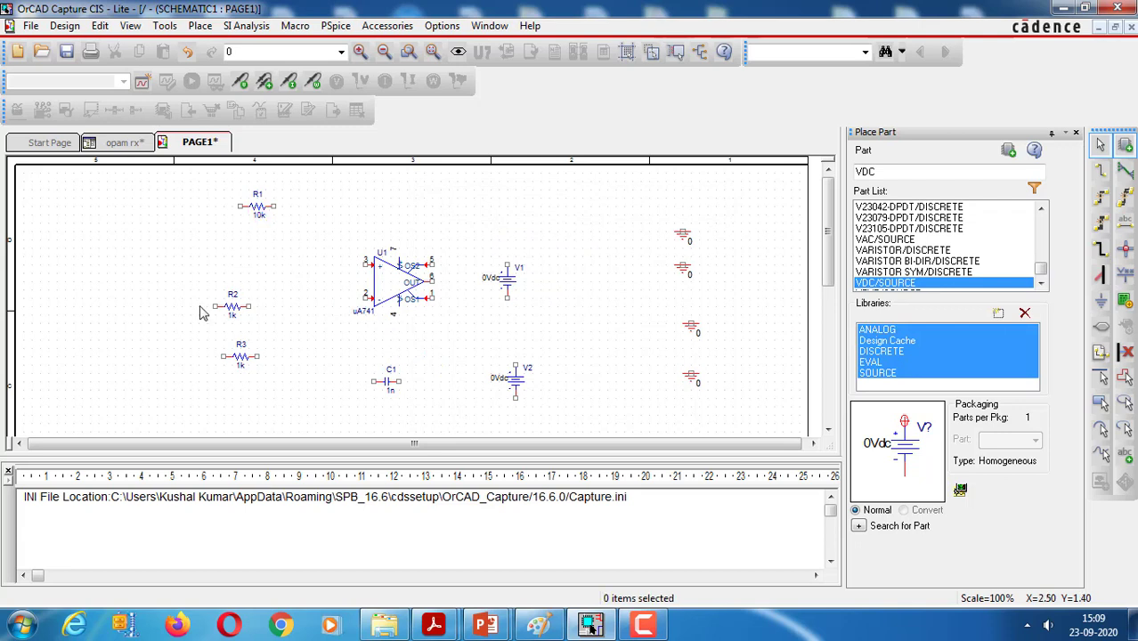
# Set R2 to 10k and move it up beside R1 above the op-amp
pyautogui.click(229, 313)
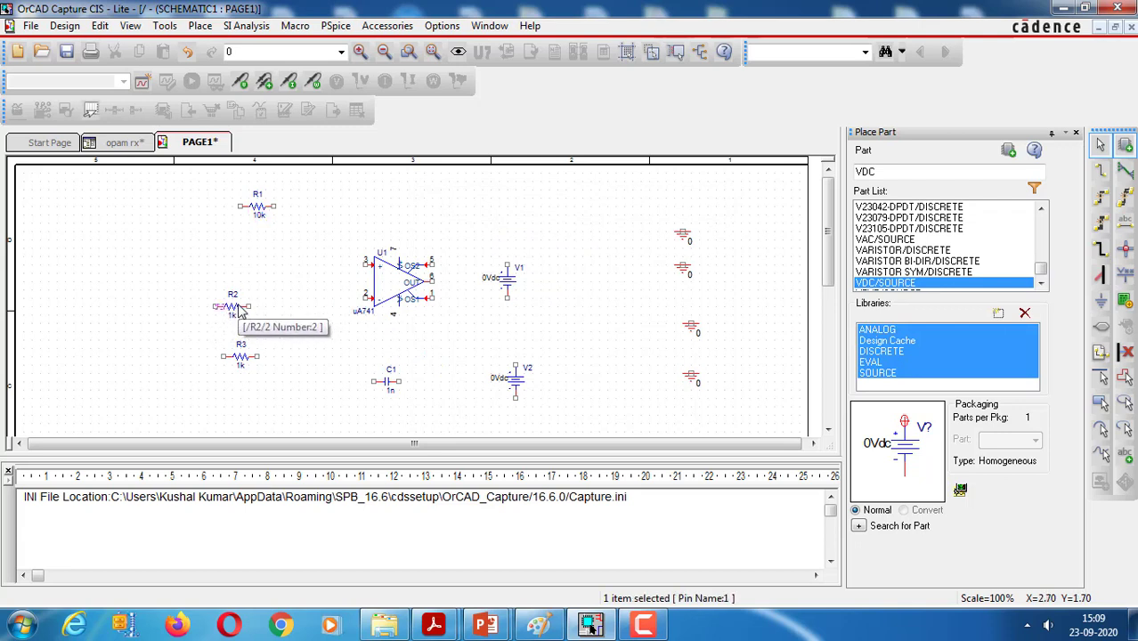
pyautogui.click(232, 317)
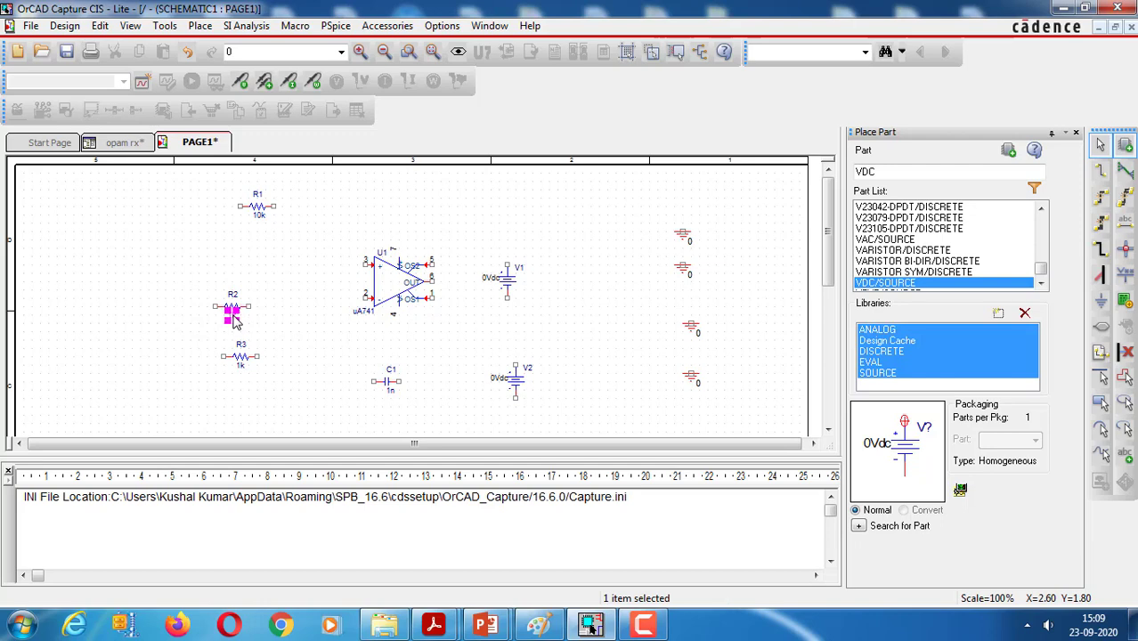
pyautogui.doubleClick(234, 320)
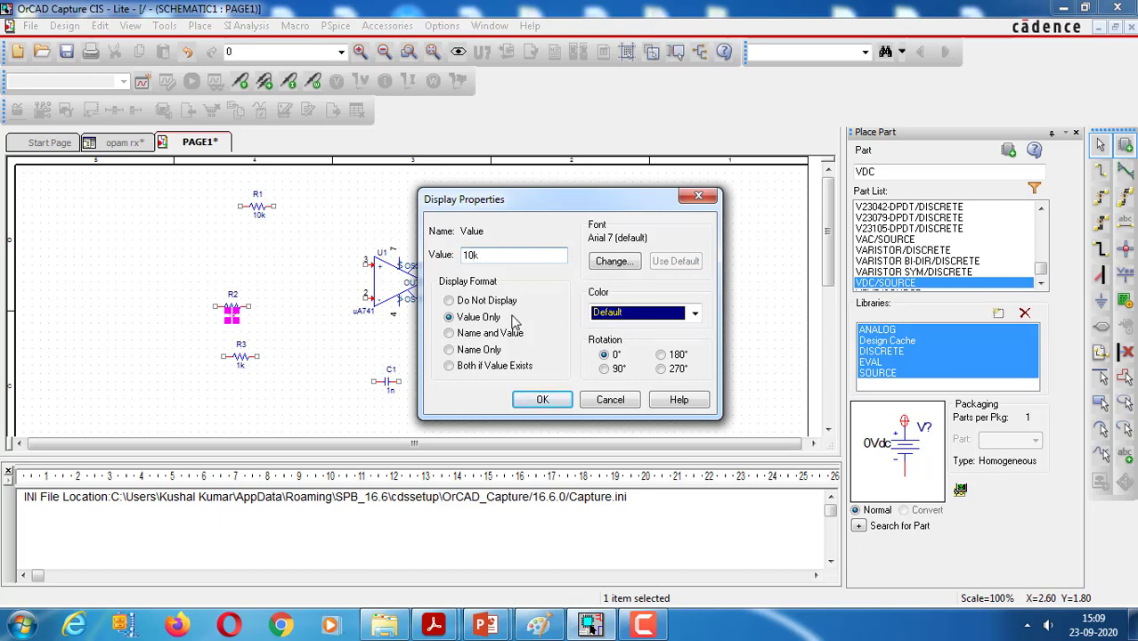
pyautogui.click(545, 399)
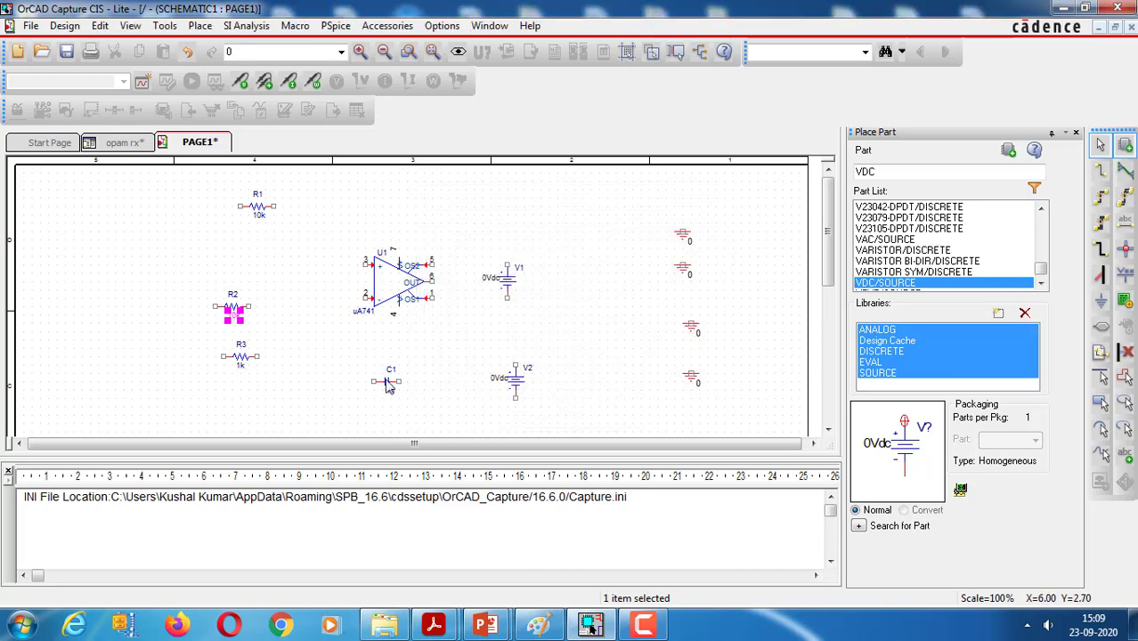
pyautogui.click(334, 367)
pyautogui.click(233, 294)
pyautogui.moveTo(301, 265); pyautogui.dragTo(329, 248)
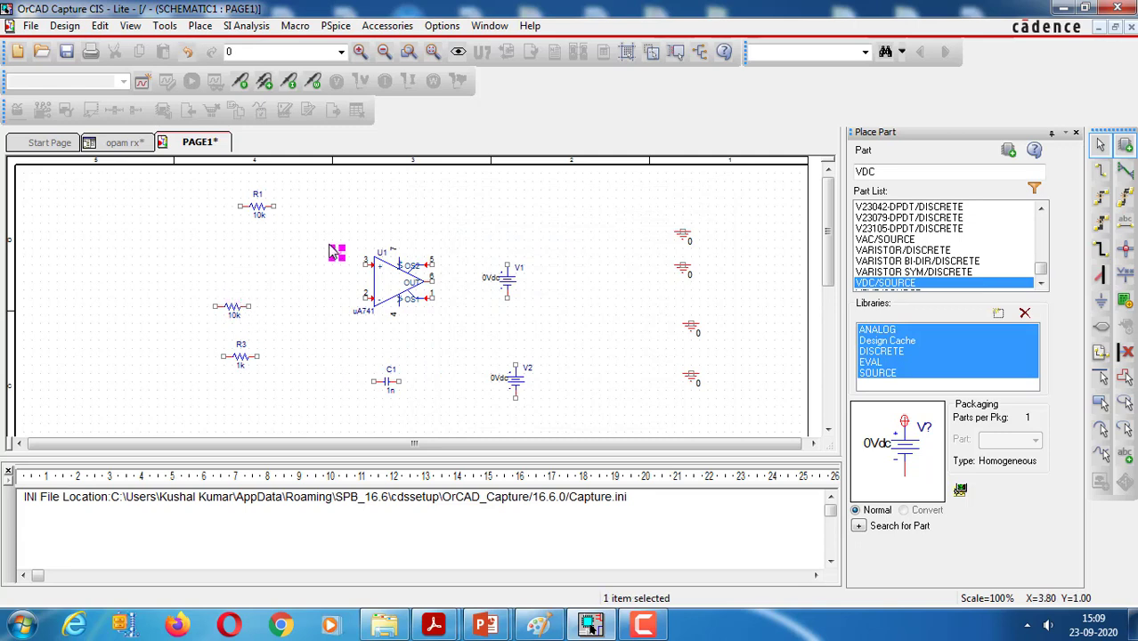
pyautogui.click(329, 248)
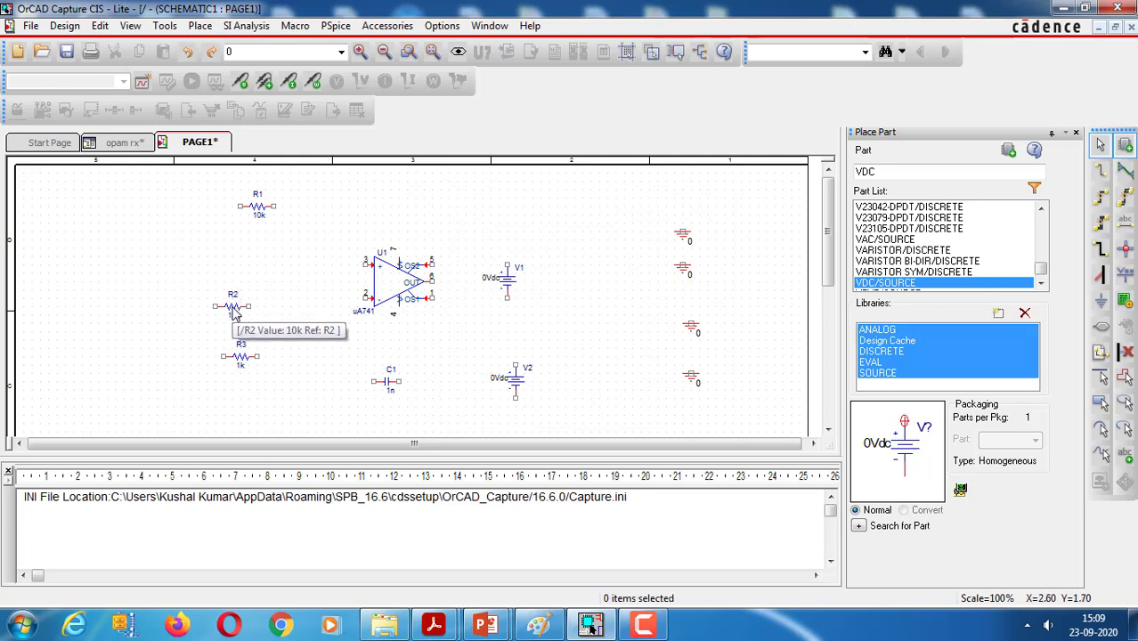
pyautogui.moveTo(233, 308); pyautogui.dragTo(395, 211)
pyautogui.click(302, 223)
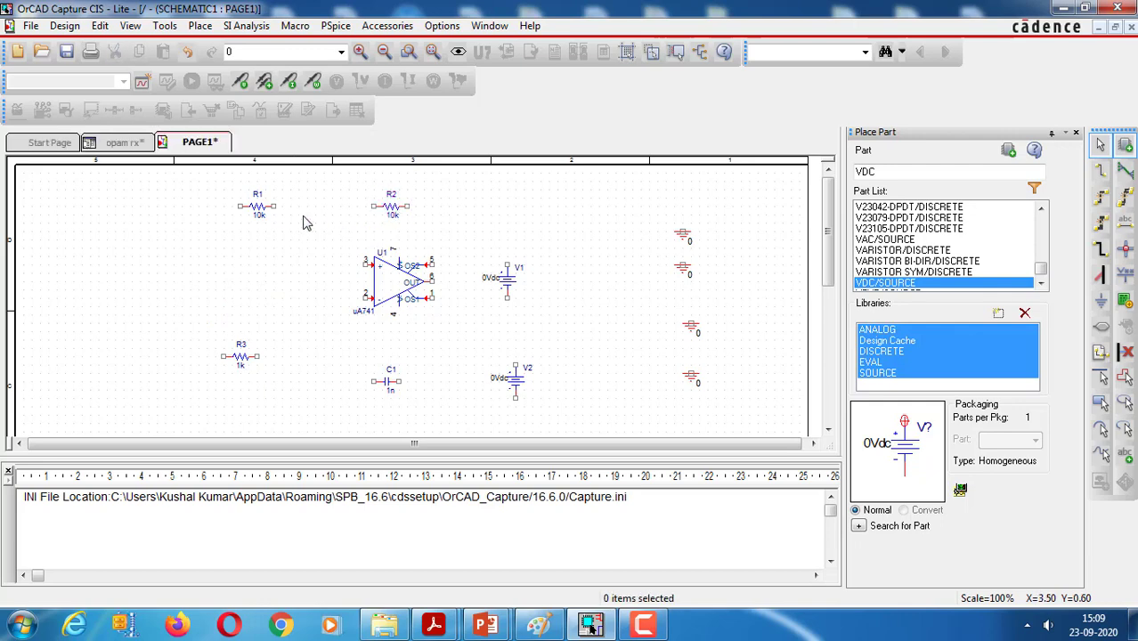
pyautogui.press('w')
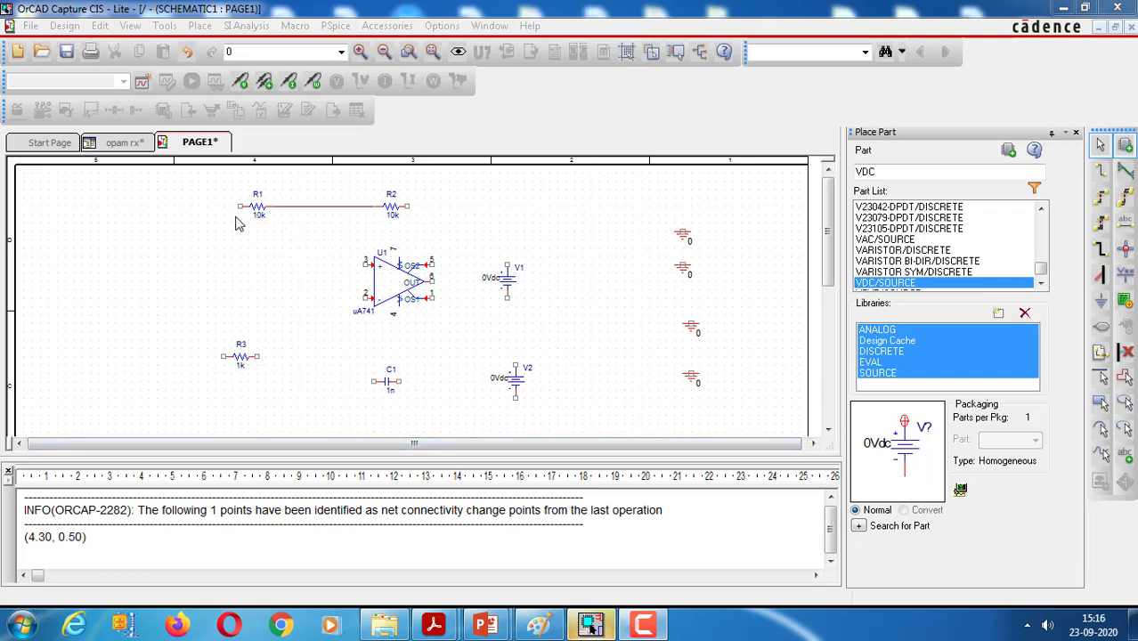
# Run a wire down from R1's left end and attach a ground symbol to it
pyautogui.press('w')
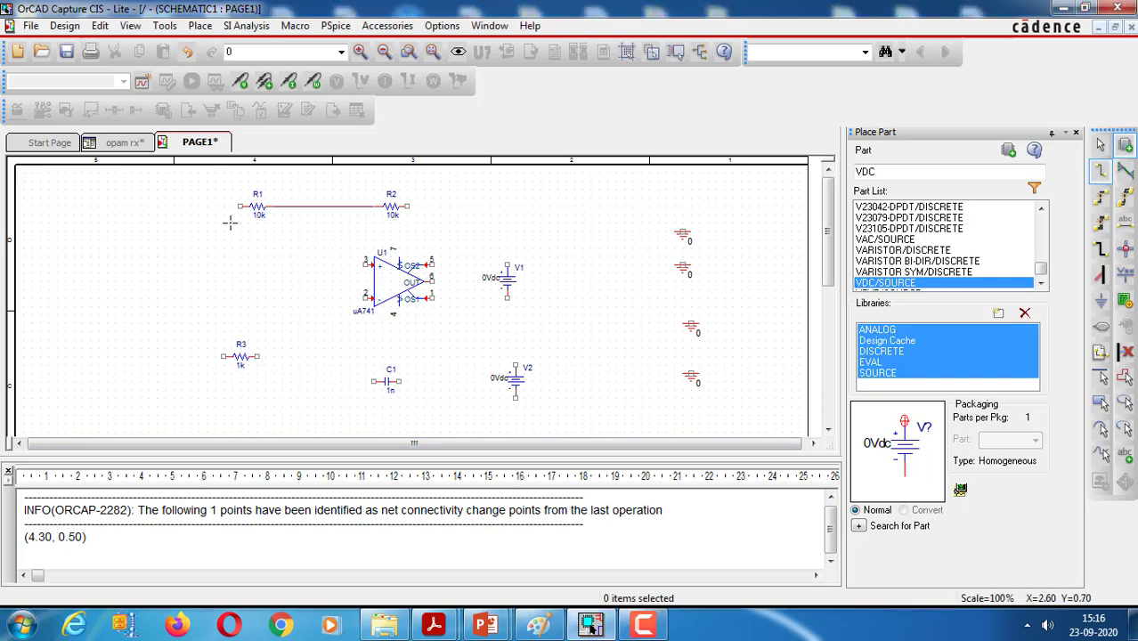
pyautogui.click(241, 206)
pyautogui.click(222, 207)
pyautogui.press('Escape')
pyautogui.click(224, 264)
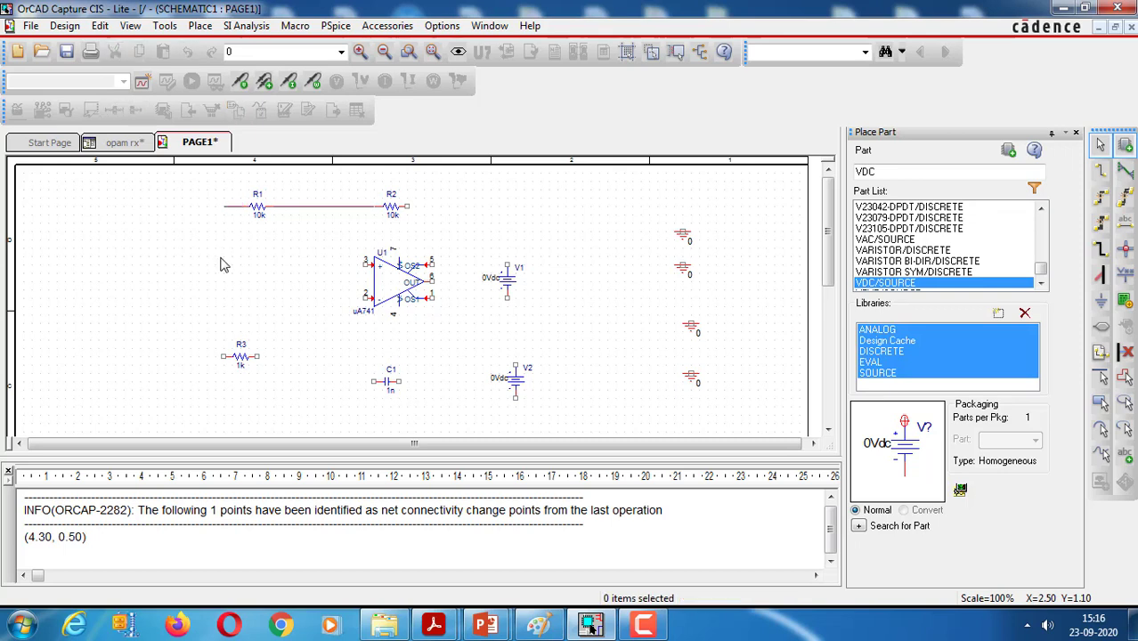
pyautogui.press('w')
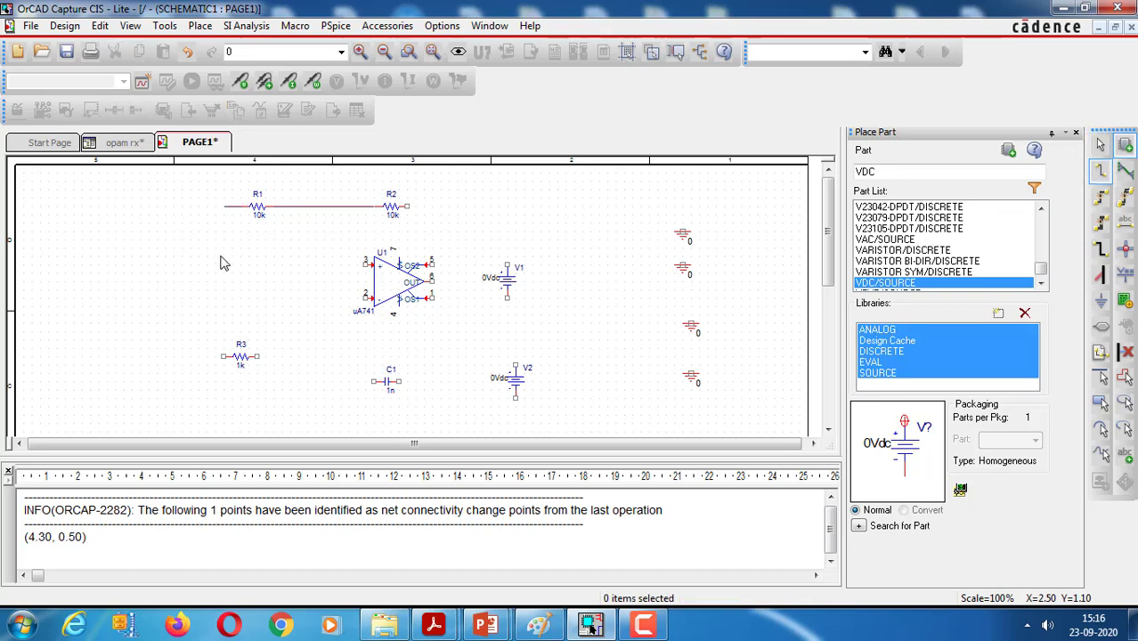
pyautogui.click(223, 207)
pyautogui.press('Escape')
pyautogui.press('Escape')
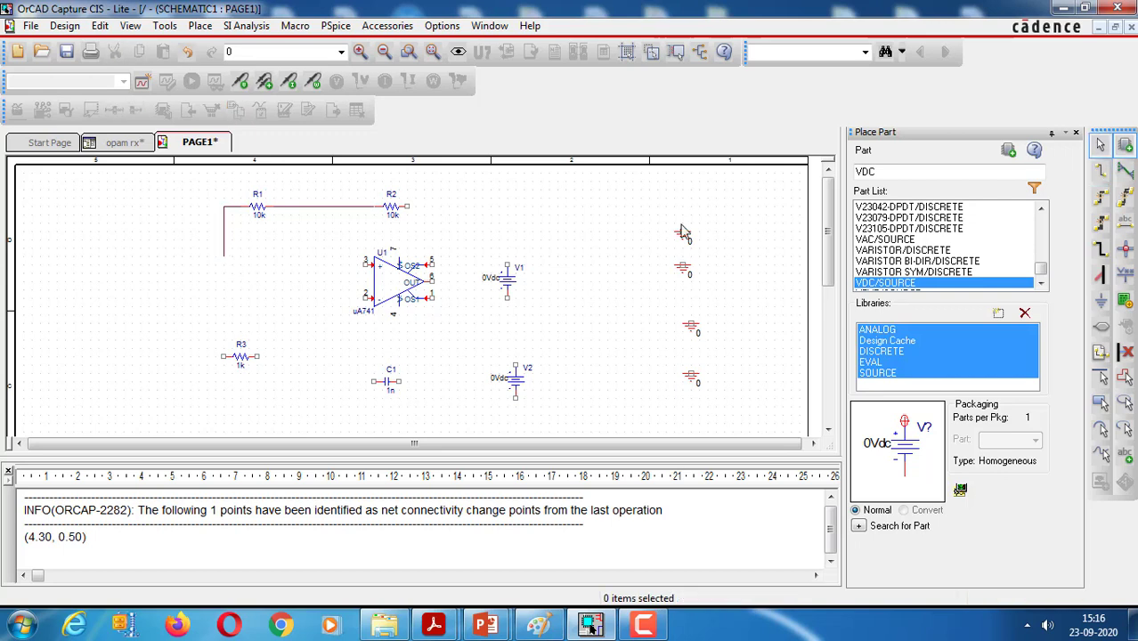
pyautogui.moveTo(686, 241); pyautogui.dragTo(236, 264)
pyautogui.click(271, 257)
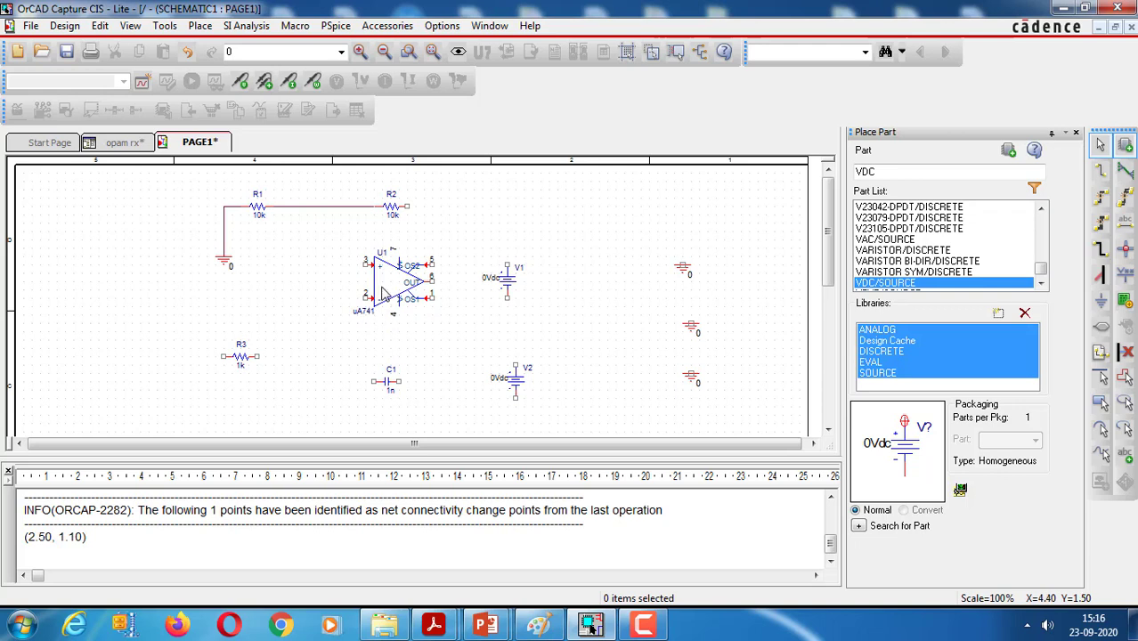
# Wire the R1–R2 junction to U1's pin 3 and nudge the op-amp onto the wire
pyautogui.press('w')
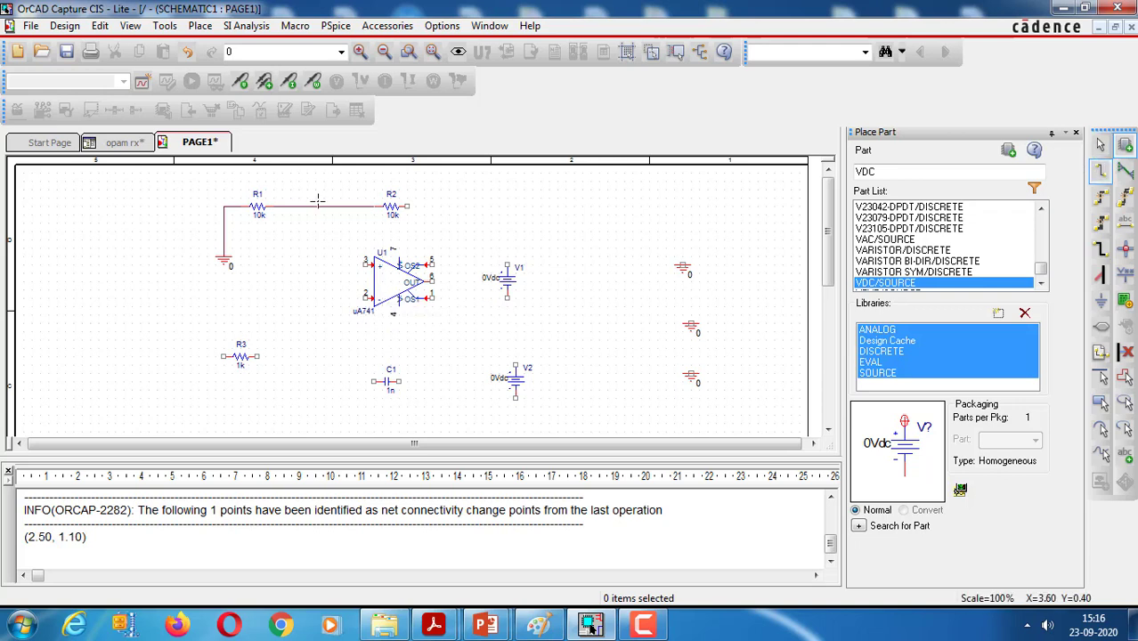
pyautogui.moveTo(319, 205); pyautogui.dragTo(366, 265)
pyautogui.press('Escape')
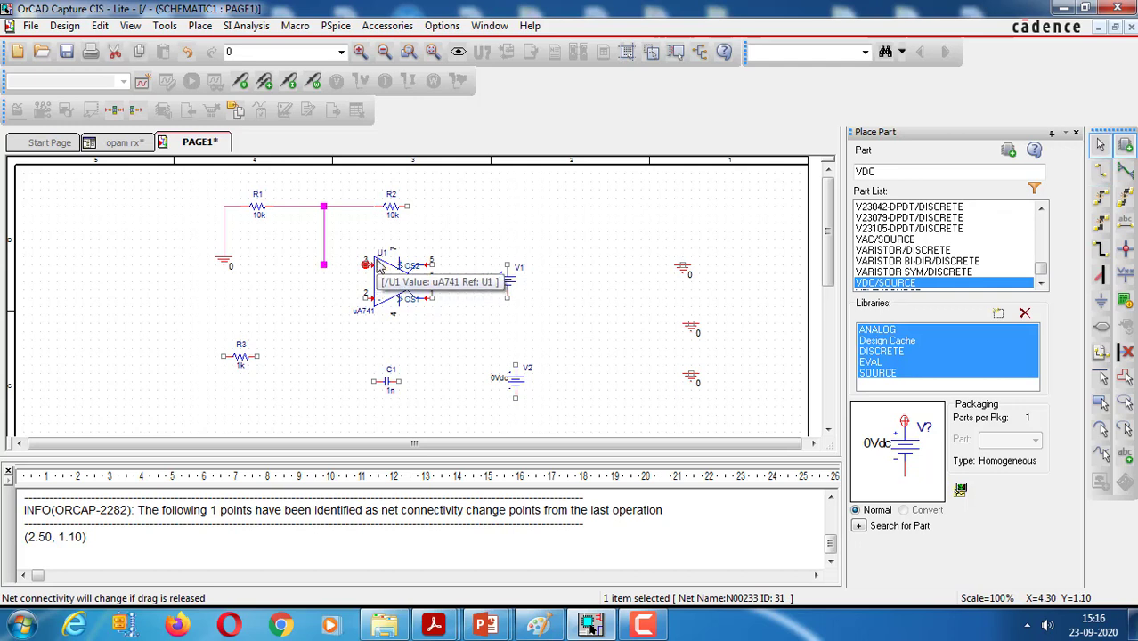
pyautogui.click(332, 283)
pyautogui.press('w')
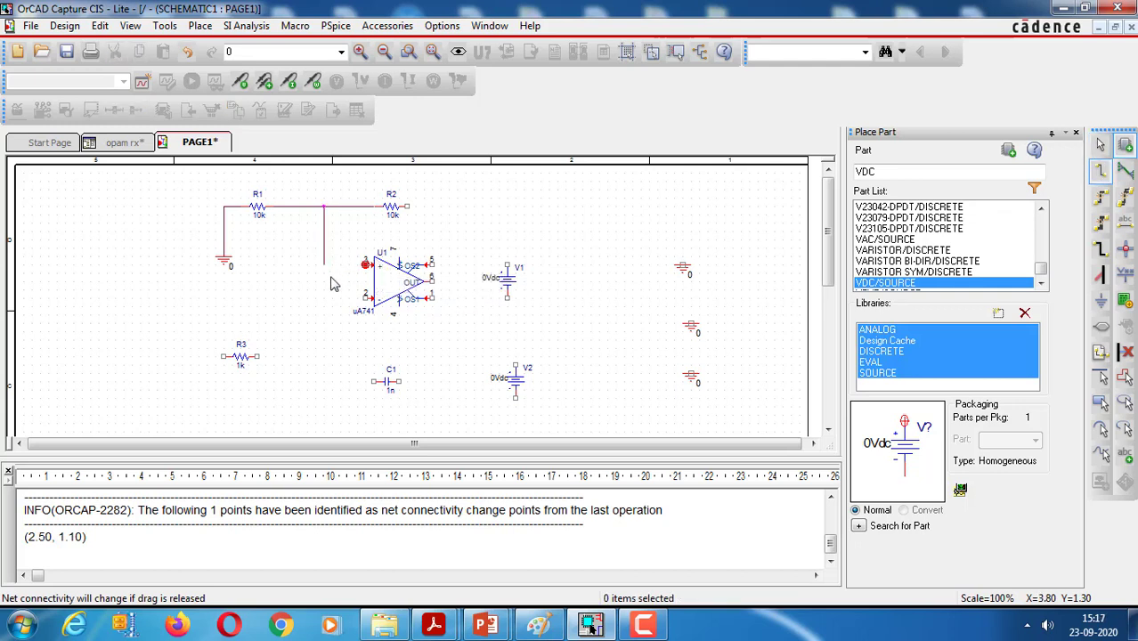
pyautogui.click(323, 264)
pyautogui.click(359, 265)
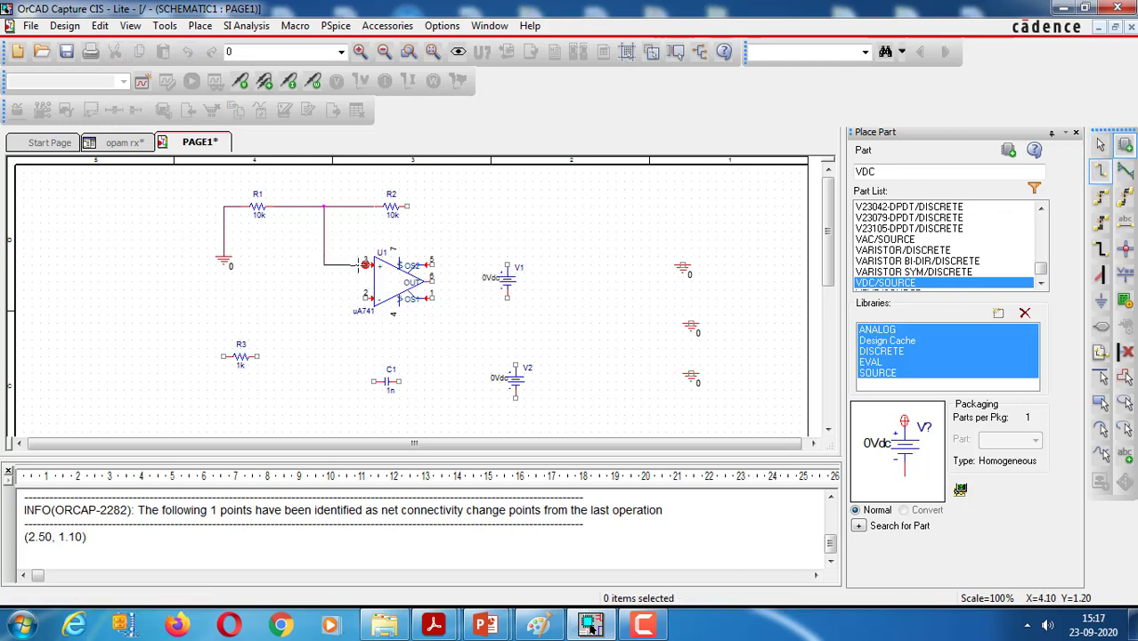
pyautogui.click(323, 264)
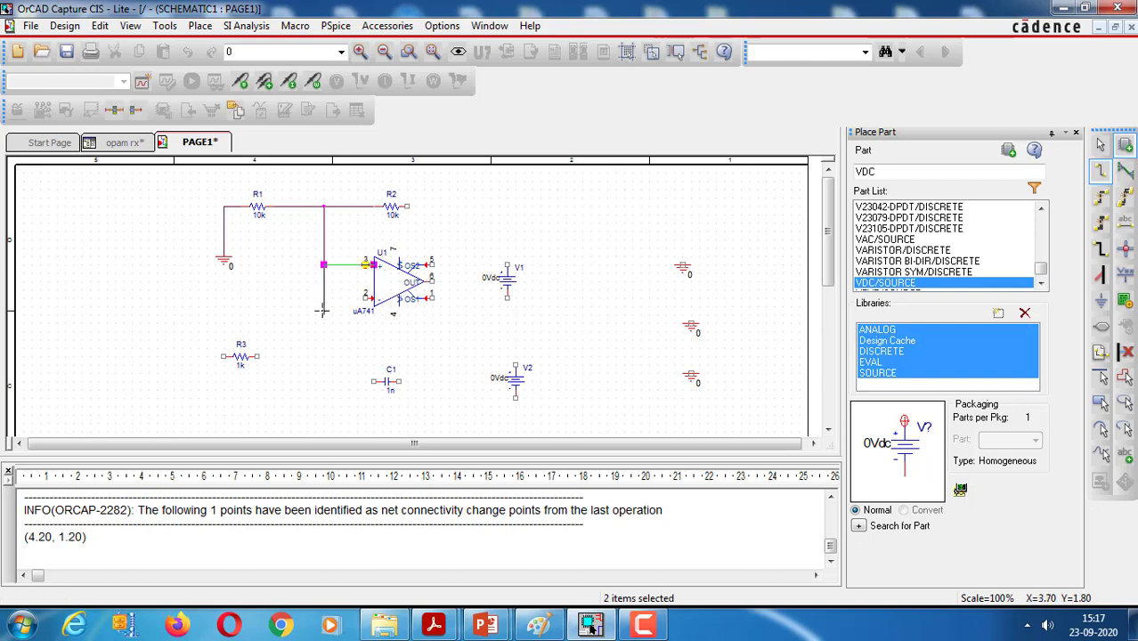
pyautogui.press('Escape')
pyautogui.press('Escape')
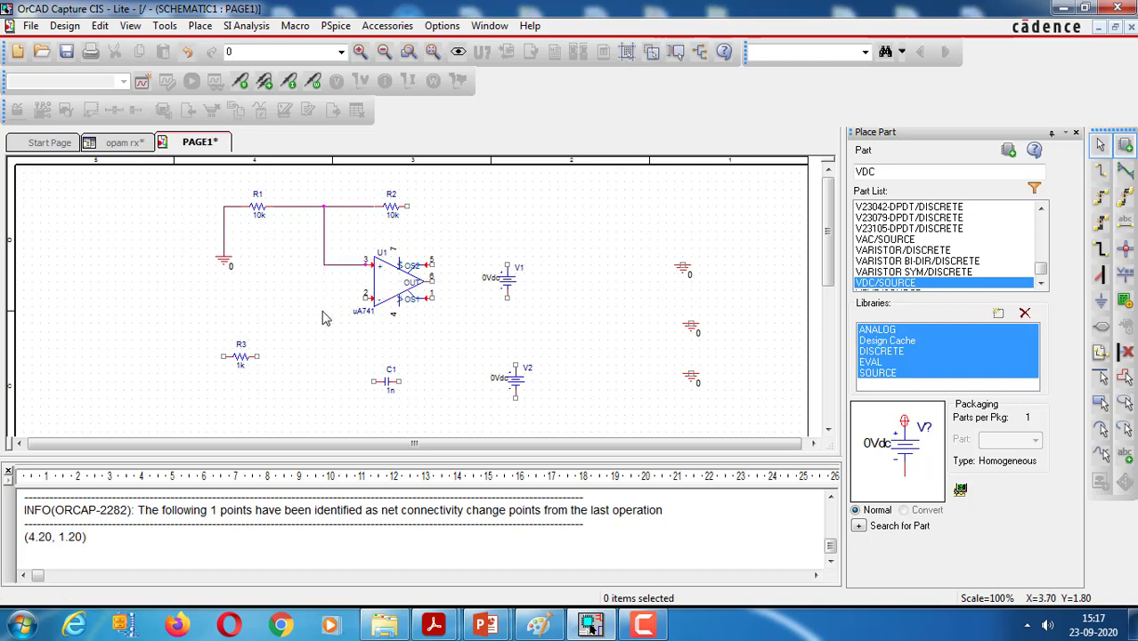
pyautogui.moveTo(391, 287); pyautogui.dragTo(401, 307)
pyautogui.click(389, 316)
pyautogui.click(401, 319)
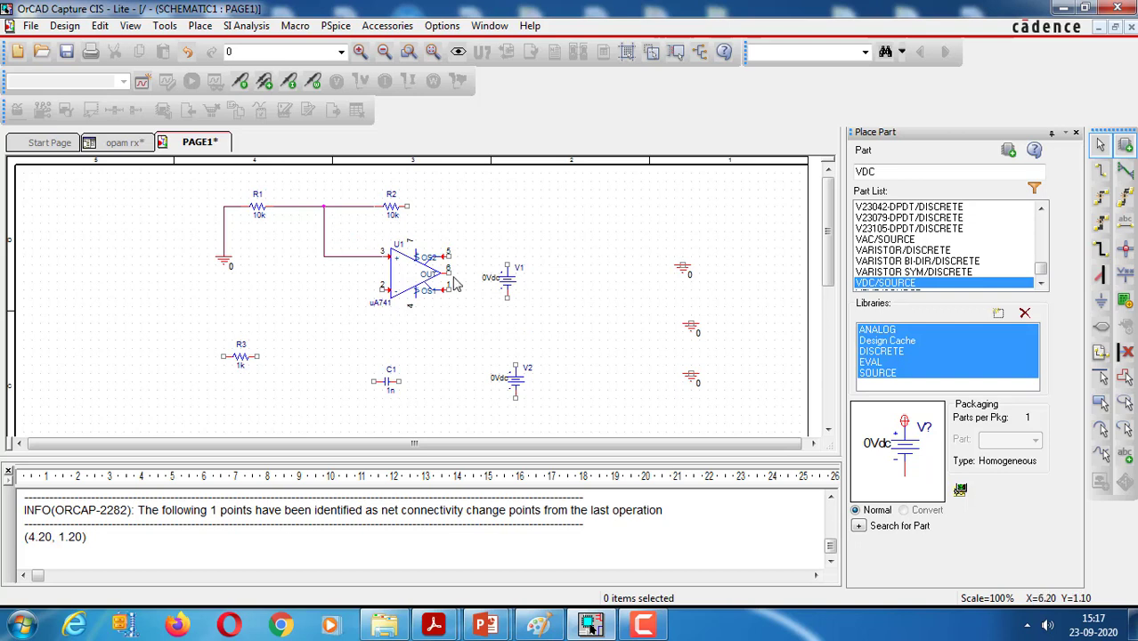
# Move V1 up and change its value to 10Vdc
pyautogui.moveTo(521, 278); pyautogui.dragTo(509, 239)
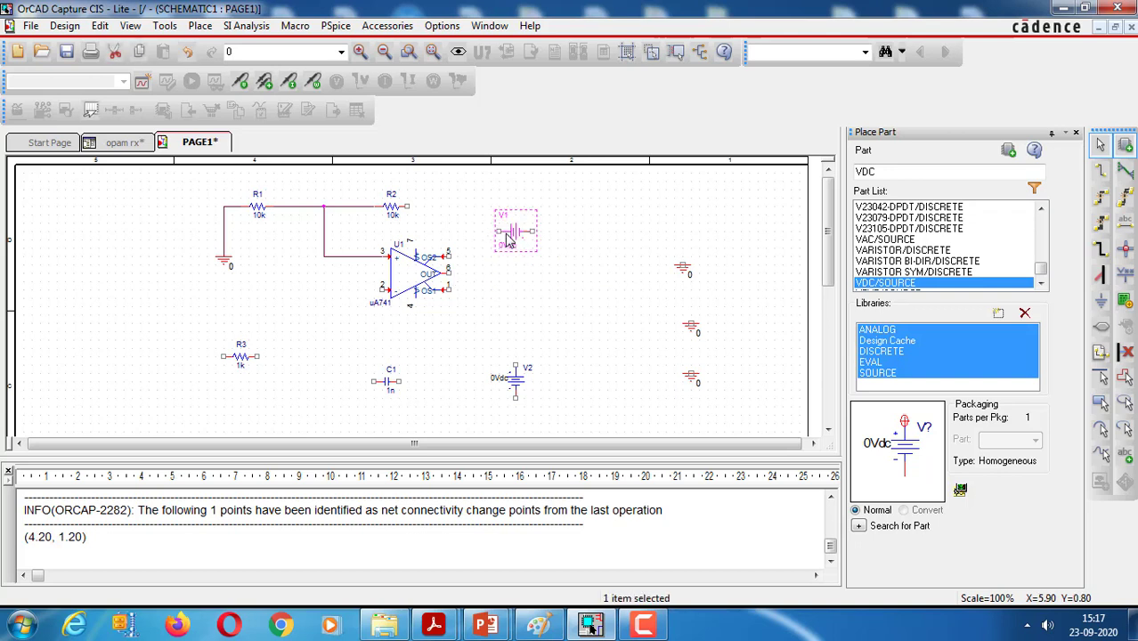
pyautogui.doubleClick(505, 243)
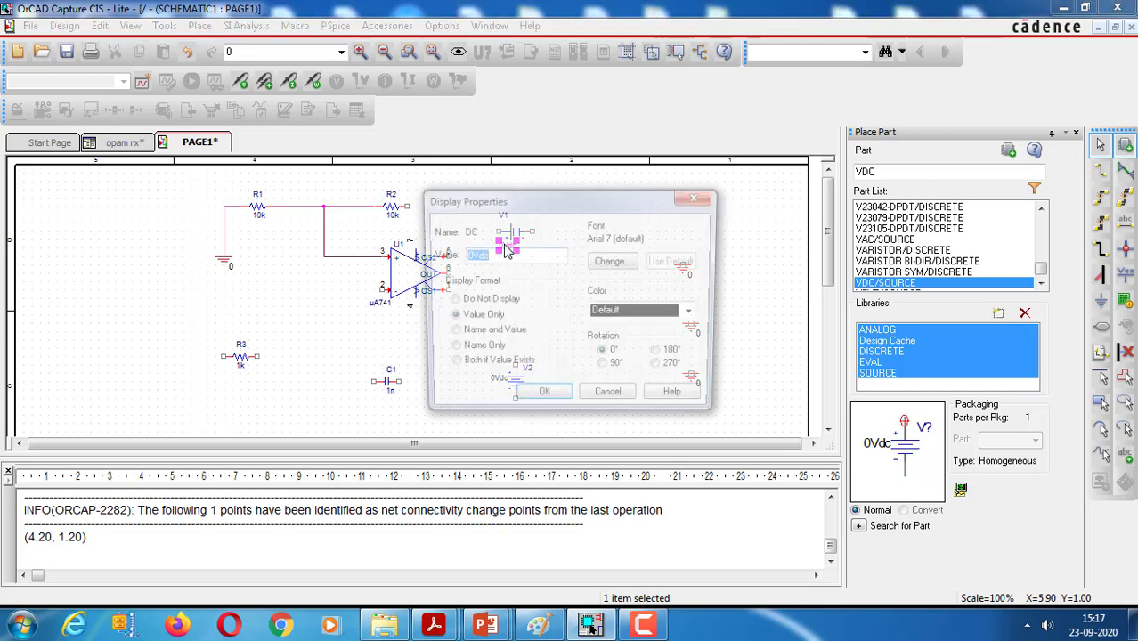
pyautogui.click(464, 255)
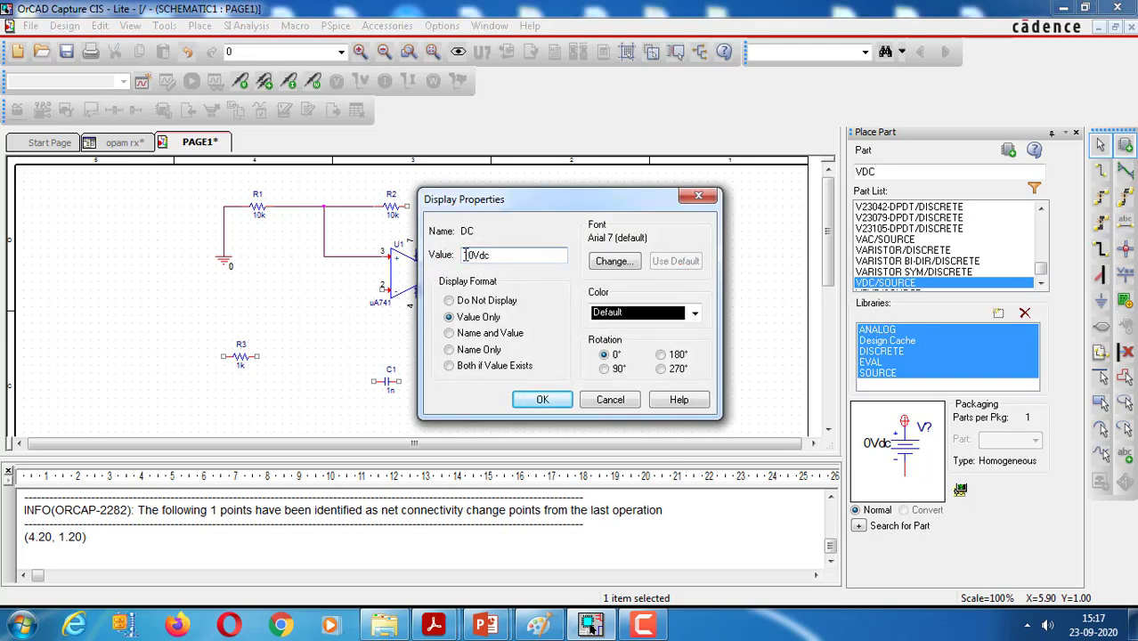
pyautogui.write('1')
pyautogui.click(543, 400)
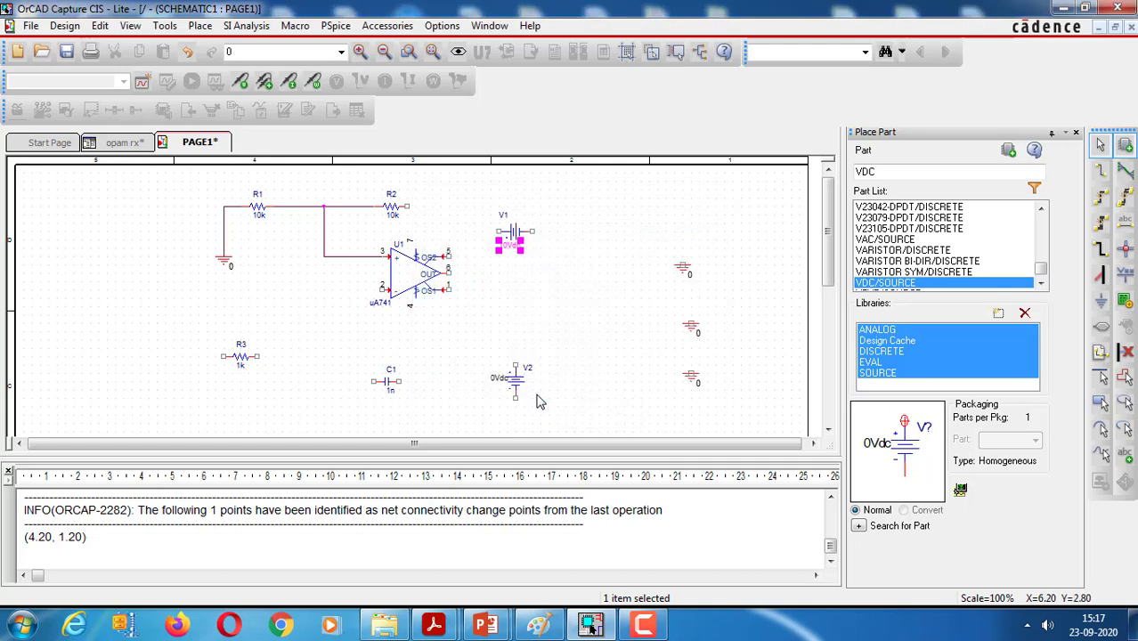
pyautogui.click(536, 400)
# Rotate V2 horizontal, set it to 10Vdc, and shift V1 left beside R2
pyautogui.click(519, 389)
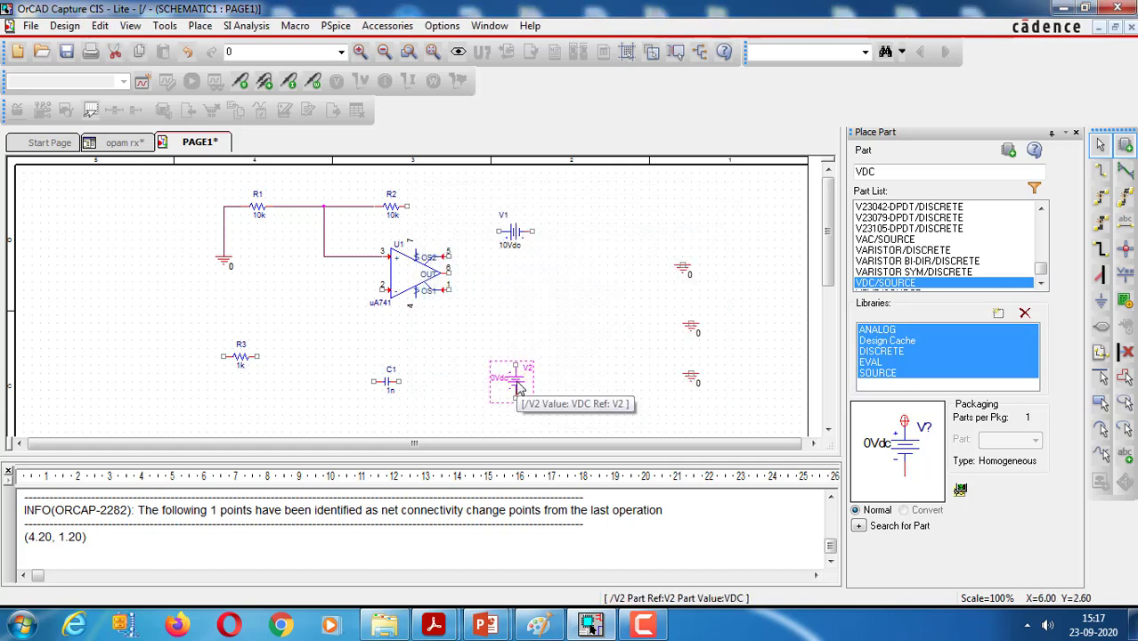
pyautogui.press('r')
pyautogui.press('r')
pyautogui.press('r')
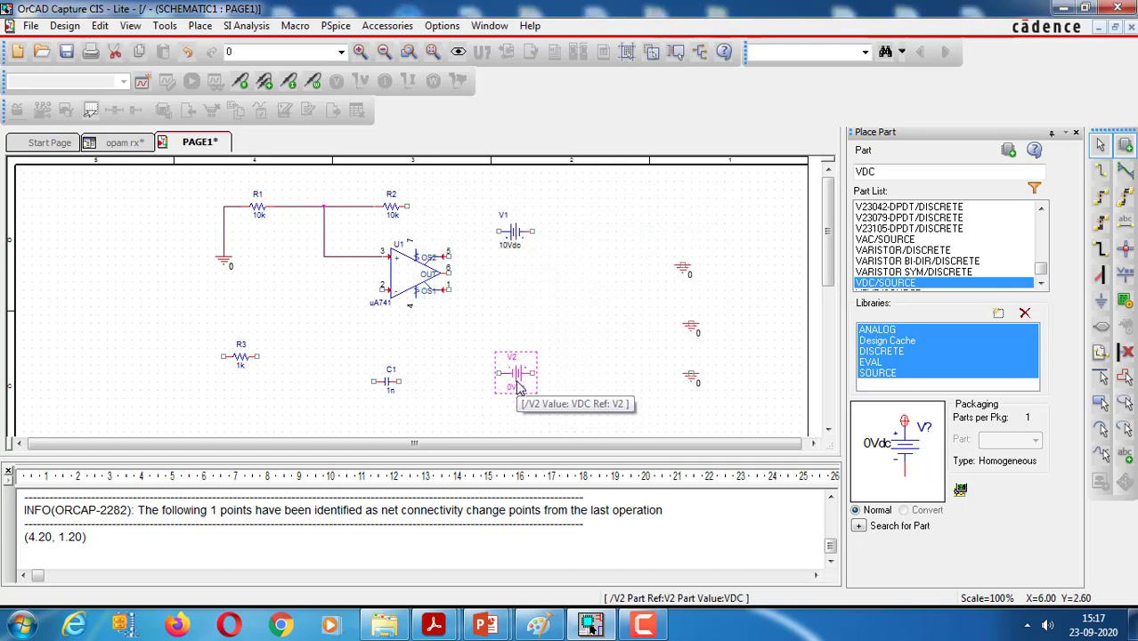
pyautogui.click(512, 396)
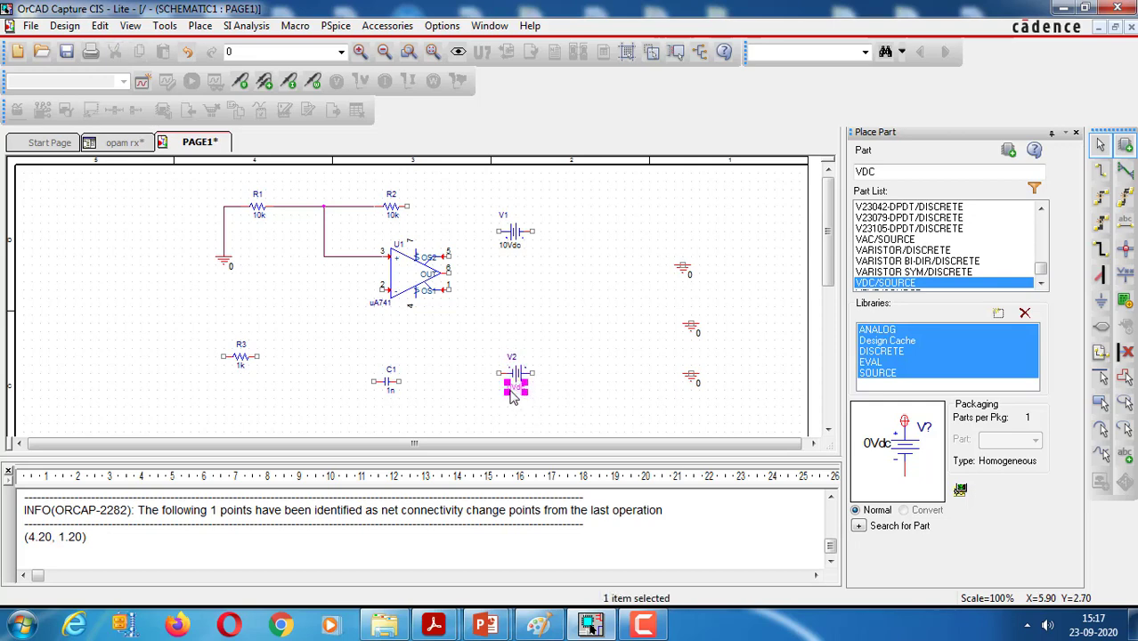
pyautogui.doubleClick(513, 395)
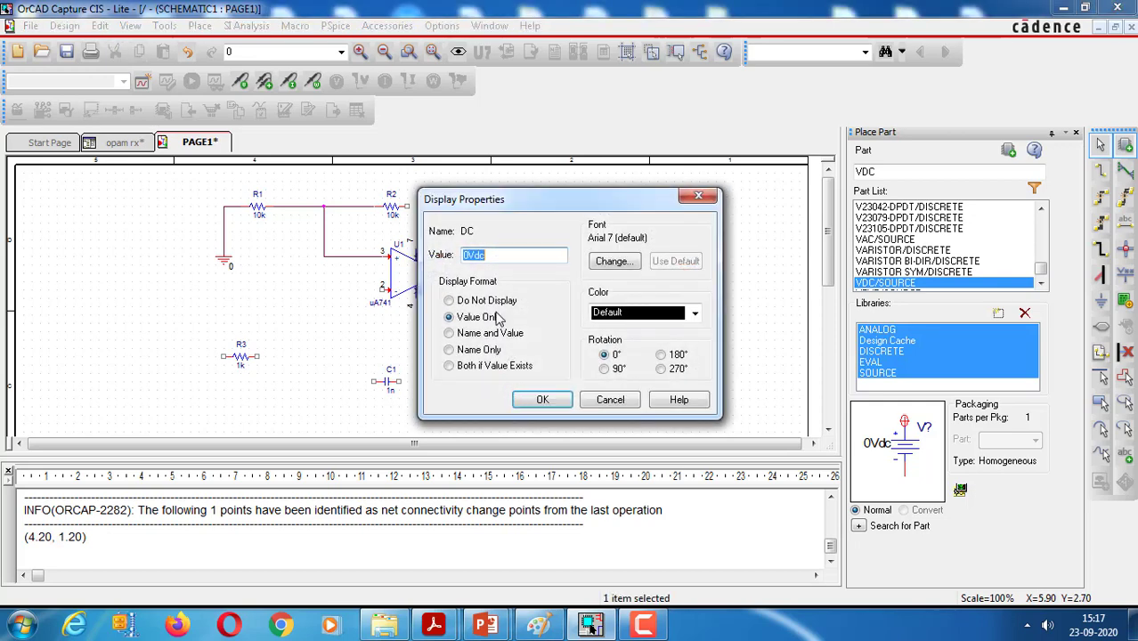
pyautogui.click(464, 256)
pyautogui.click(541, 400)
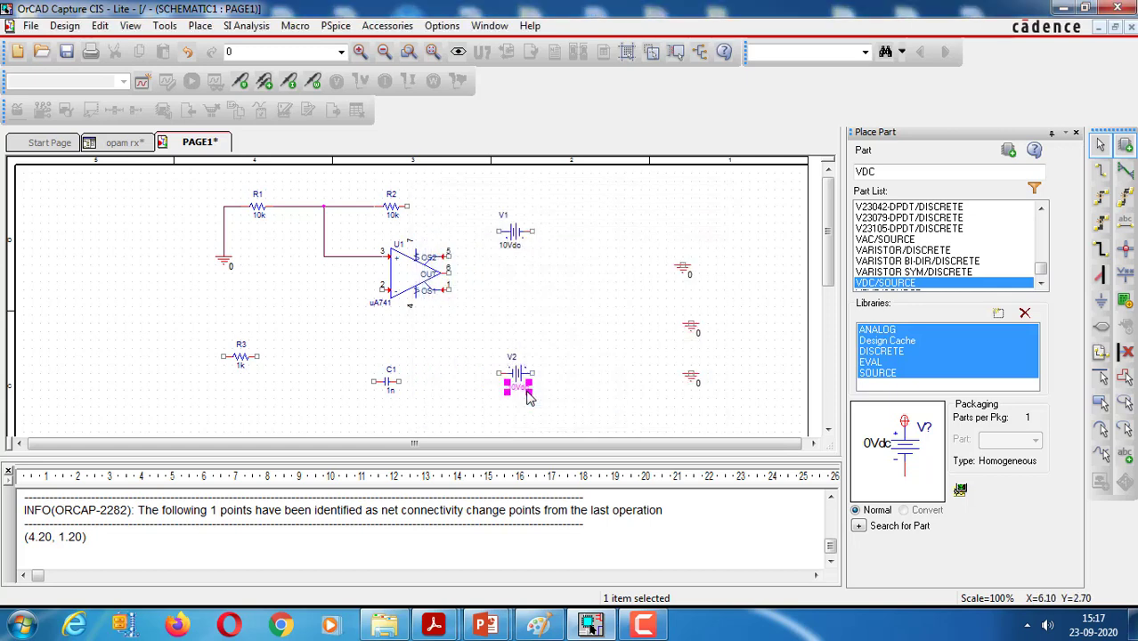
pyautogui.click(526, 257)
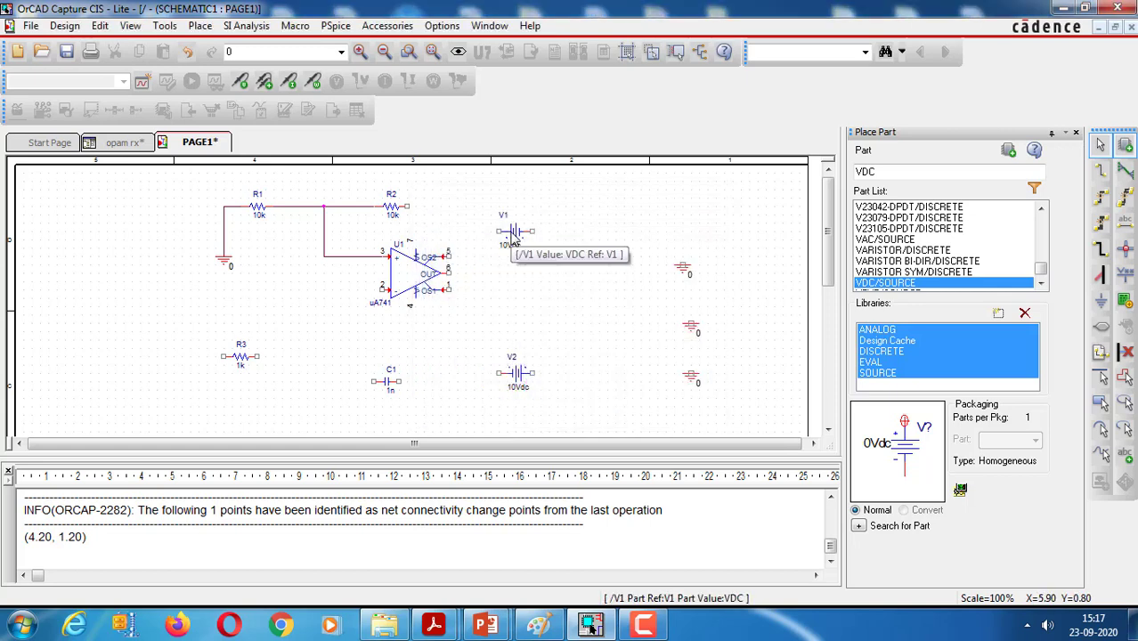
pyautogui.moveTo(512, 238); pyautogui.dragTo(481, 237)
pyautogui.click(519, 283)
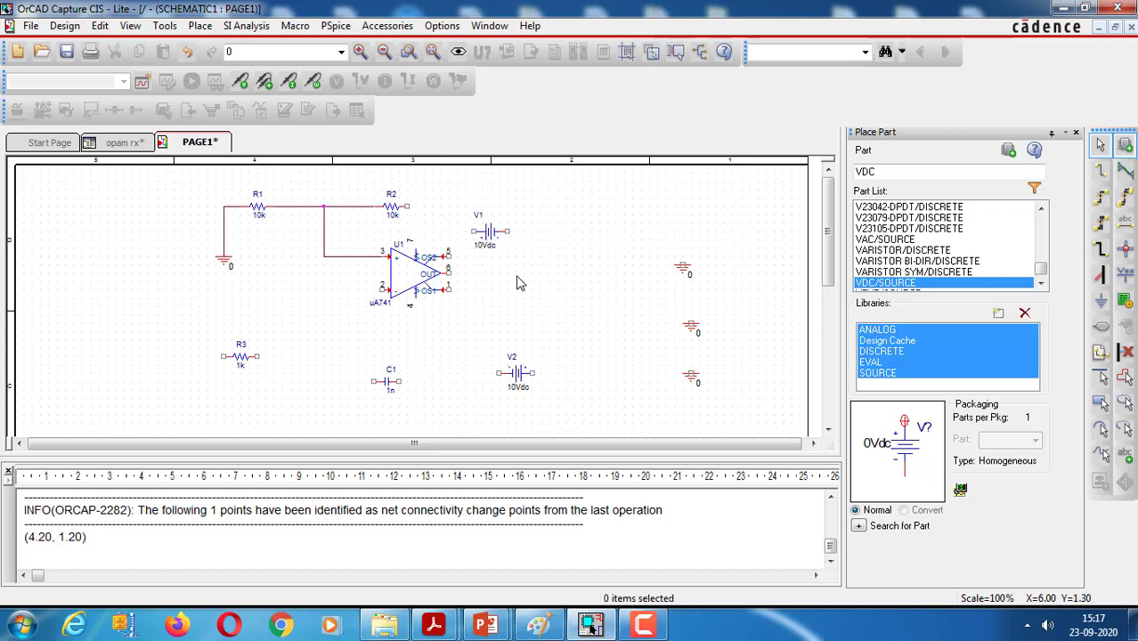
# Wire U1's pin 7 to V1's + pin
pyautogui.press('w')
pyautogui.click(414, 249)
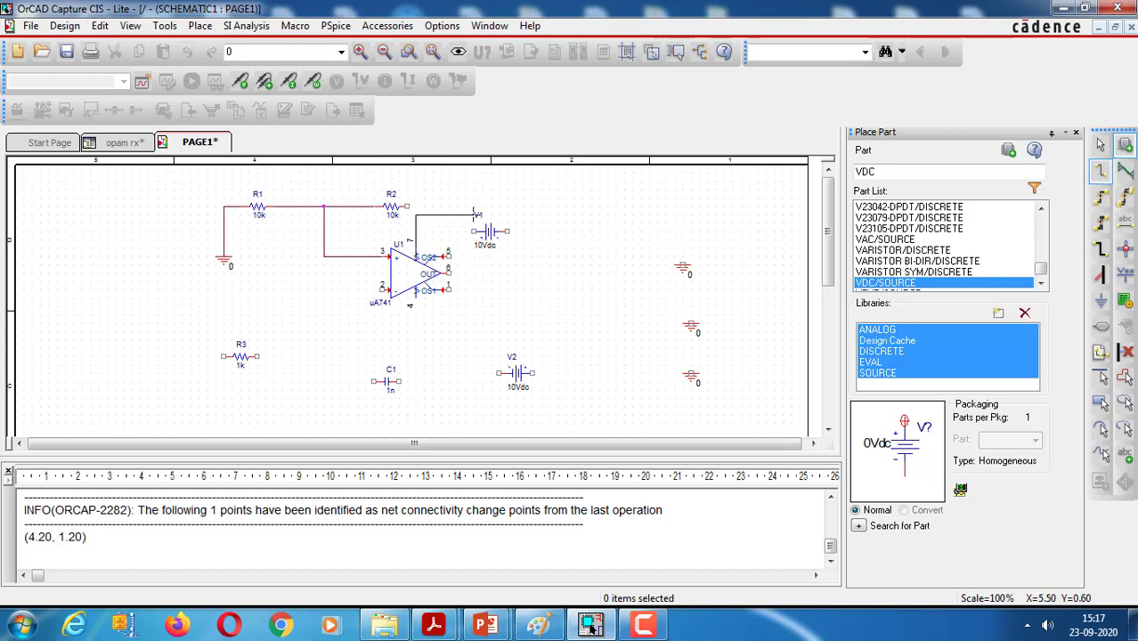
pyautogui.click(474, 231)
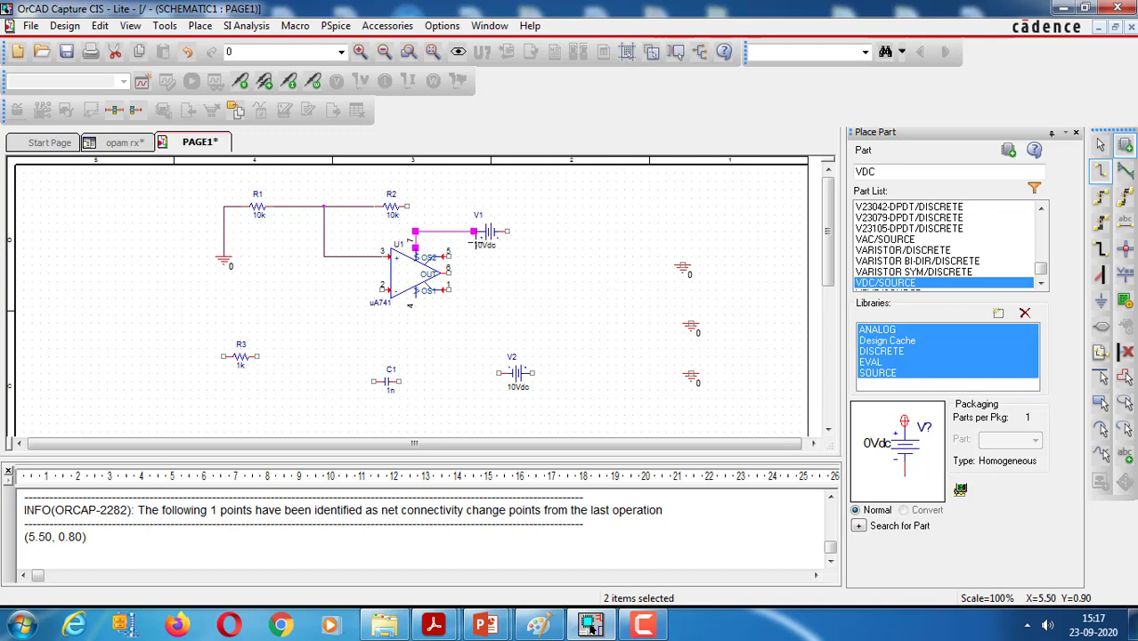
pyautogui.press('Escape')
pyautogui.click(478, 249)
pyautogui.click(485, 301)
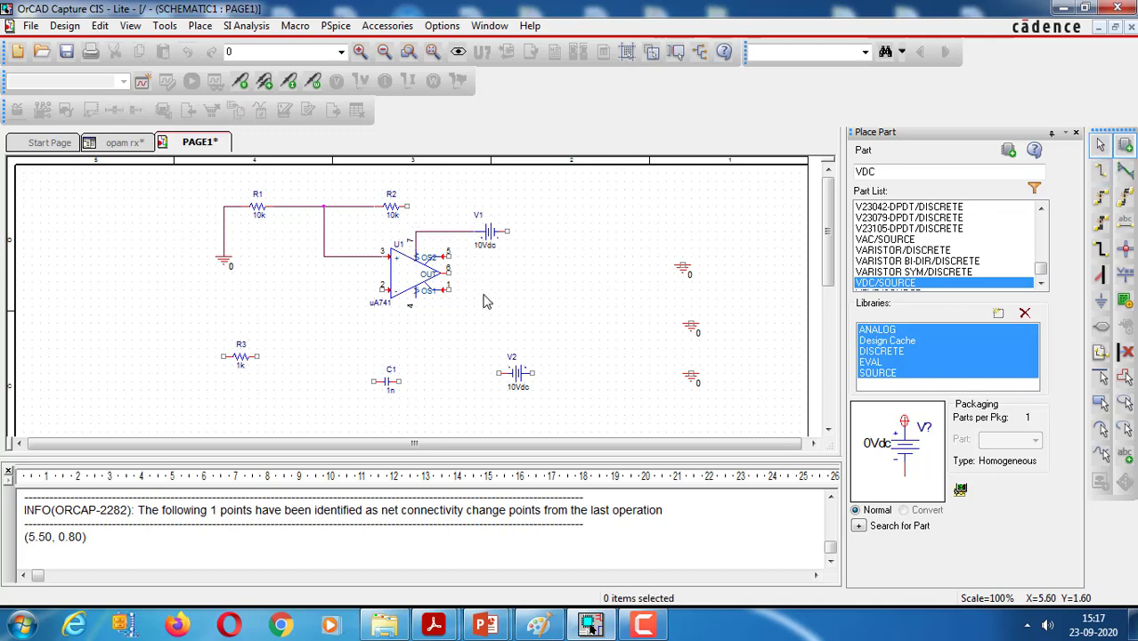
# Move V2 up near U1 and wire U1's pin 4 to V2's left pin
pyautogui.moveTo(512, 373); pyautogui.dragTo(489, 321)
pyautogui.press('w')
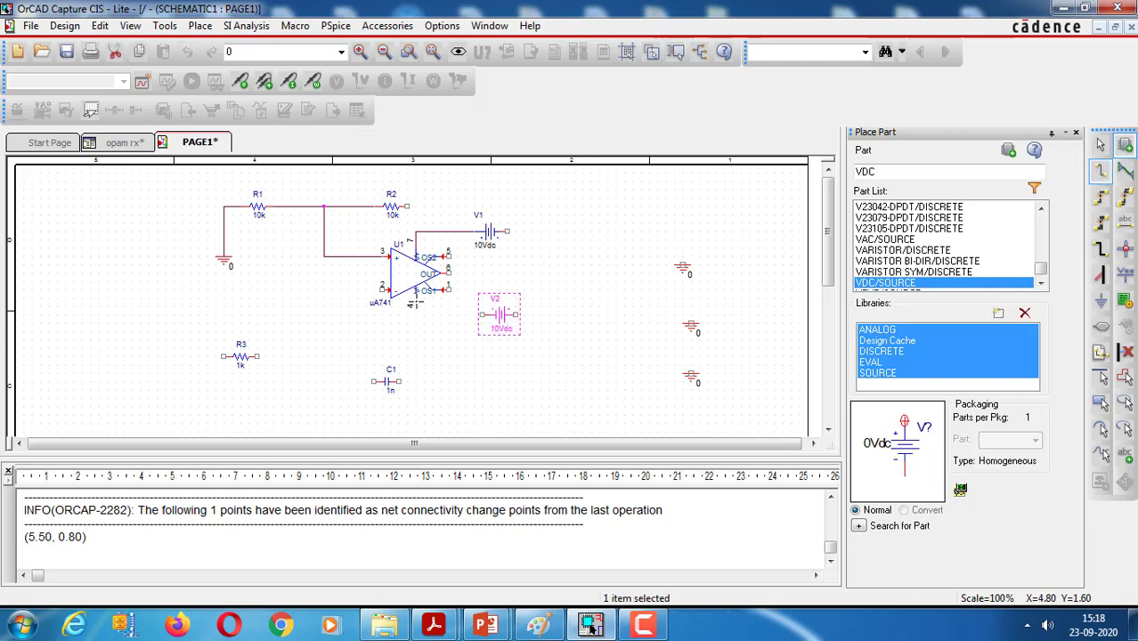
pyautogui.click(414, 304)
pyautogui.click(480, 314)
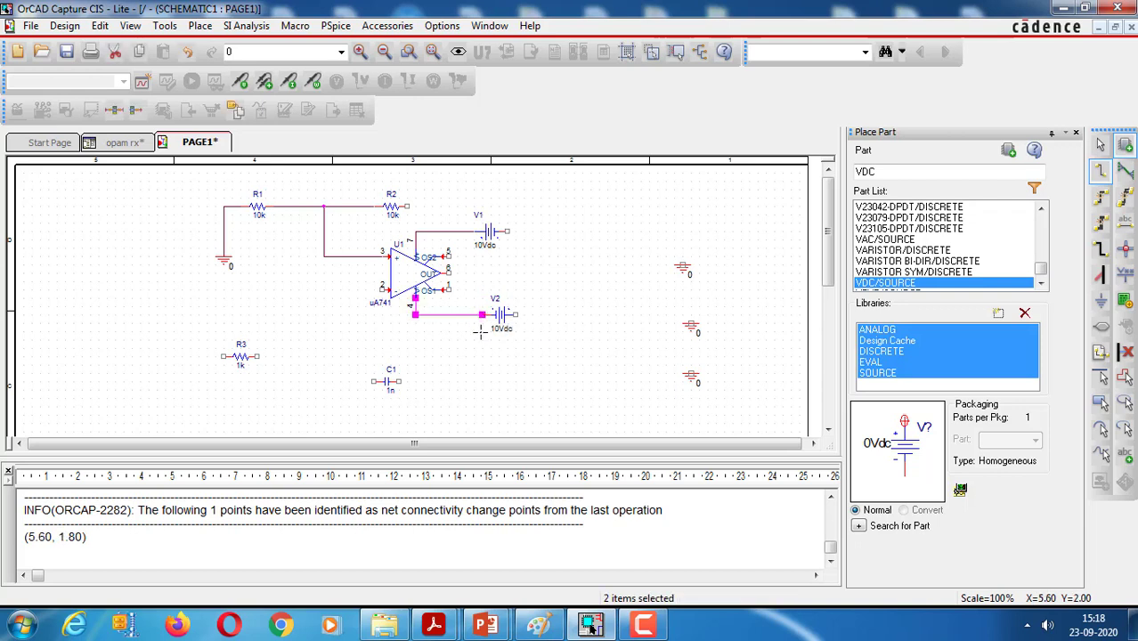
pyautogui.press('Escape')
pyautogui.click(481, 339)
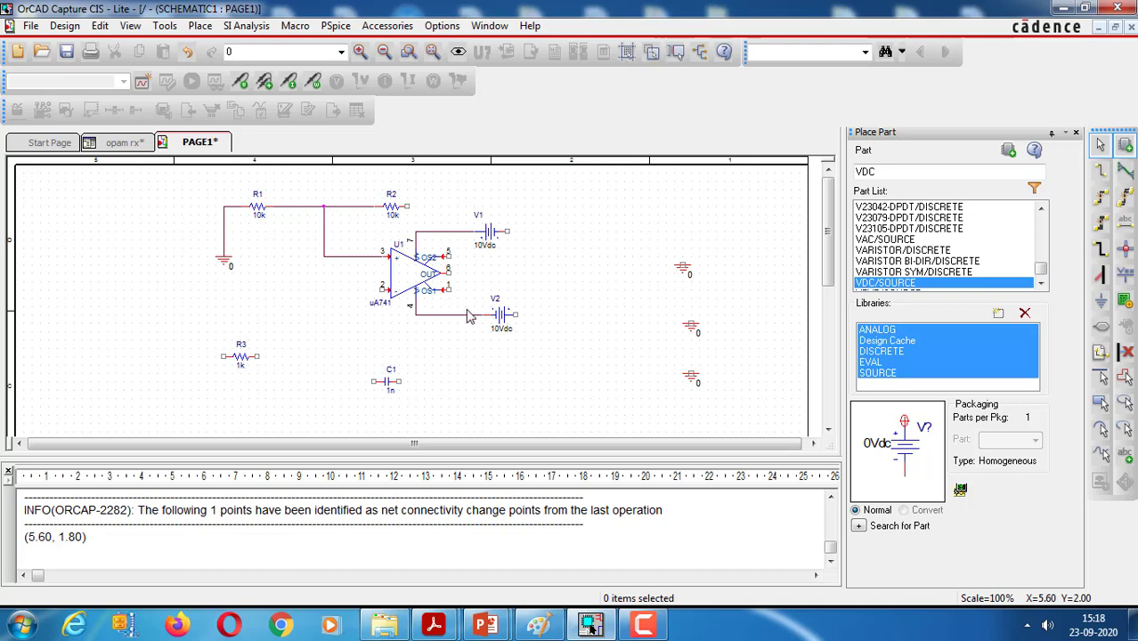
# Draw a wire from U1's output pin 6 out to the right
pyautogui.press('w')
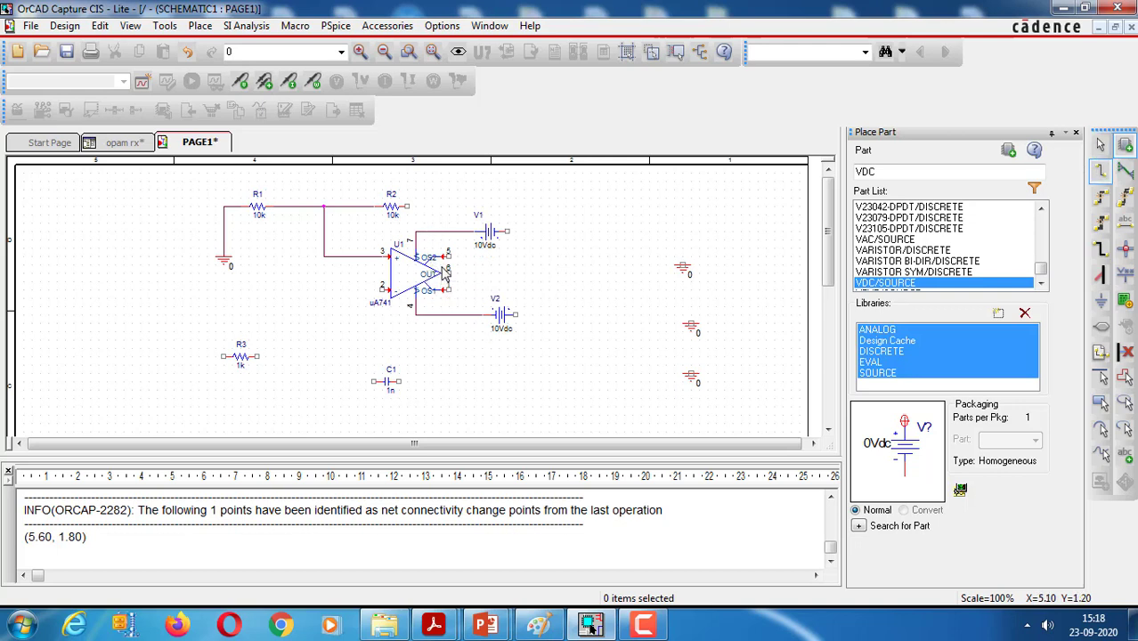
pyautogui.click(447, 271)
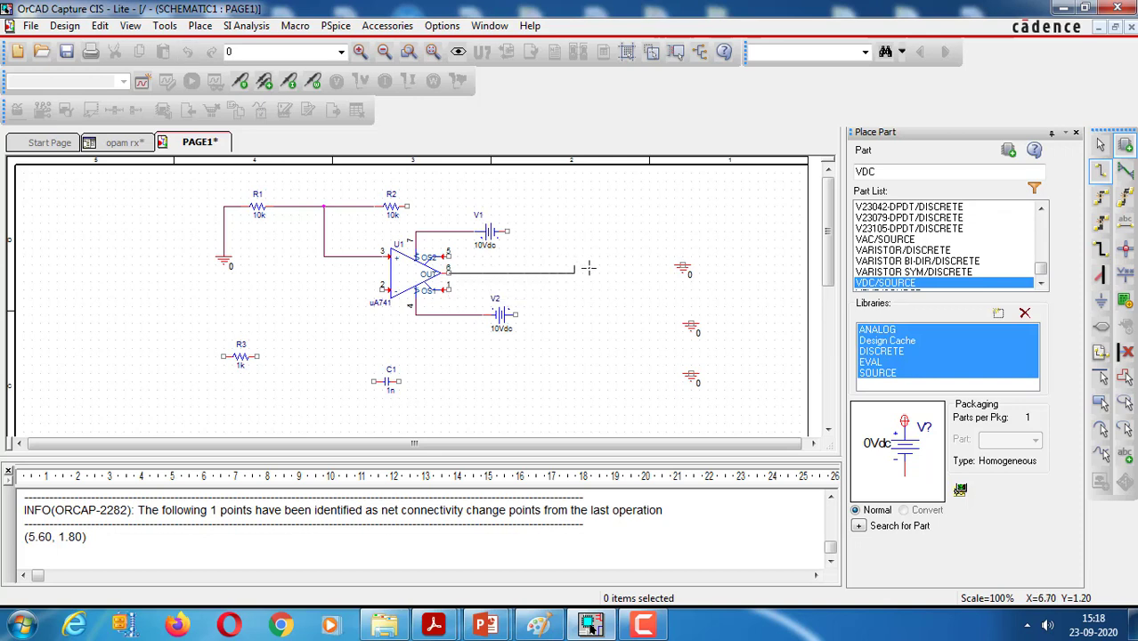
pyautogui.doubleClick(624, 274)
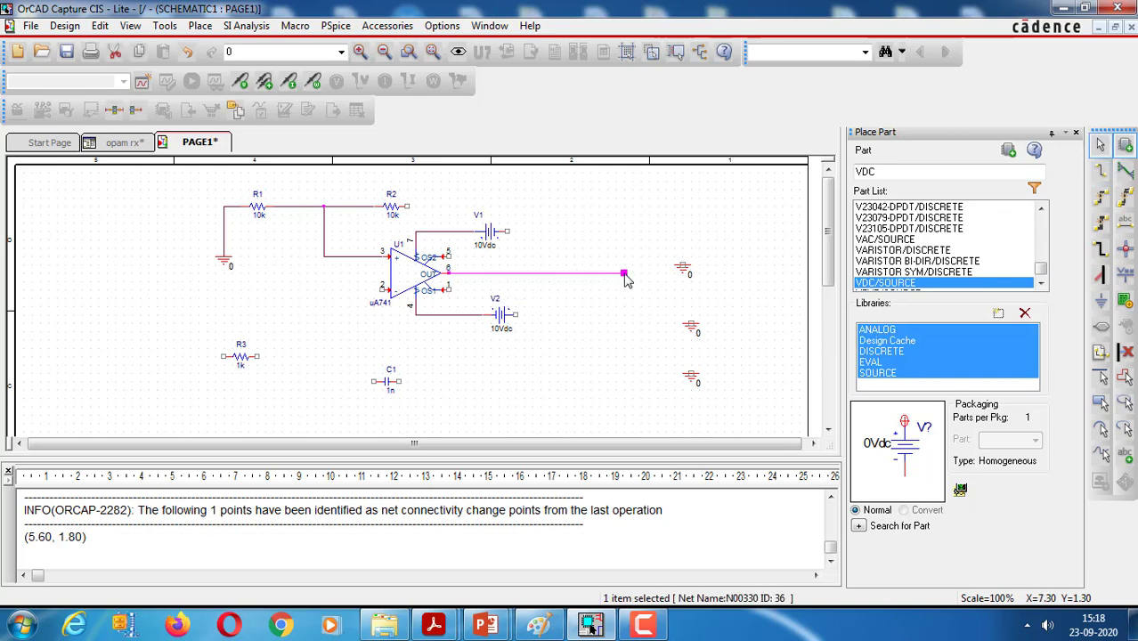
pyautogui.click(617, 318)
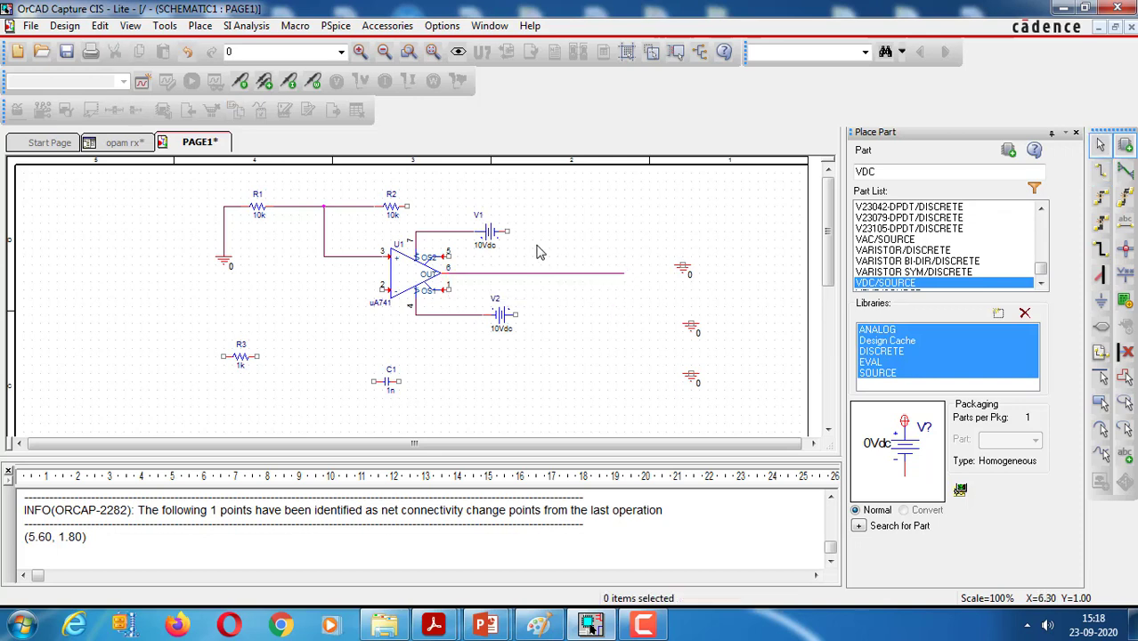
# Run a feedback wire from R2's right end to the output wire and bring a ground beside V1
pyautogui.press('w')
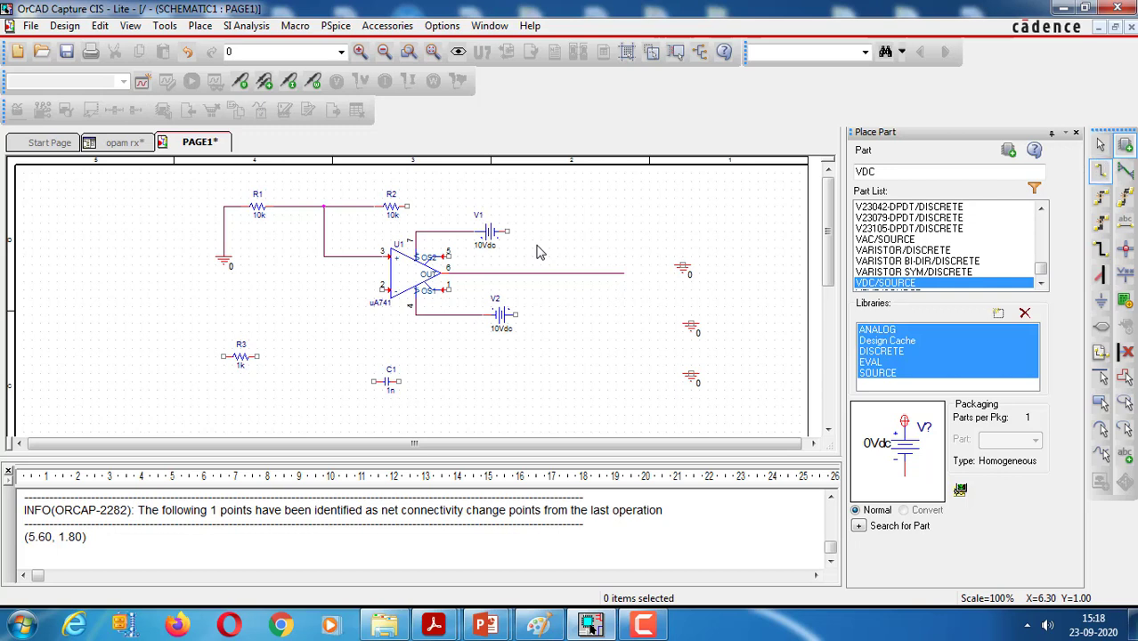
pyautogui.click(406, 206)
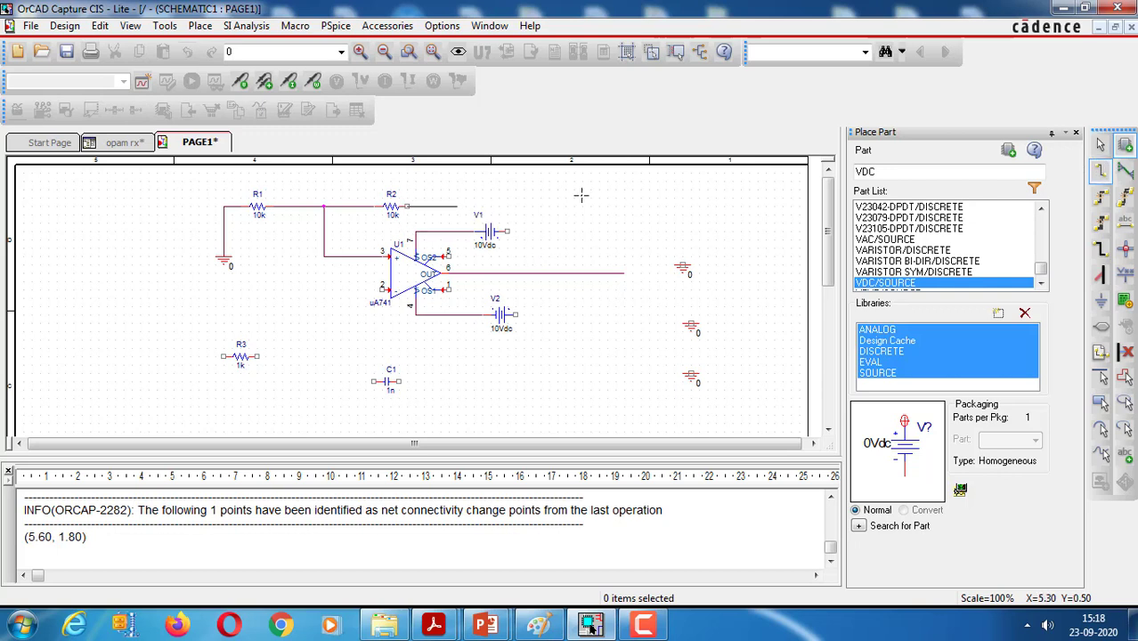
pyautogui.click(624, 272)
pyautogui.press('Escape')
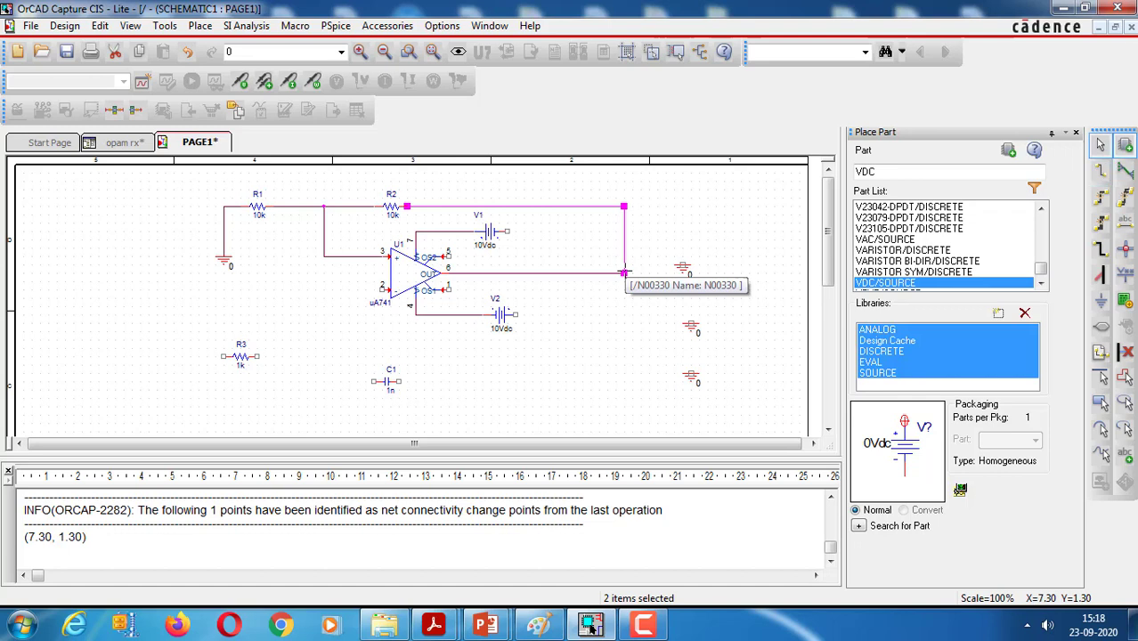
pyautogui.click(637, 263)
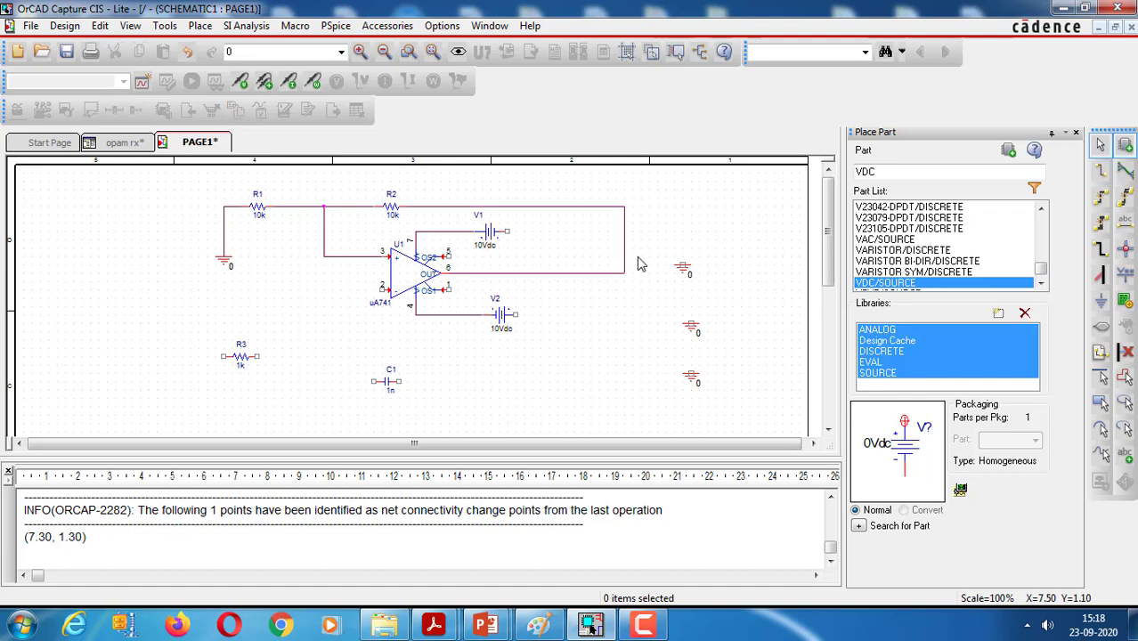
pyautogui.moveTo(682, 269); pyautogui.dragTo(548, 241)
# Rotate a ground symbol sideways and attach it to V1's right terminal
pyautogui.press('r')
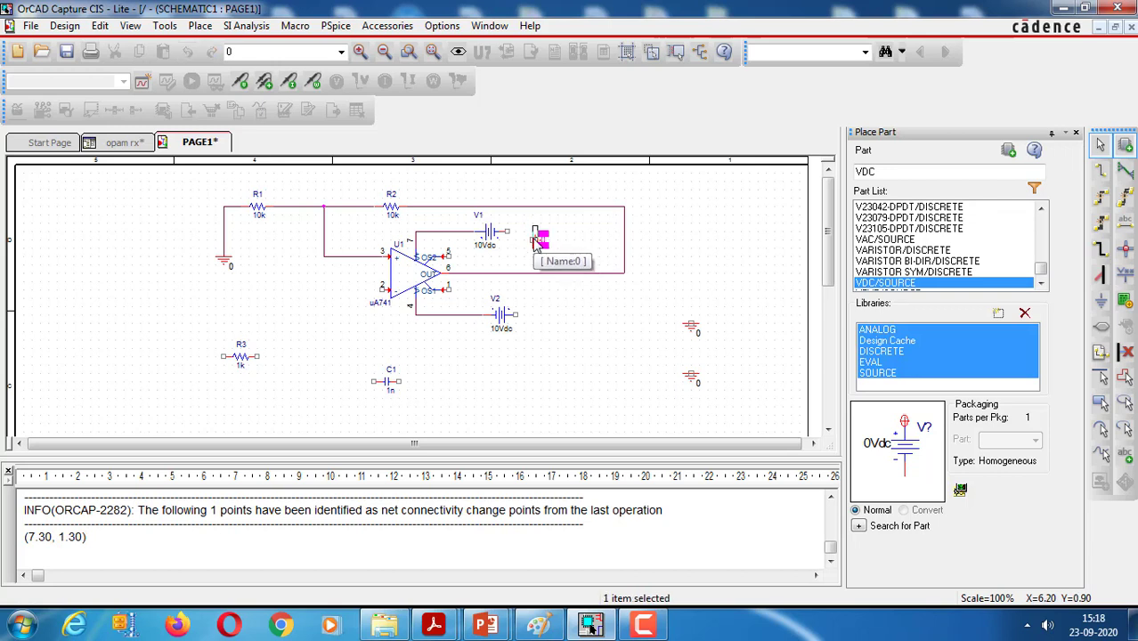
pyautogui.click(552, 256)
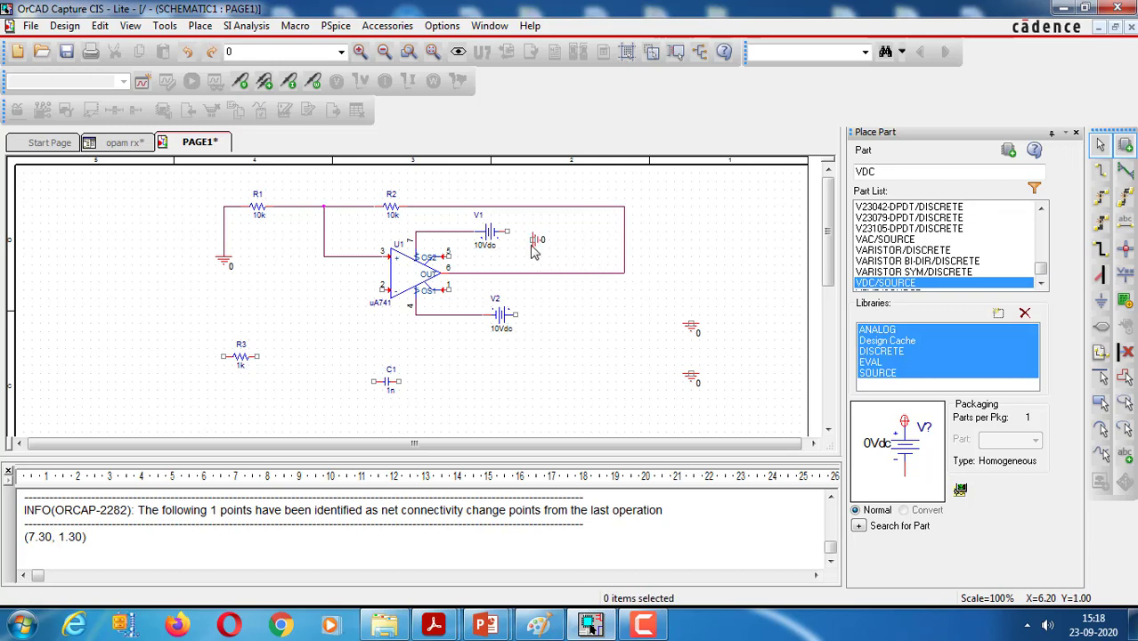
pyautogui.click(535, 248)
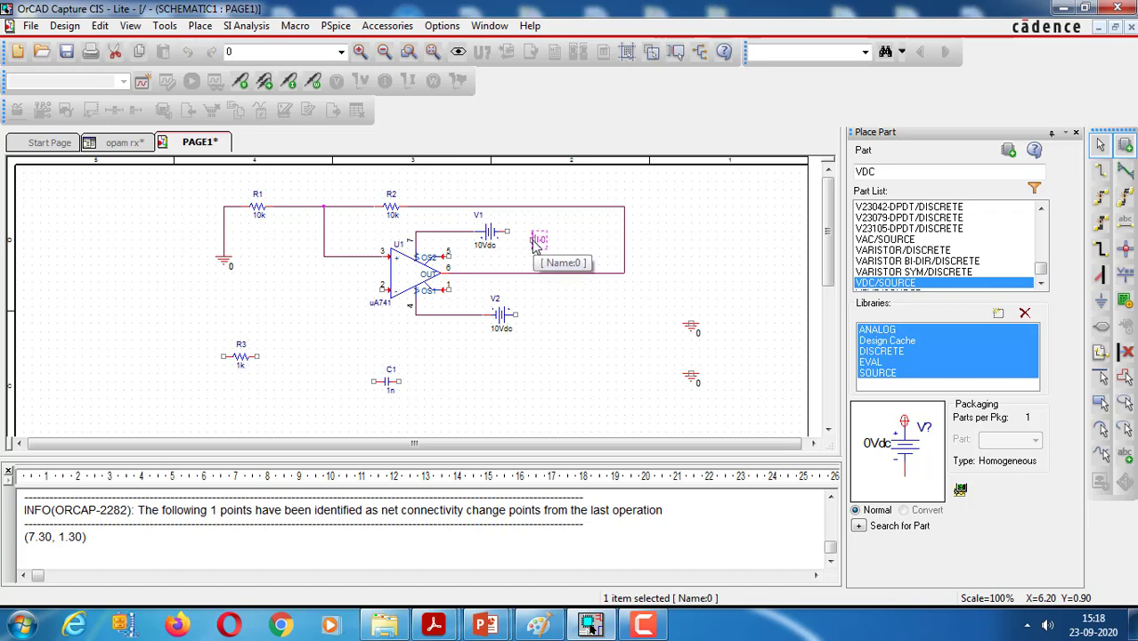
pyautogui.moveTo(536, 248); pyautogui.dragTo(514, 240)
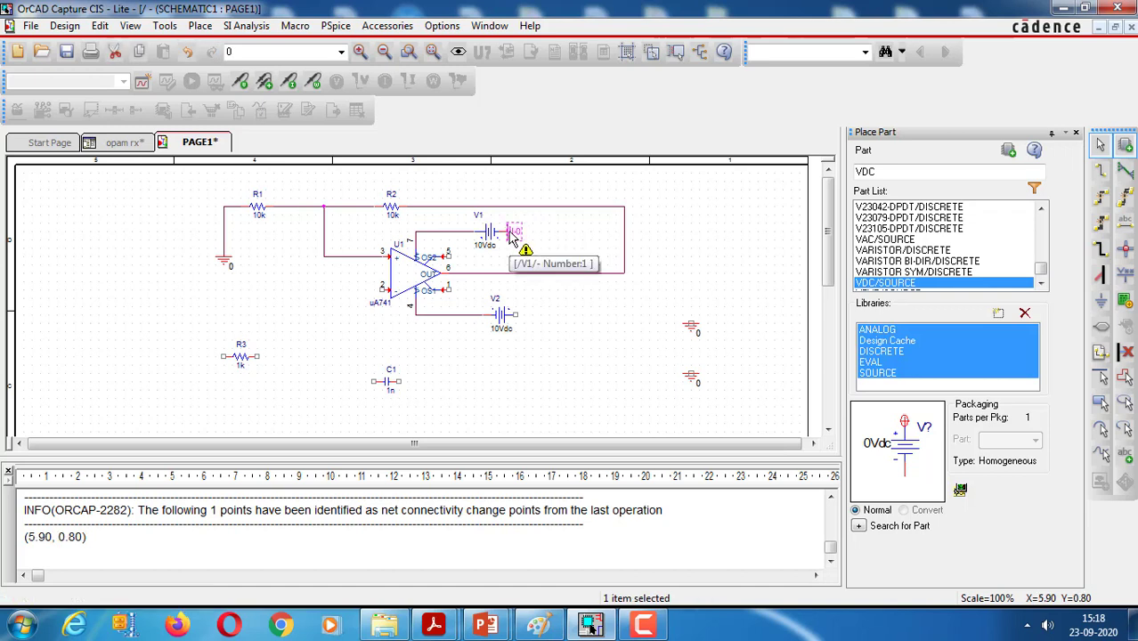
# Attach a spare ground to V2's right terminal and move R3 beside C1
pyautogui.click(691, 329)
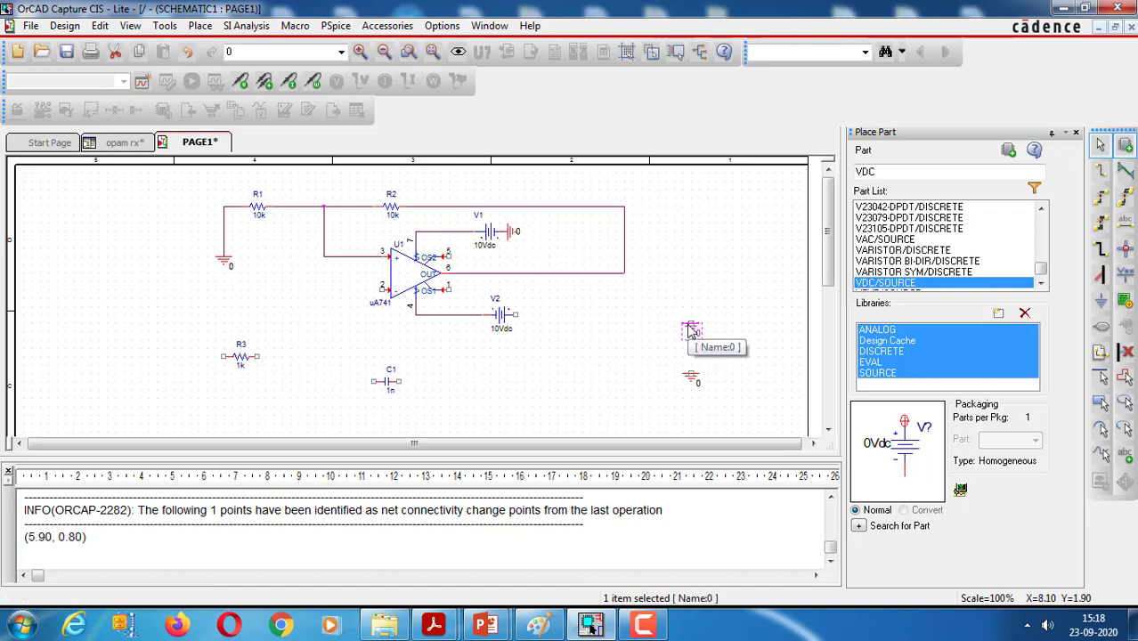
pyautogui.moveTo(690, 330); pyautogui.dragTo(528, 317)
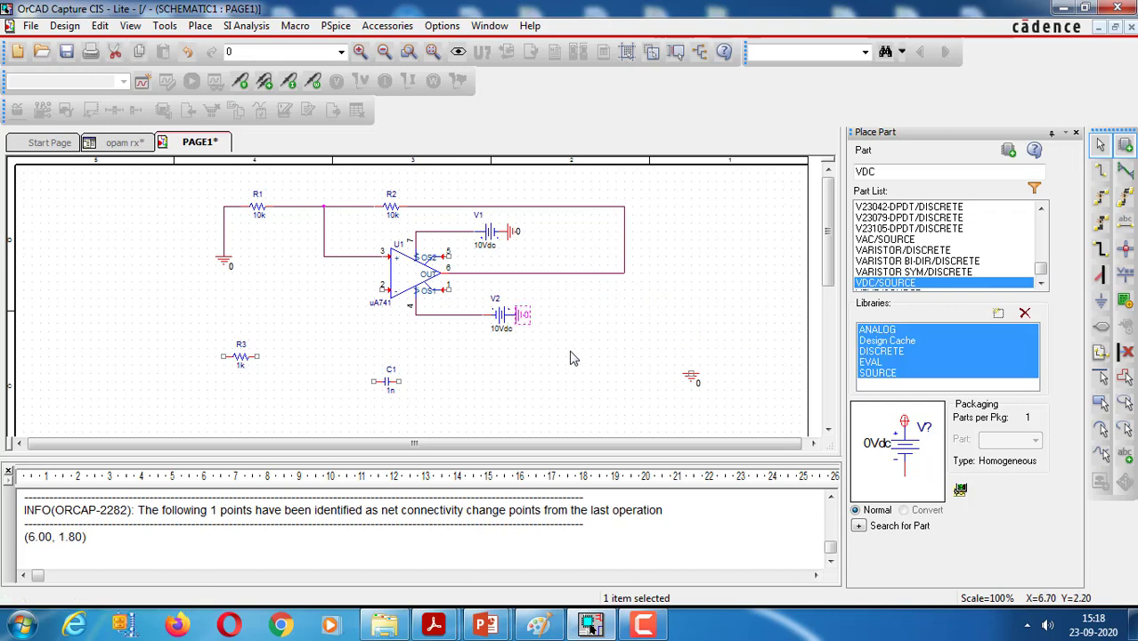
pyautogui.click(573, 358)
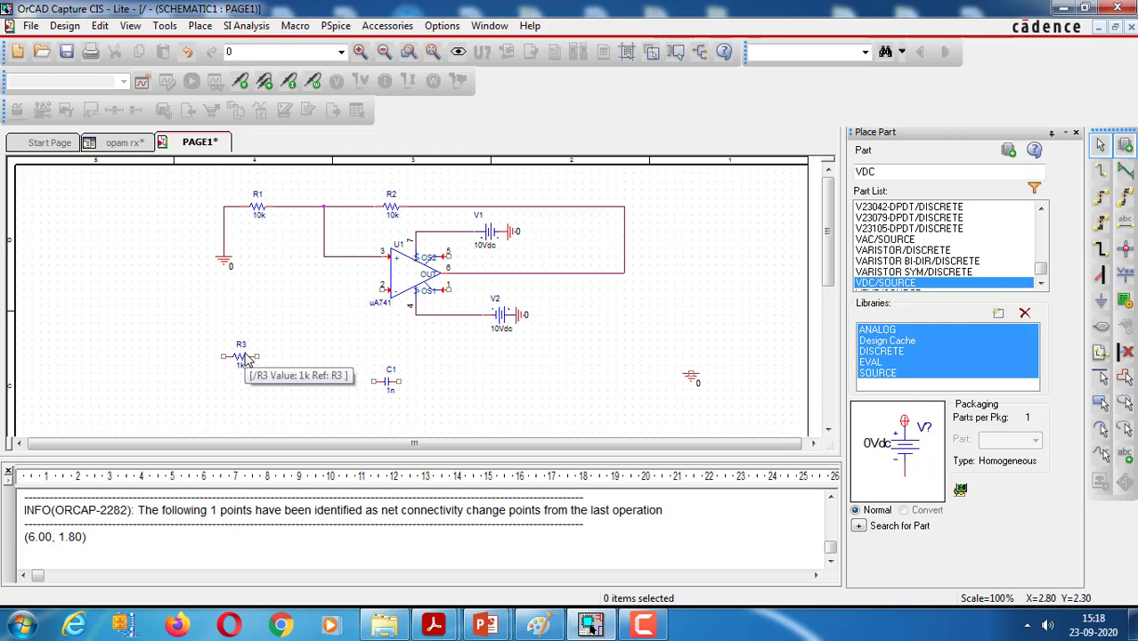
pyautogui.moveTo(240, 358); pyautogui.dragTo(482, 391)
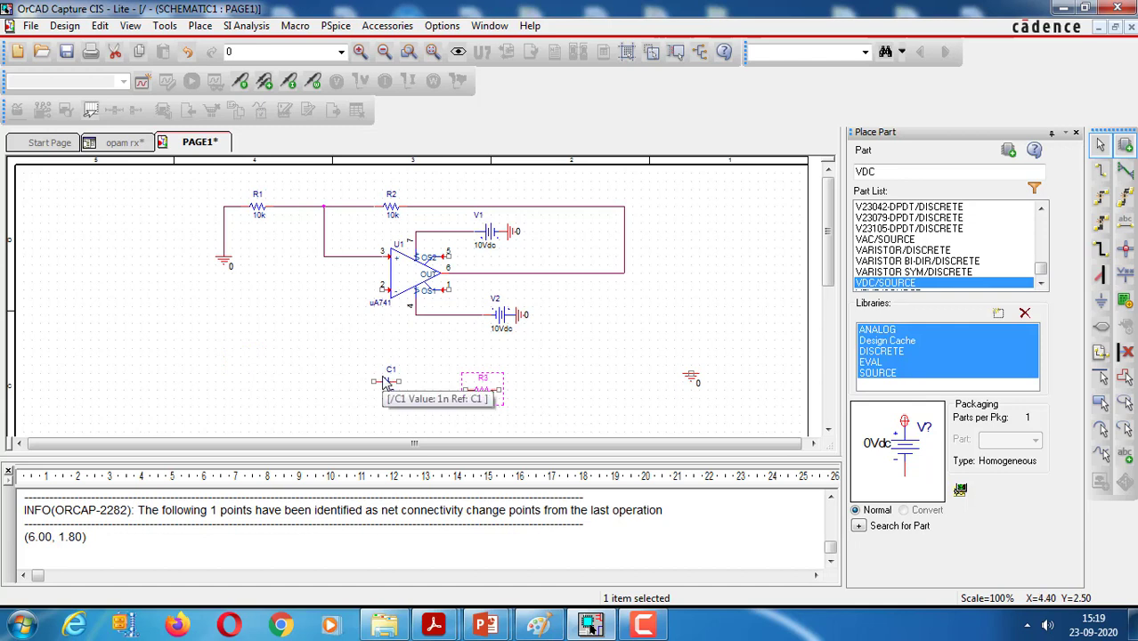
# Move C1 to the left of the op-amp beside U1's inverting input pin 2
pyautogui.moveTo(386, 383); pyautogui.dragTo(299, 318)
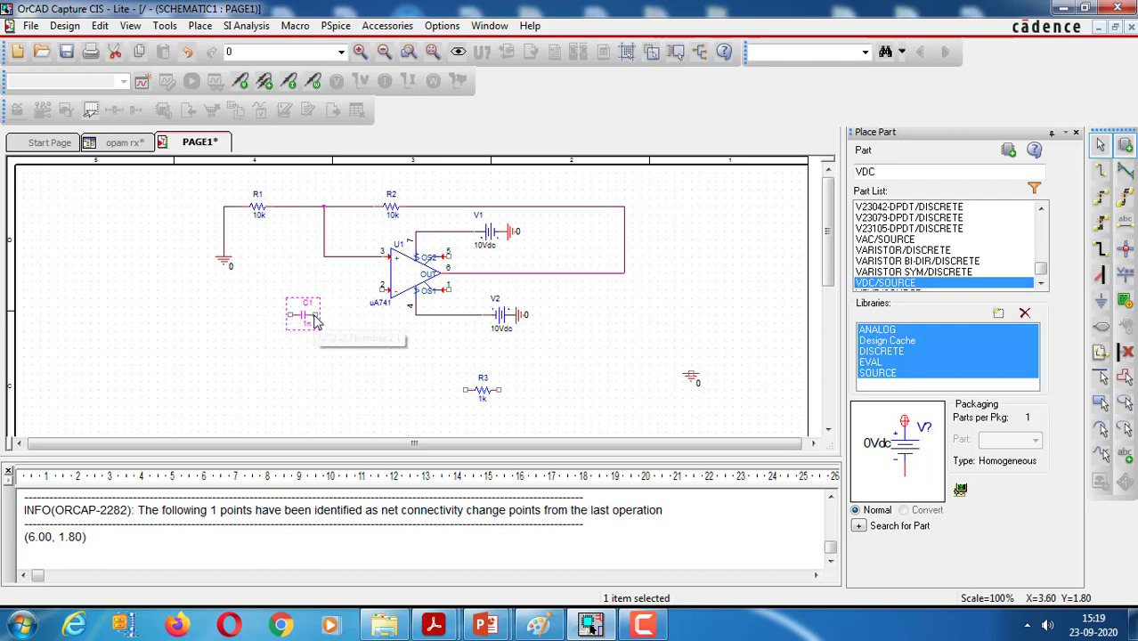
pyautogui.press('Delete')
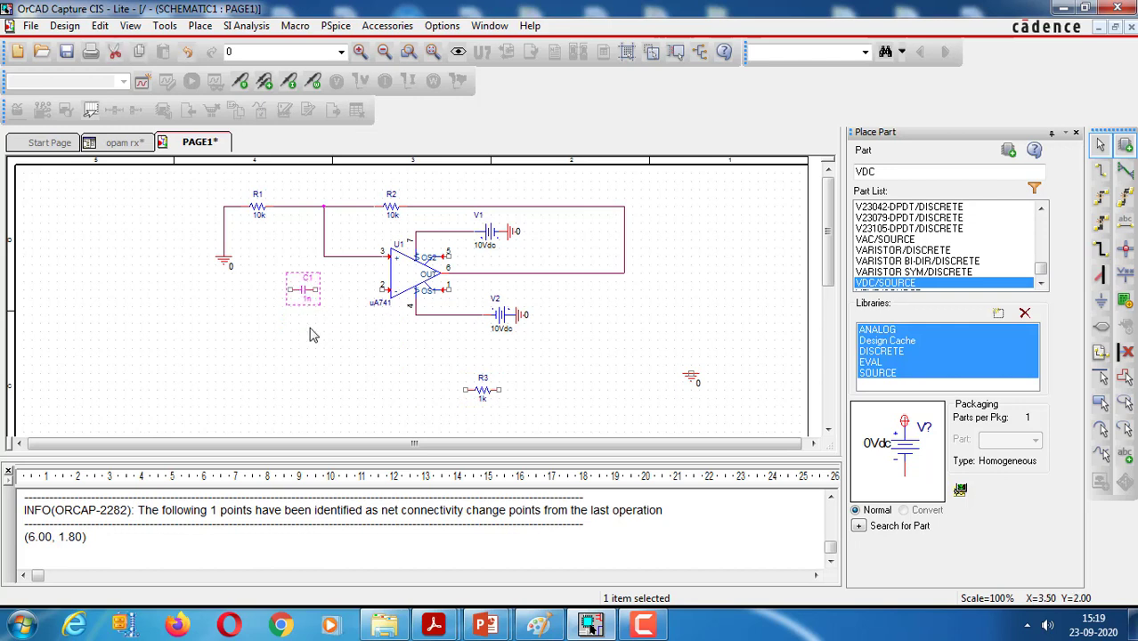
pyautogui.hotkey('ctrl', 'z')
pyautogui.press('w')
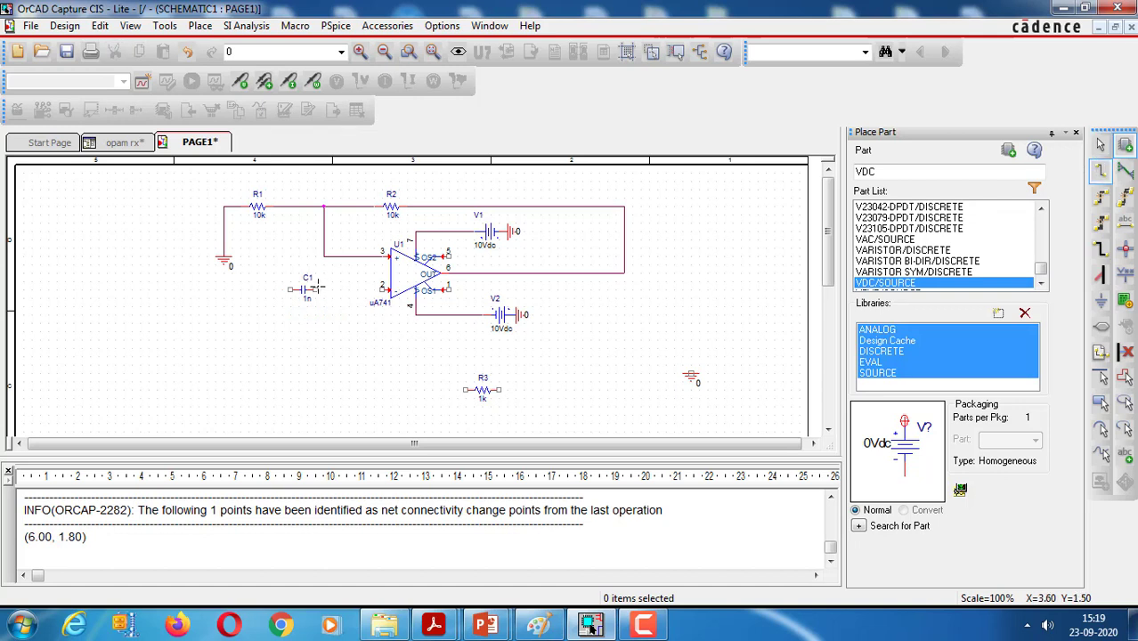
# Wire C1's right pin to op-amp input pin 2
pyautogui.click(322, 289)
pyautogui.click(383, 290)
pyautogui.press('Escape')
pyautogui.click(342, 348)
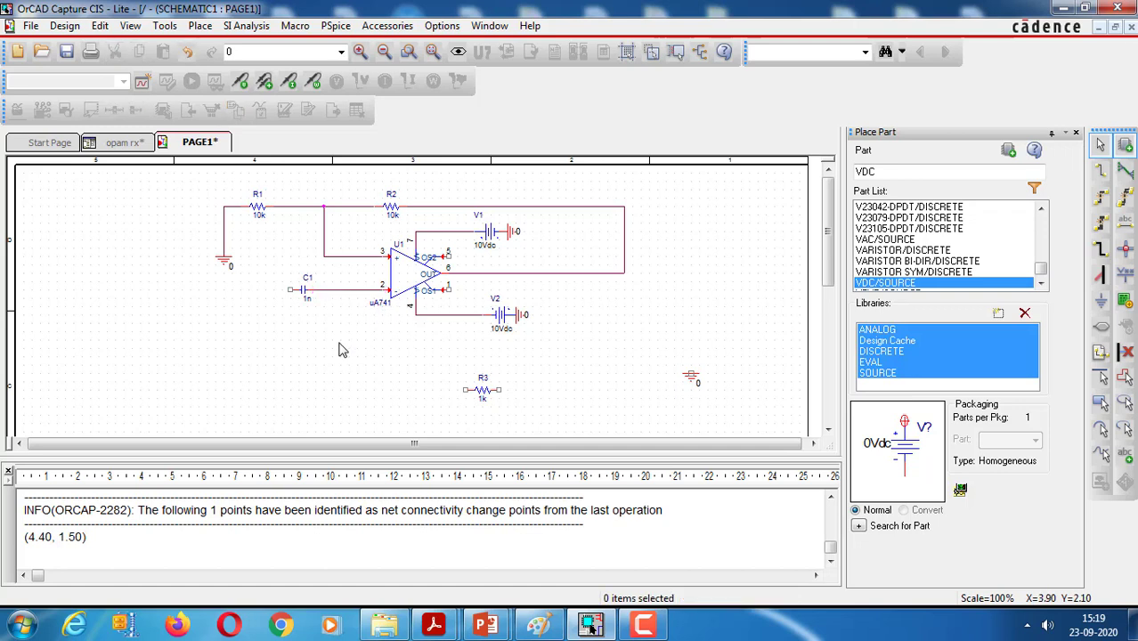
# Run a wire downward from C1's left pin
pyautogui.press('w')
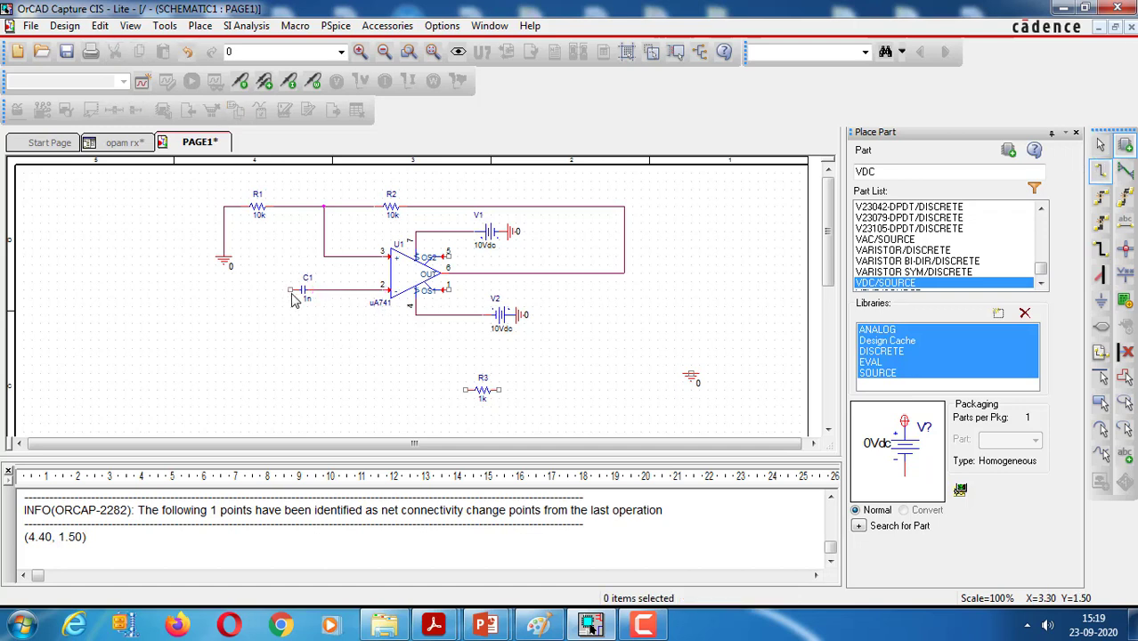
pyautogui.click(289, 289)
pyautogui.press('Escape')
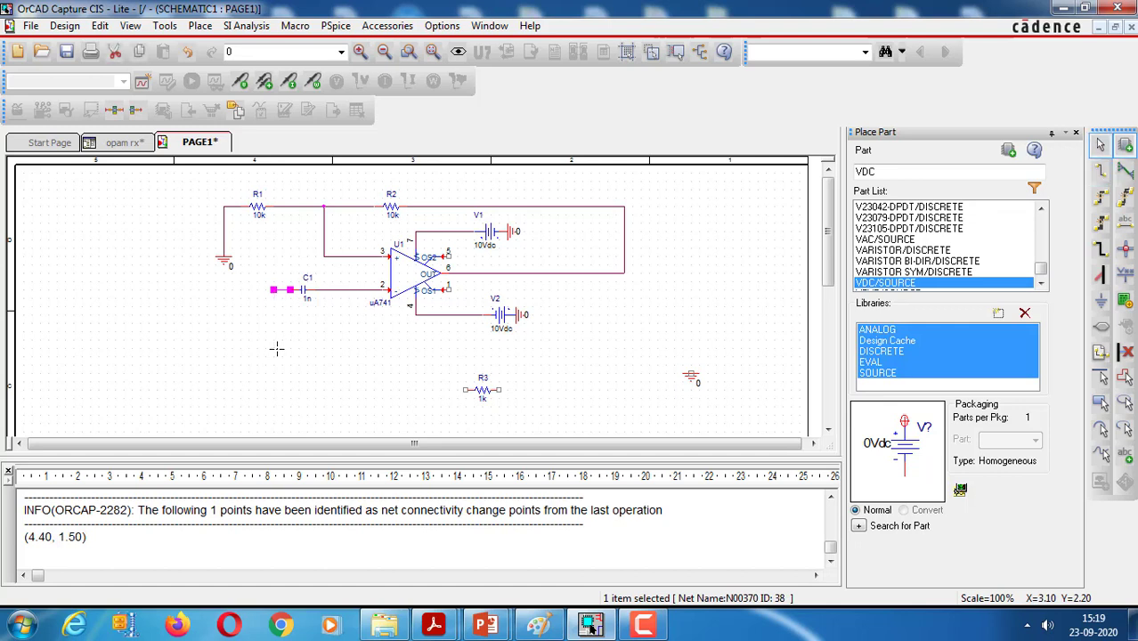
pyautogui.press('w')
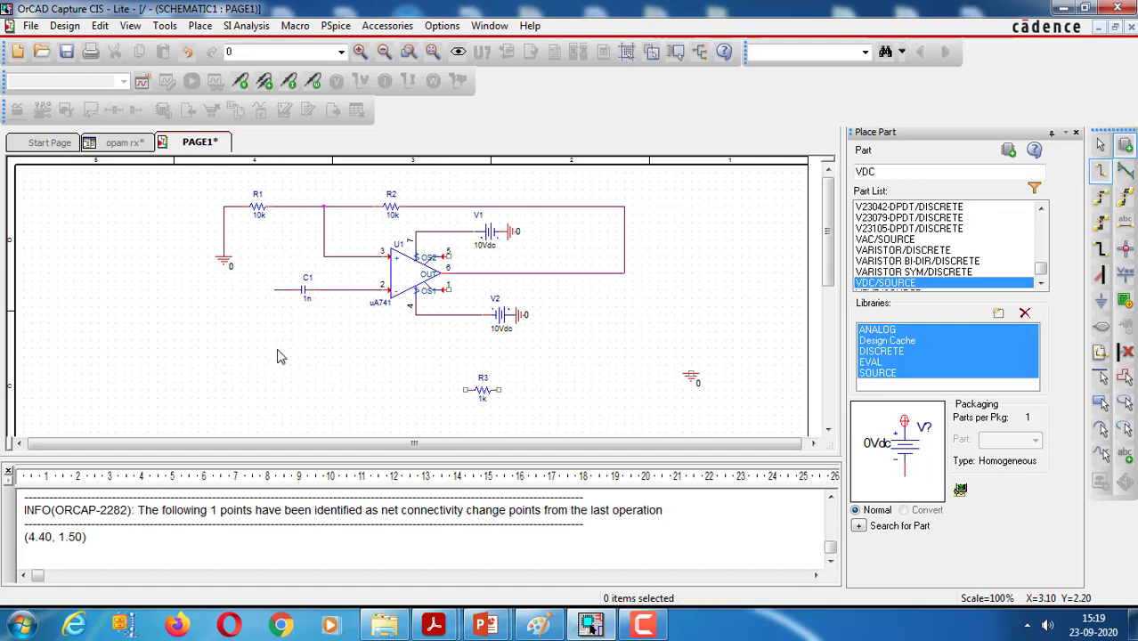
pyautogui.click(282, 289)
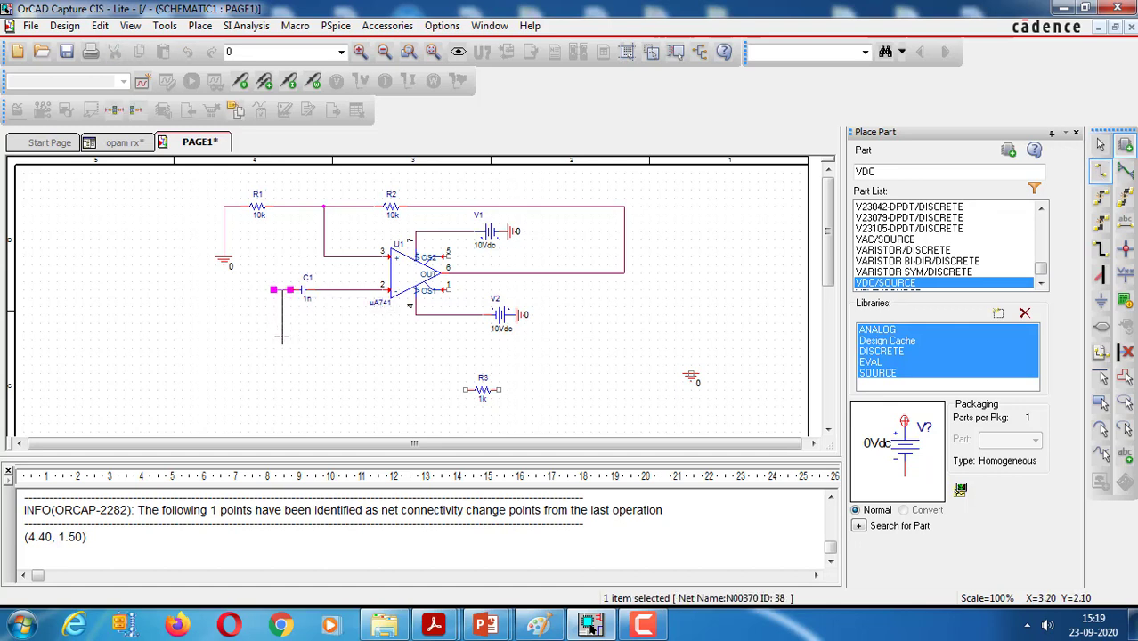
pyautogui.click(290, 347)
pyautogui.press('Escape')
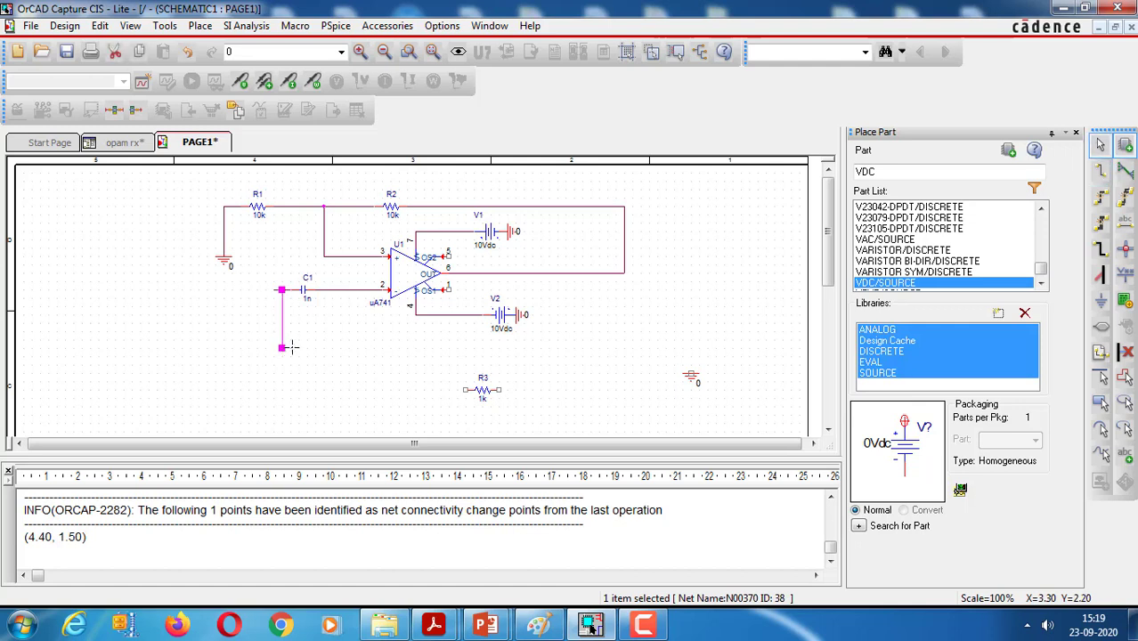
pyautogui.click(279, 297)
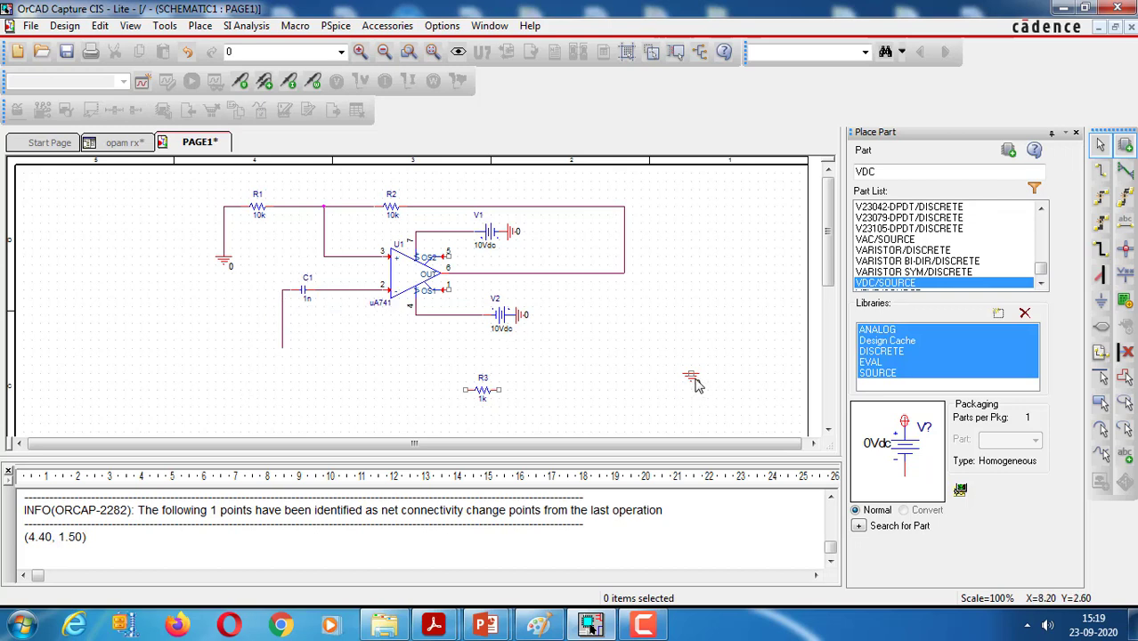
# Place a GND symbol at the bottom end of C1's wire
pyautogui.moveTo(692, 377); pyautogui.dragTo(297, 341)
pyautogui.click(283, 353)
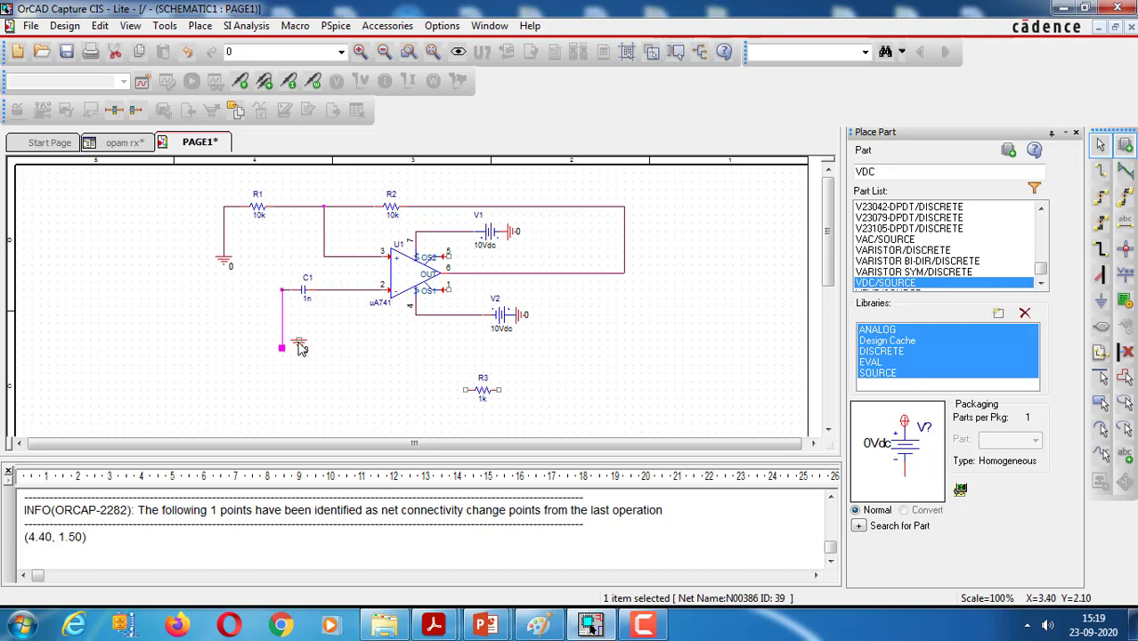
pyautogui.hotkey('ctrl', 'z')
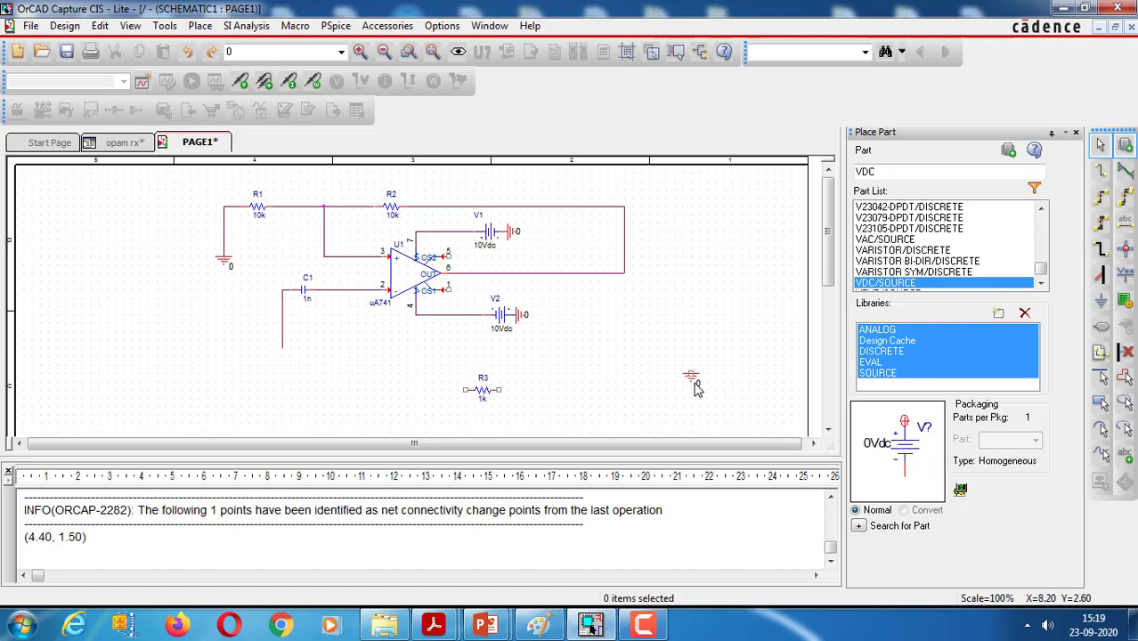
pyautogui.moveTo(692, 378); pyautogui.dragTo(283, 354)
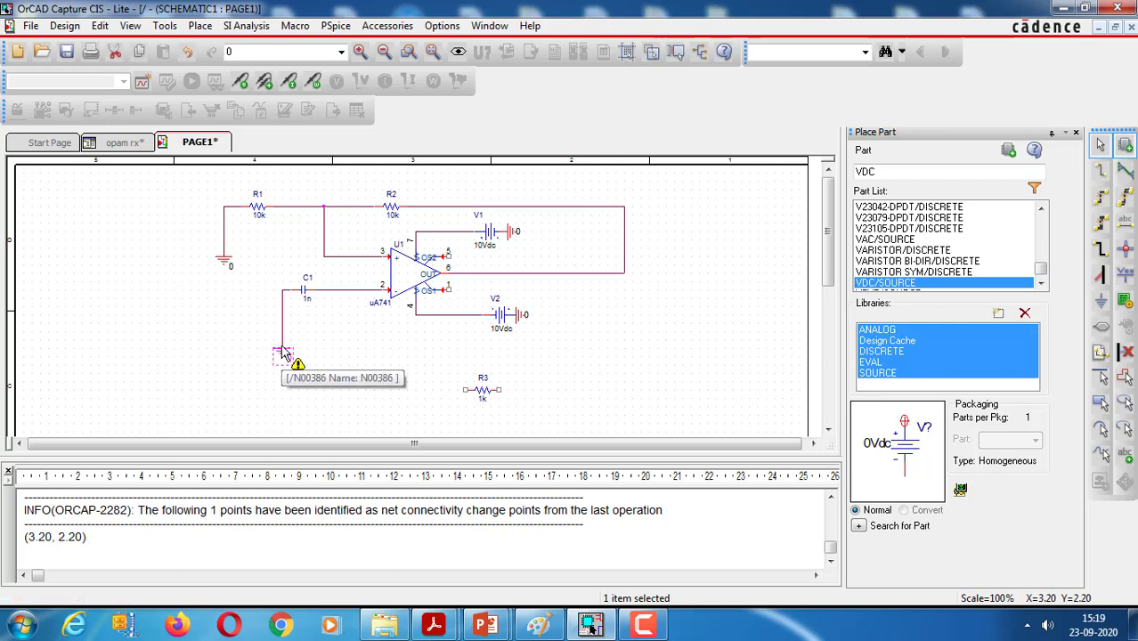
pyautogui.click(349, 411)
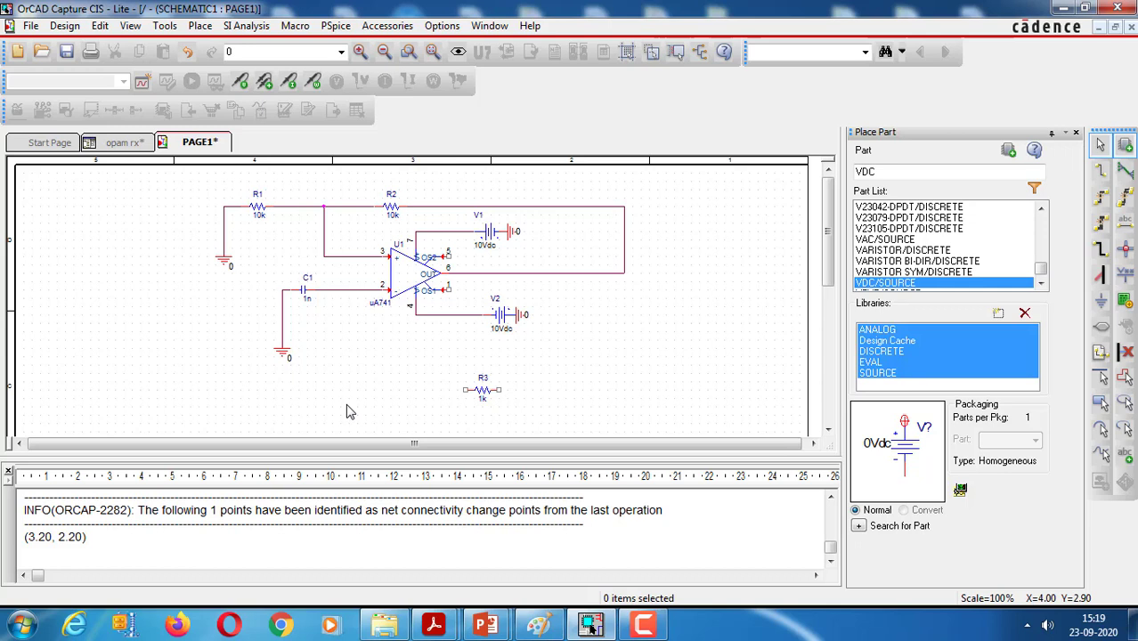
# Move R3 under the op-amp and wire its left pin to the C1–pin 2 node
pyautogui.moveTo(482, 390); pyautogui.dragTo(448, 364)
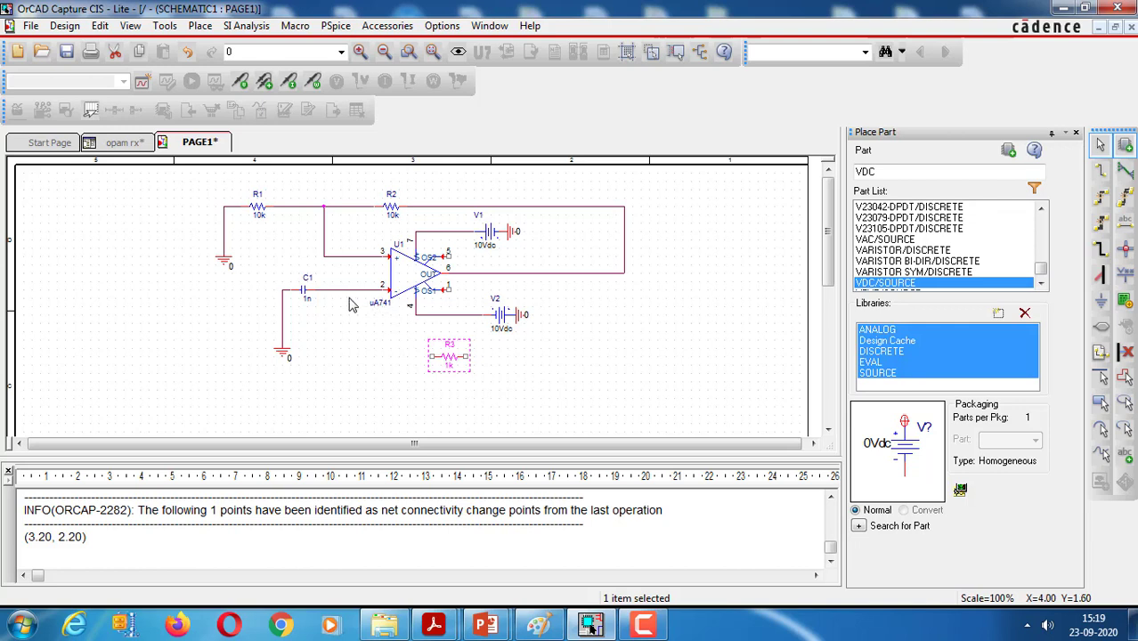
pyautogui.press('w')
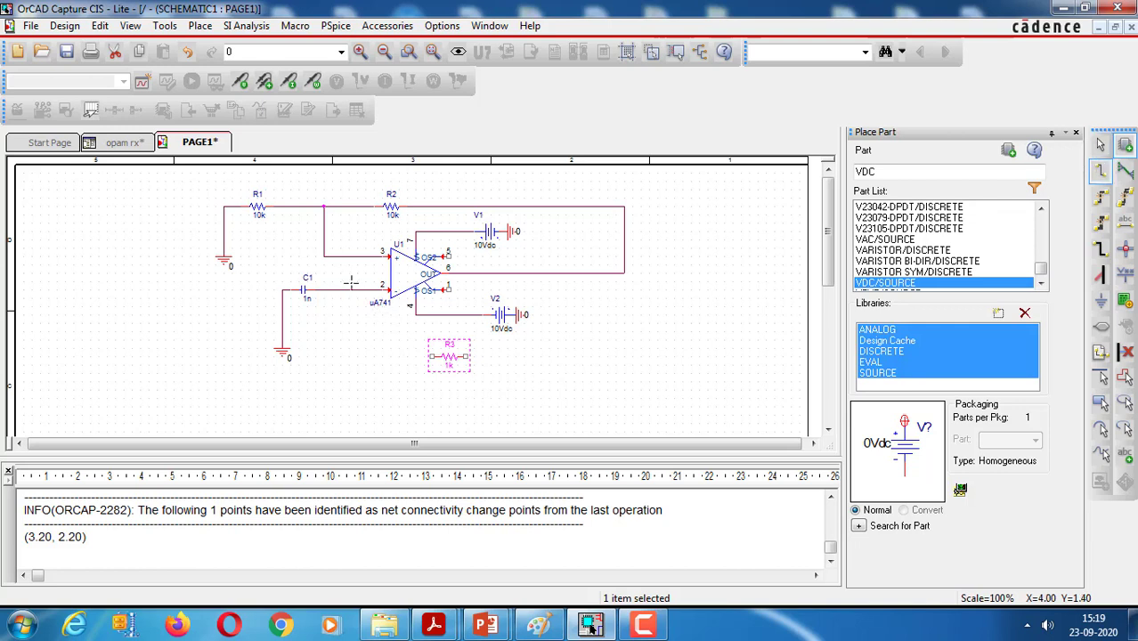
pyautogui.click(348, 289)
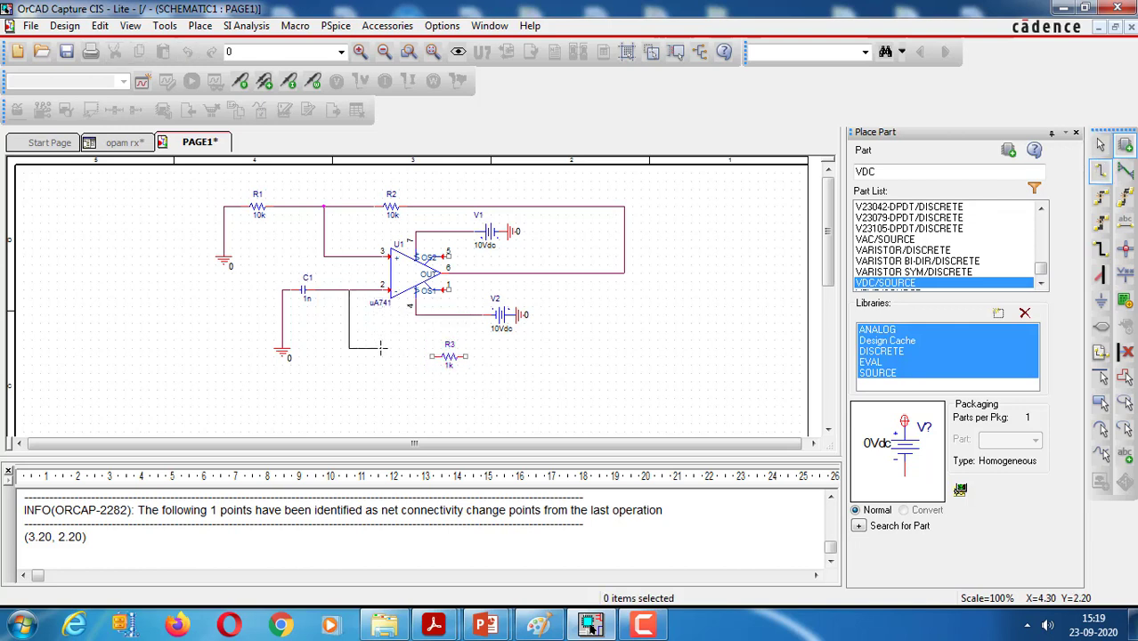
pyautogui.click(430, 356)
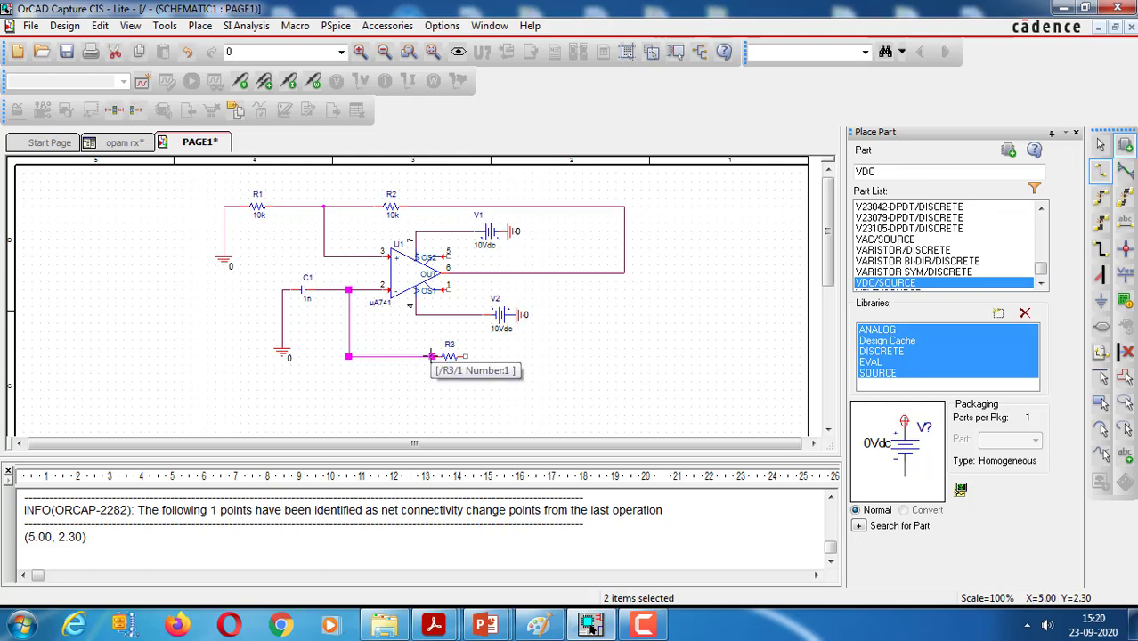
pyautogui.press('Escape')
pyautogui.click(451, 403)
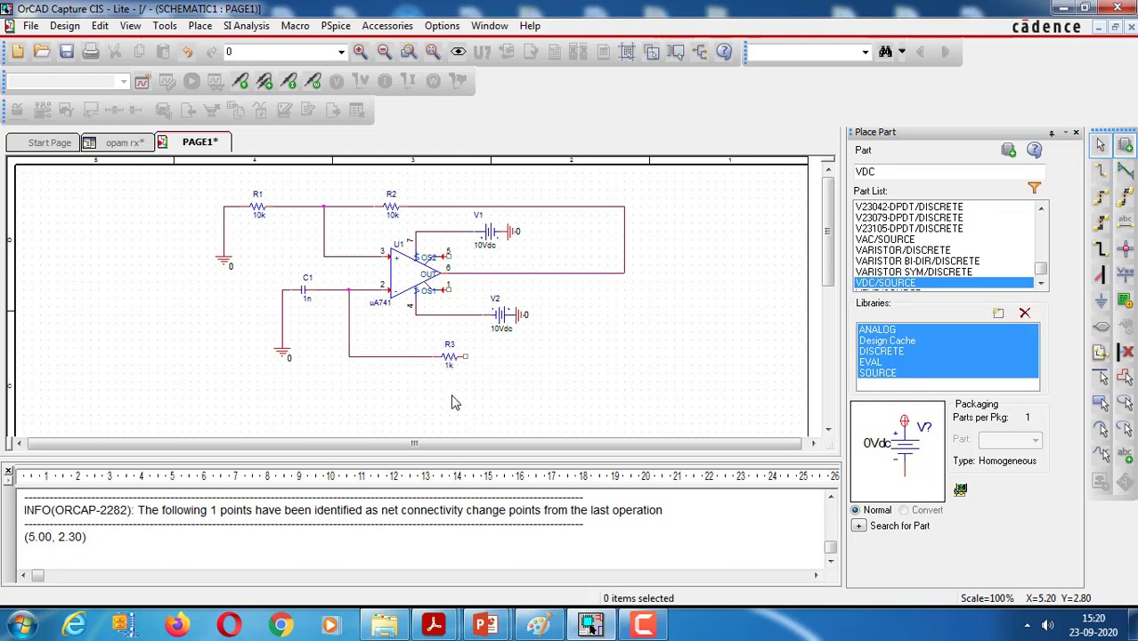
# Wire R3's right pin up to the op-amp output net
pyautogui.press('w')
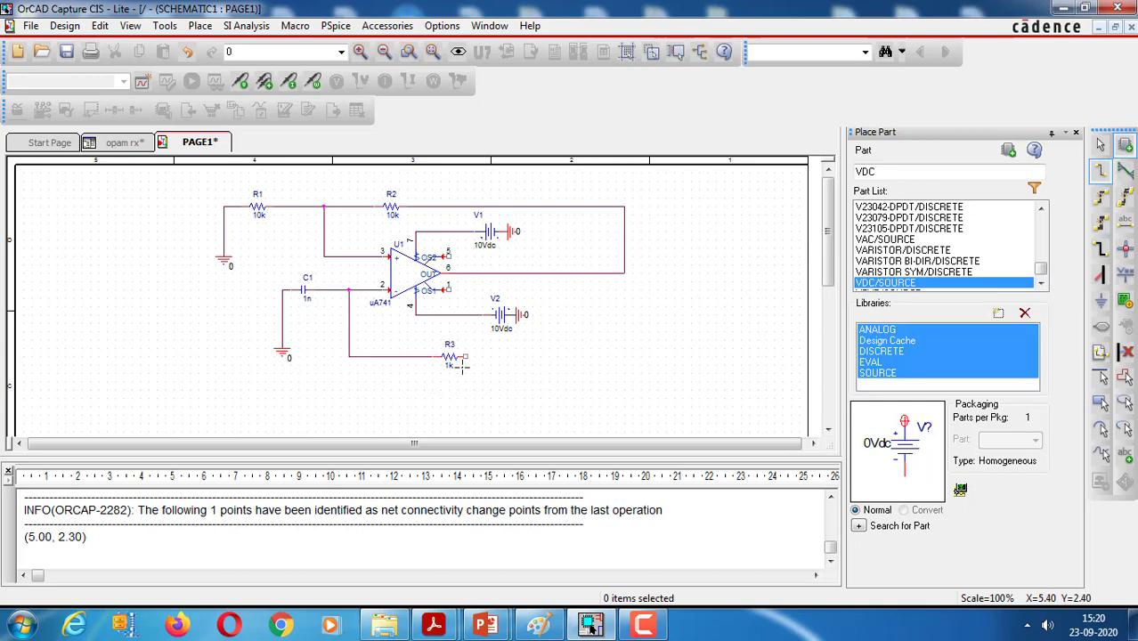
pyautogui.click(464, 356)
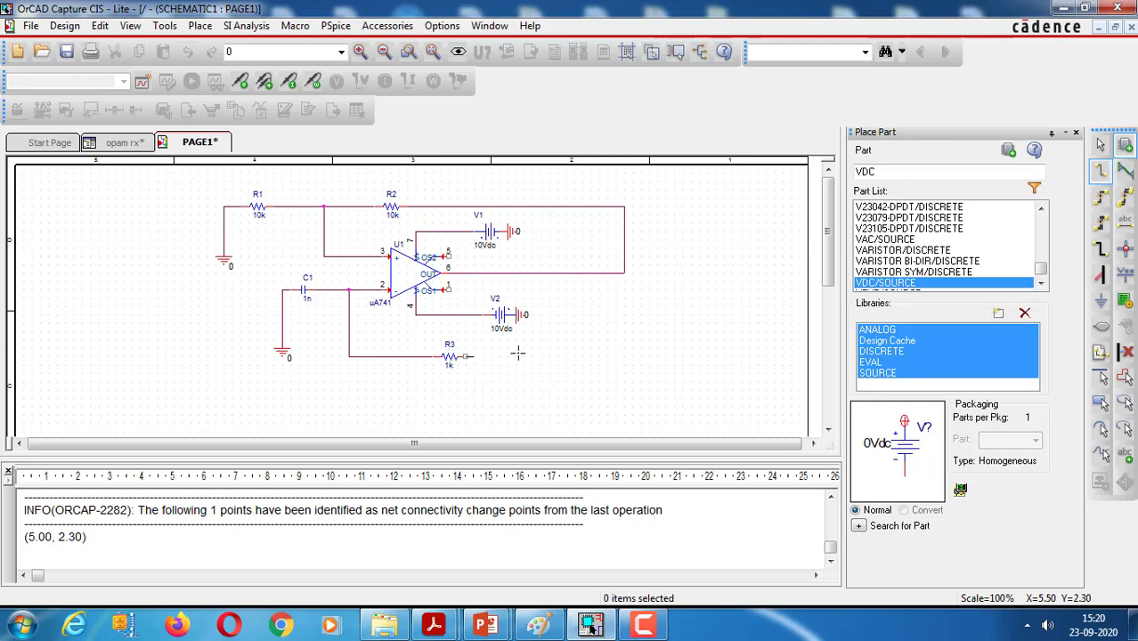
pyautogui.click(624, 273)
pyautogui.press('Escape')
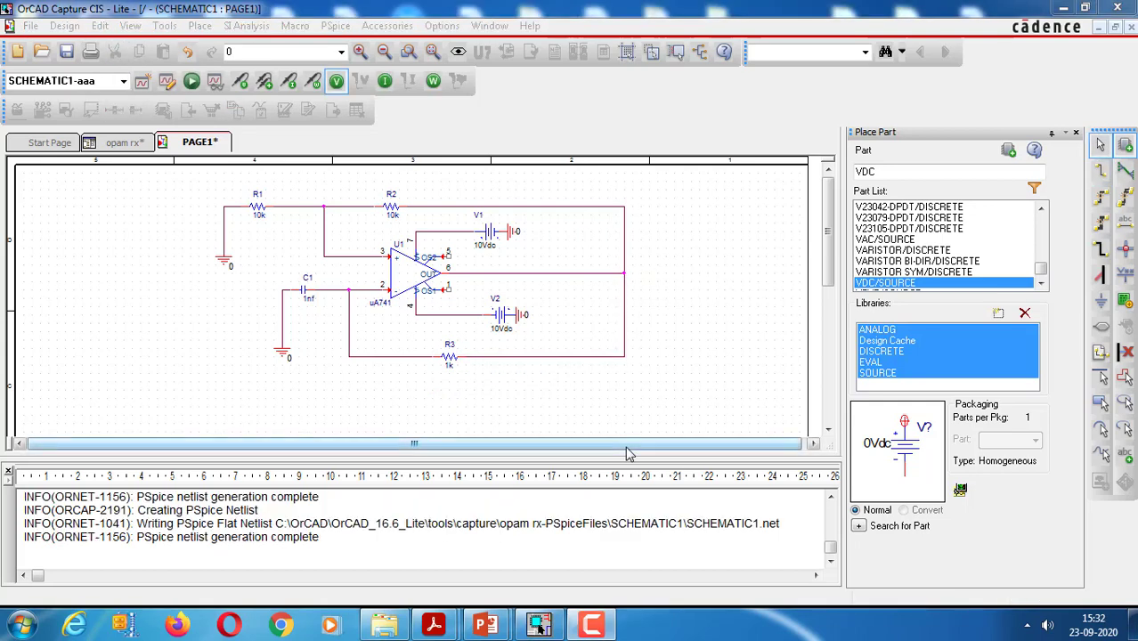
# Replace C1's 1nf value with 0.1uf in its Value property
pyautogui.doubleClick(308, 299)
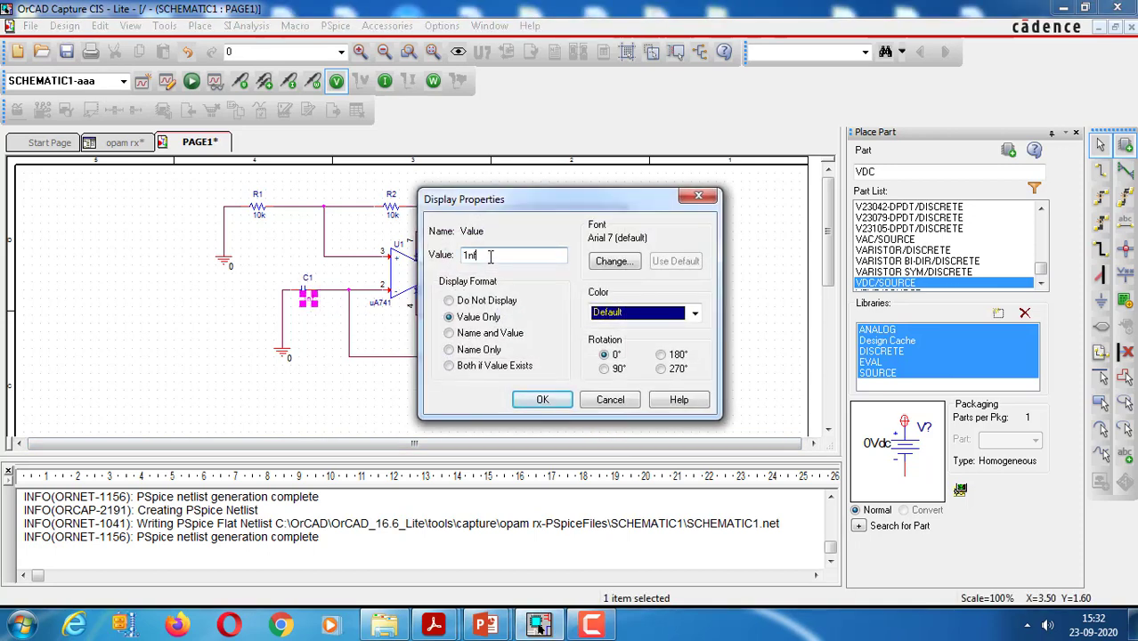
pyautogui.press('BackSpace')
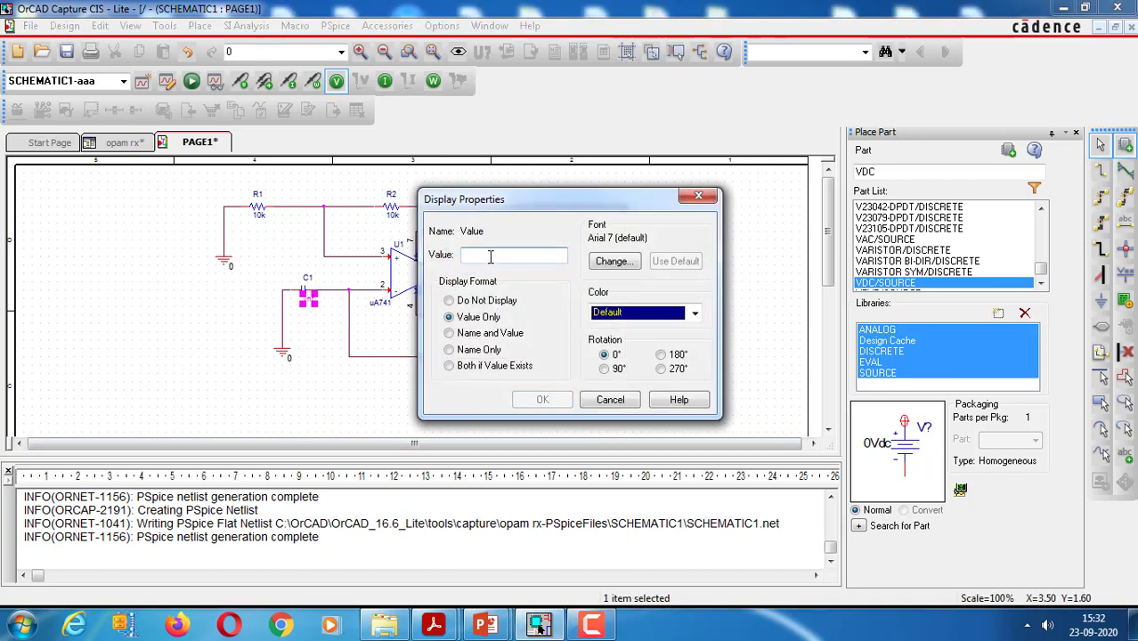
pyautogui.write('0.1uf')
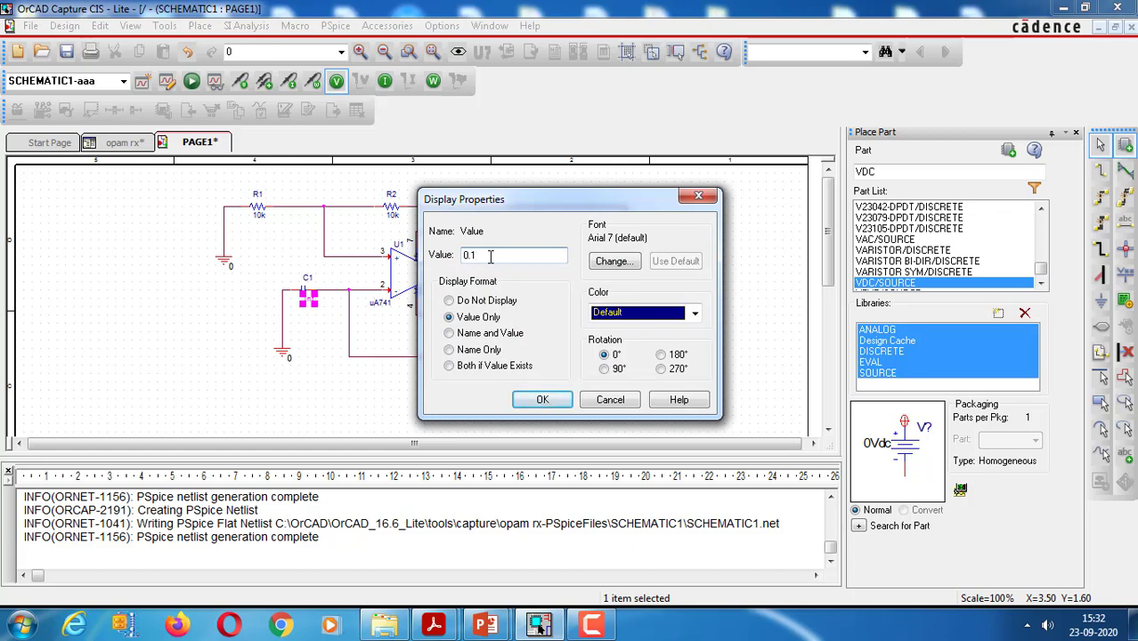
pyautogui.click(538, 404)
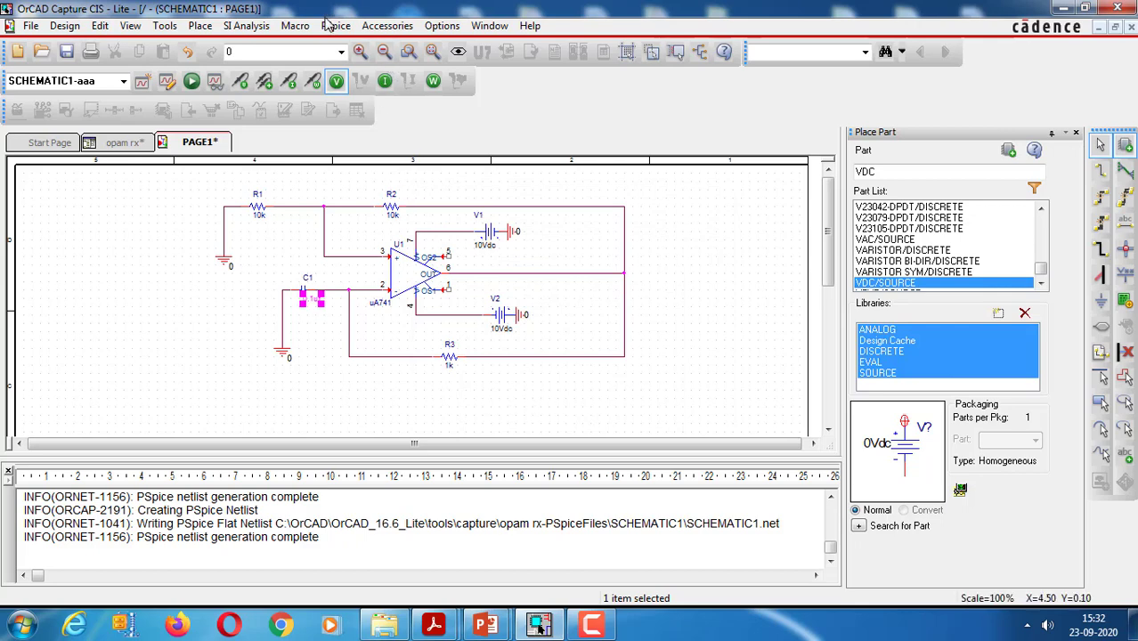
# Create a new simulation profile, renaming it after 'opm' is rejected as a duplicate
pyautogui.click(329, 25)
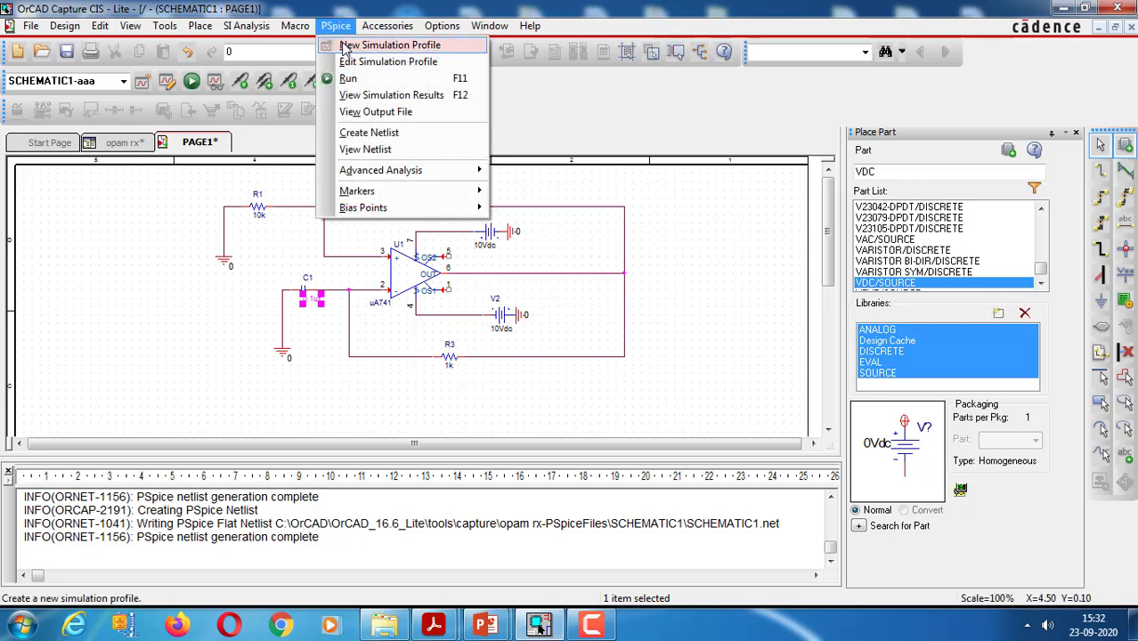
pyautogui.click(346, 46)
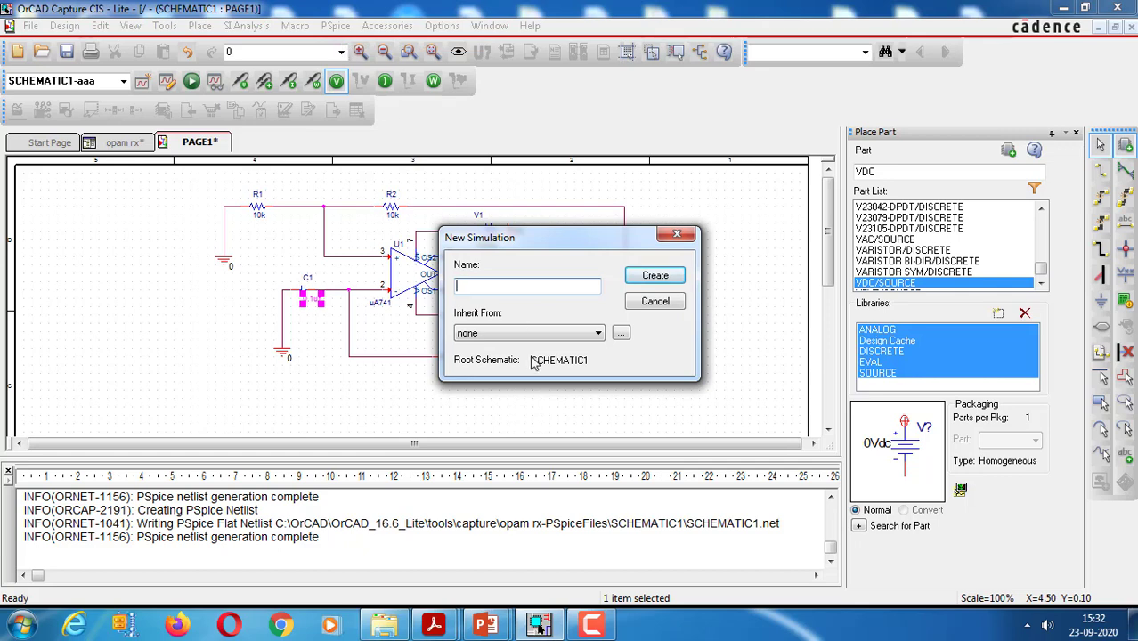
pyautogui.write('opm')
pyautogui.click(657, 278)
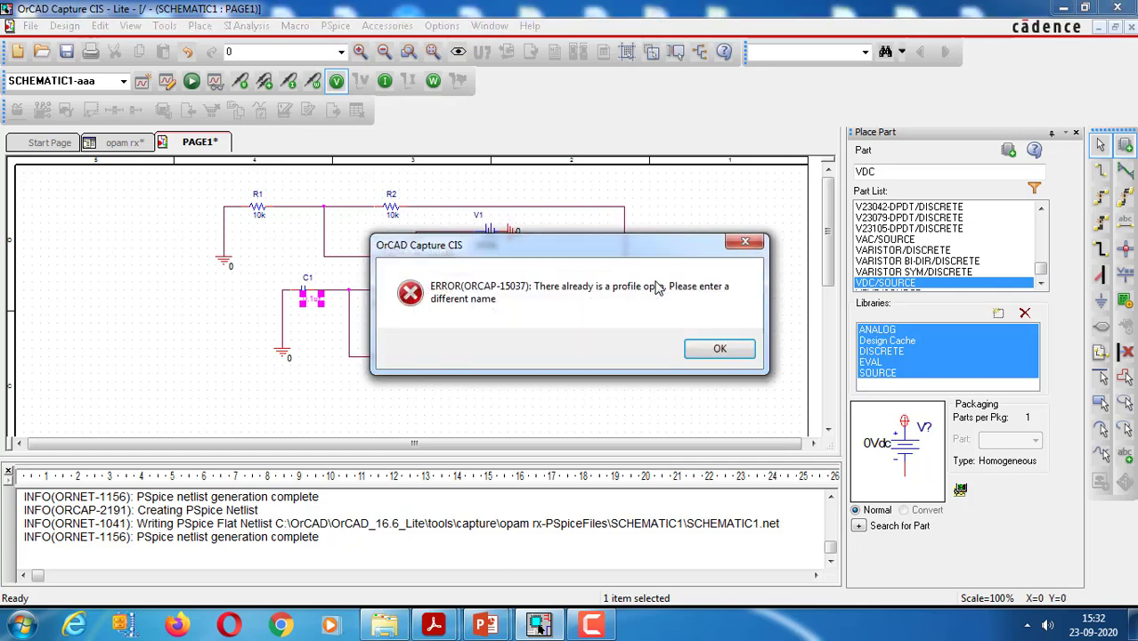
pyautogui.click(709, 345)
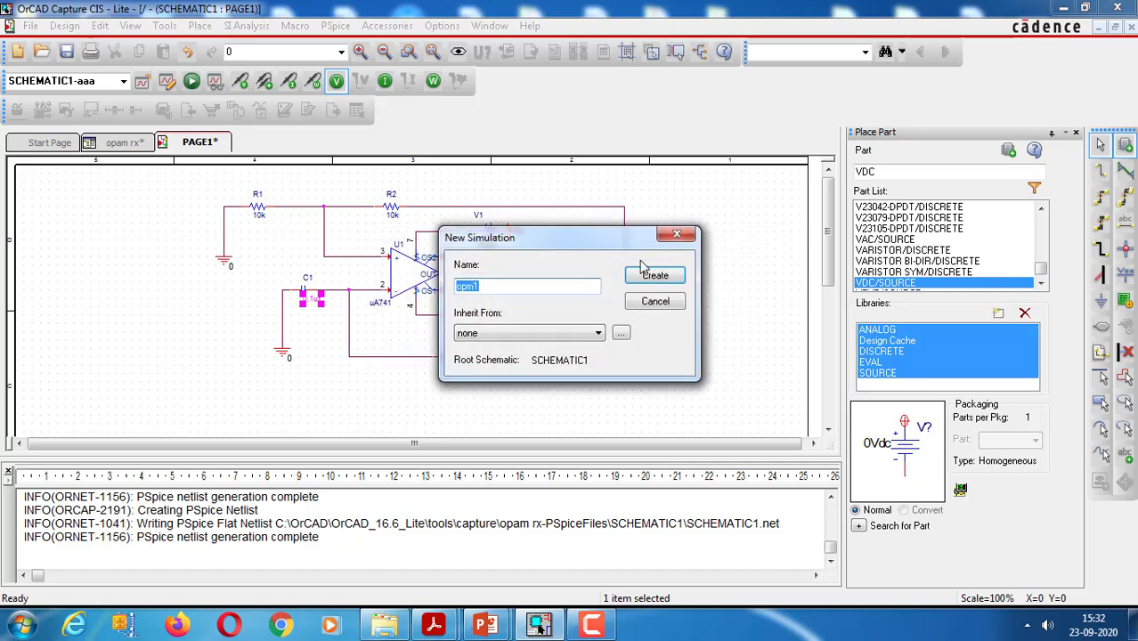
pyautogui.click(504, 284)
pyautogui.write('mmmr')
pyautogui.click(655, 276)
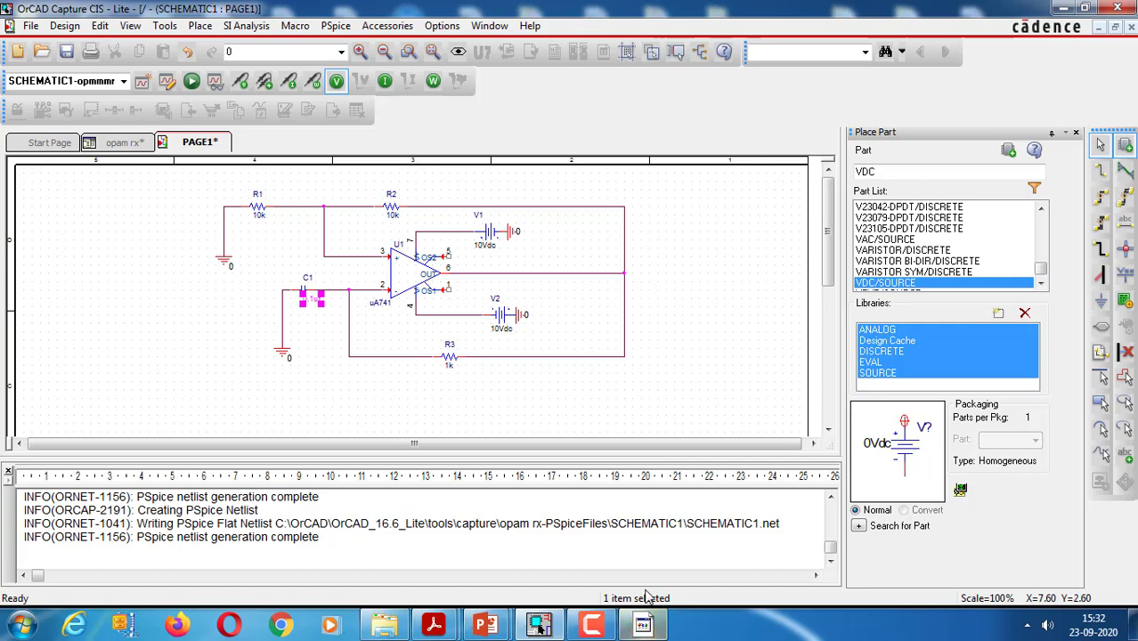
# Set the transient analysis run time to 10ms and maximum step size to 0.1ms
pyautogui.click(644, 627)
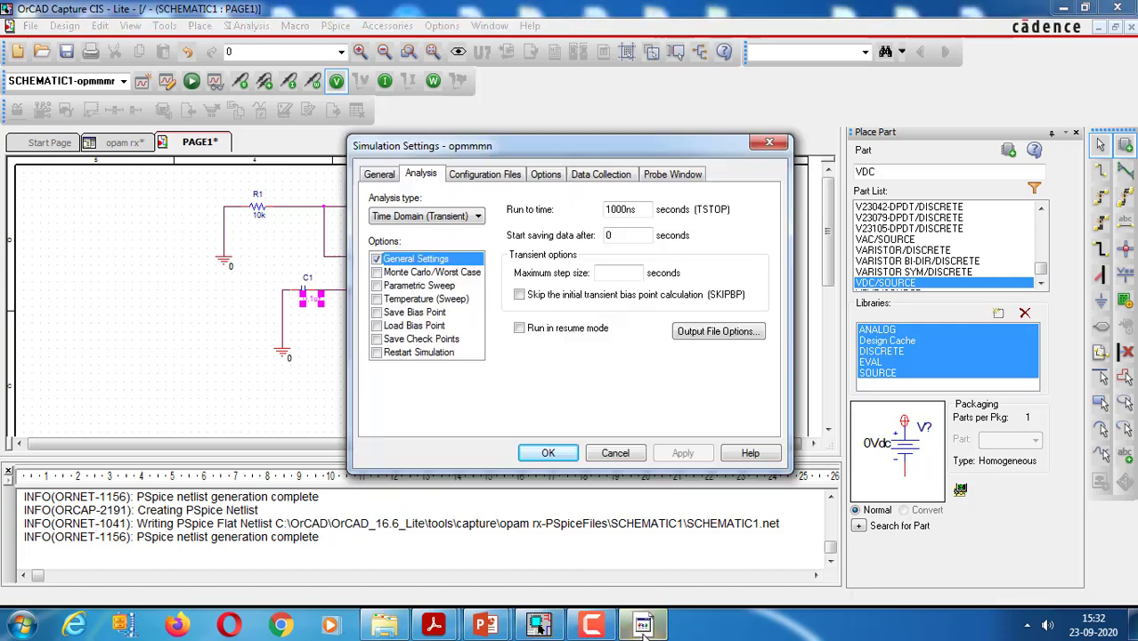
pyautogui.click(640, 209)
pyautogui.press('BackSpace')
pyautogui.press('BackSpace')
pyautogui.press('BackSpace')
pyautogui.press('BackSpace')
pyautogui.press('BackSpace')
pyautogui.press('BackSpace')
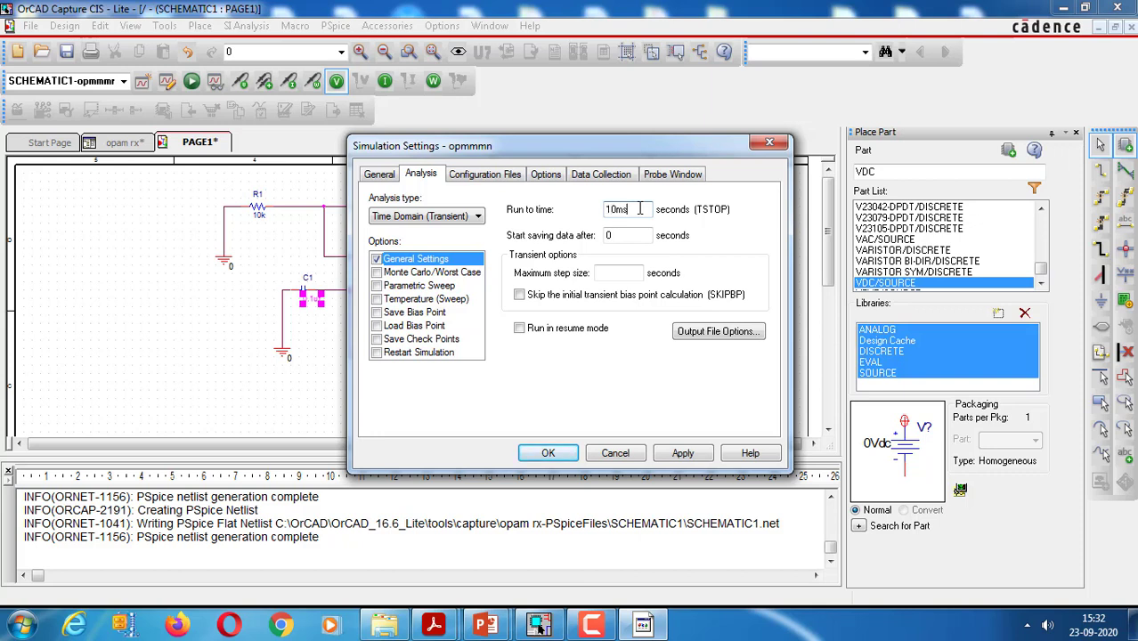
pyautogui.click(619, 276)
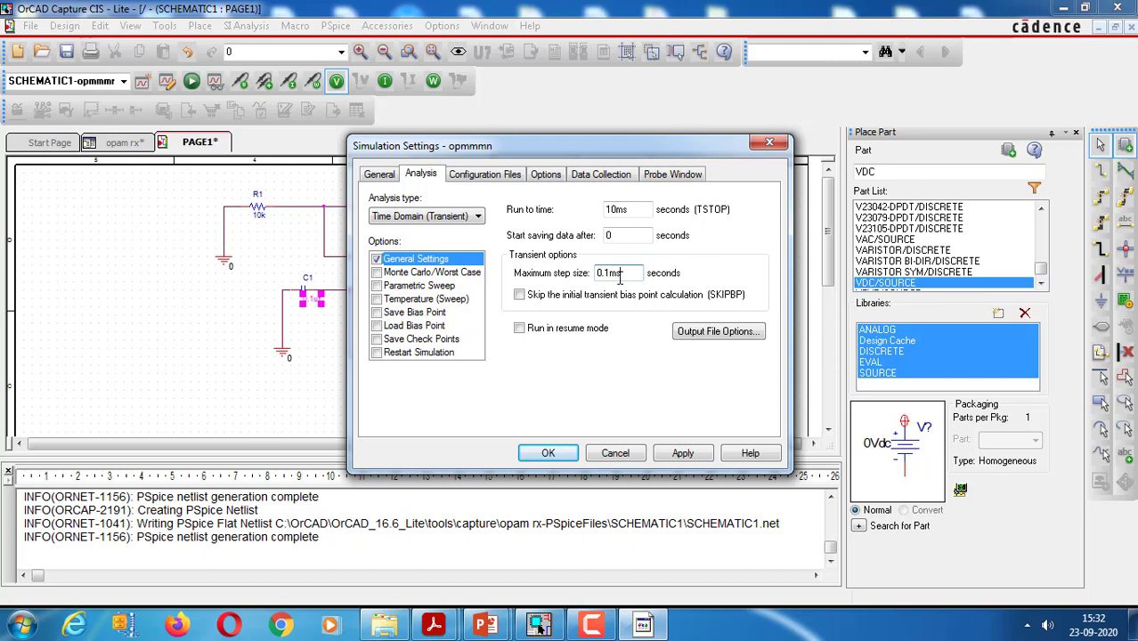
pyautogui.click(682, 454)
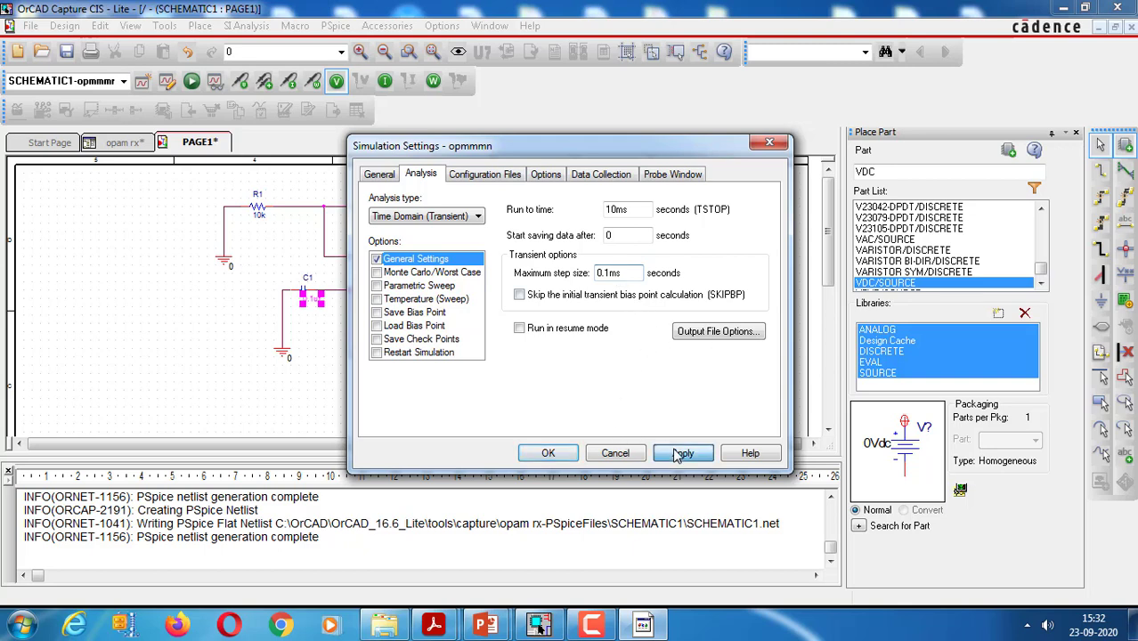
pyautogui.click(548, 455)
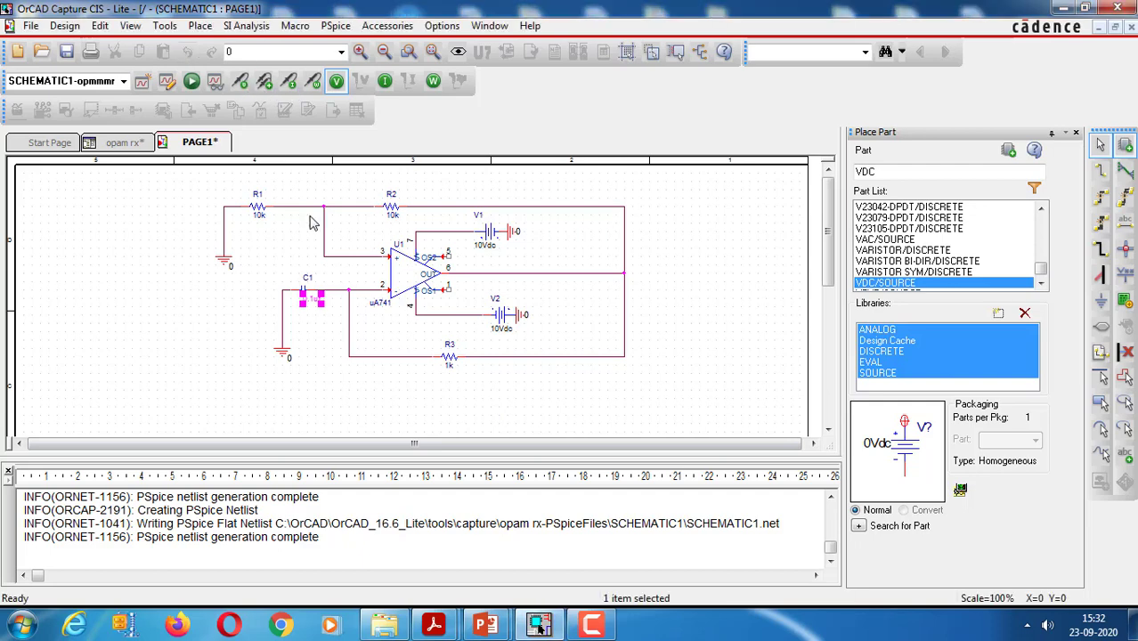
# Add voltage markers on the C1 node and op-amp output, then run PSpice
pyautogui.click(343, 297)
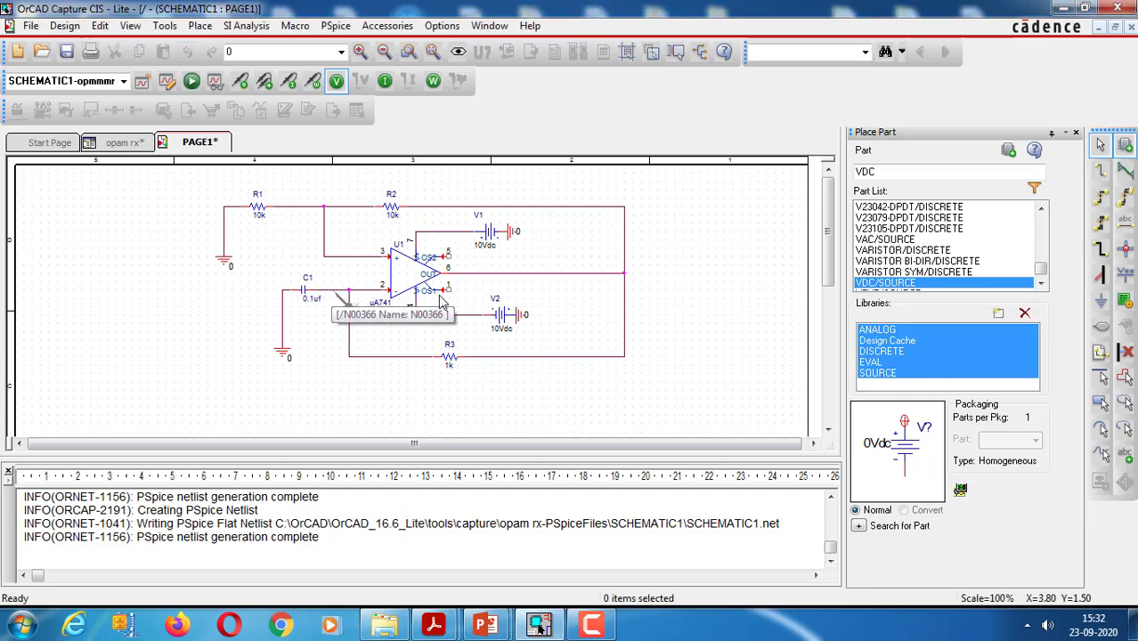
pyautogui.click(626, 276)
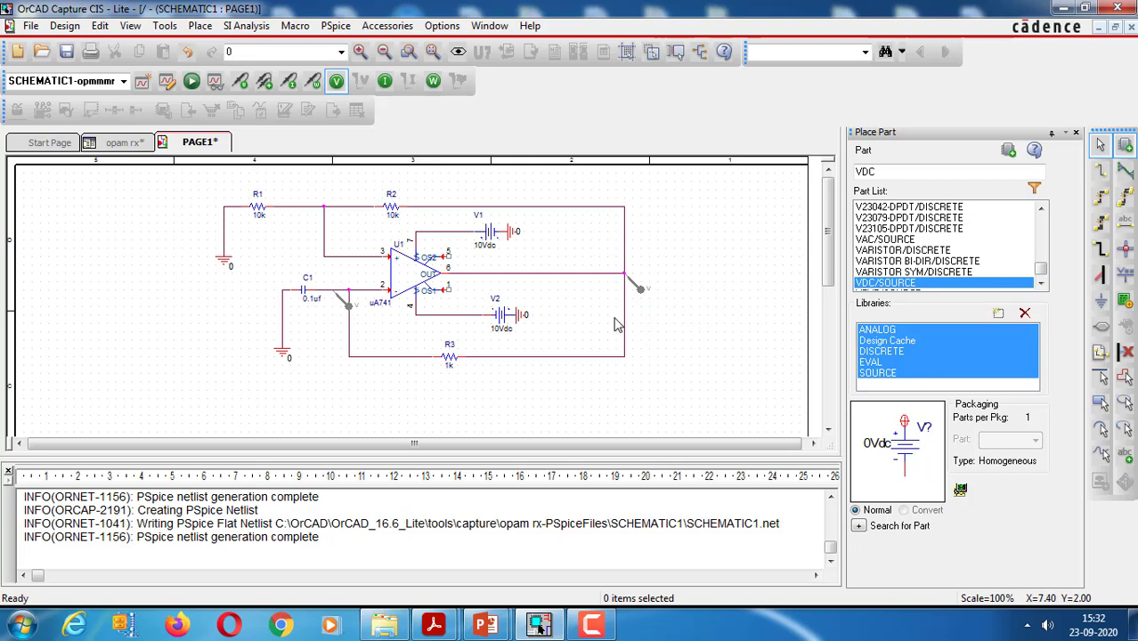
pyautogui.click(336, 25)
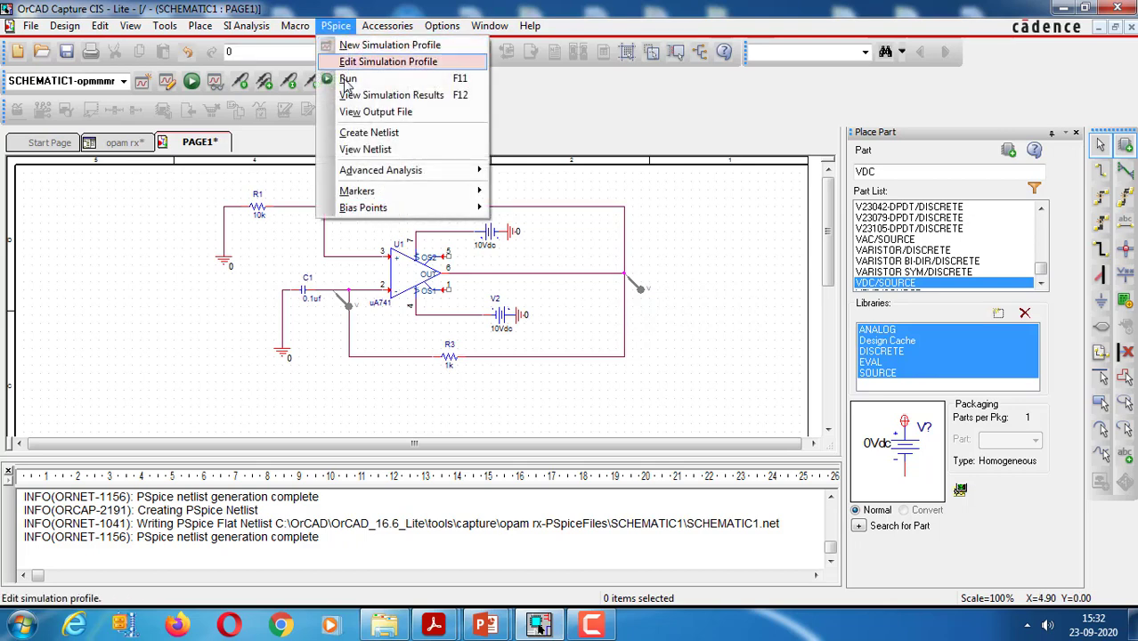
pyautogui.click(348, 79)
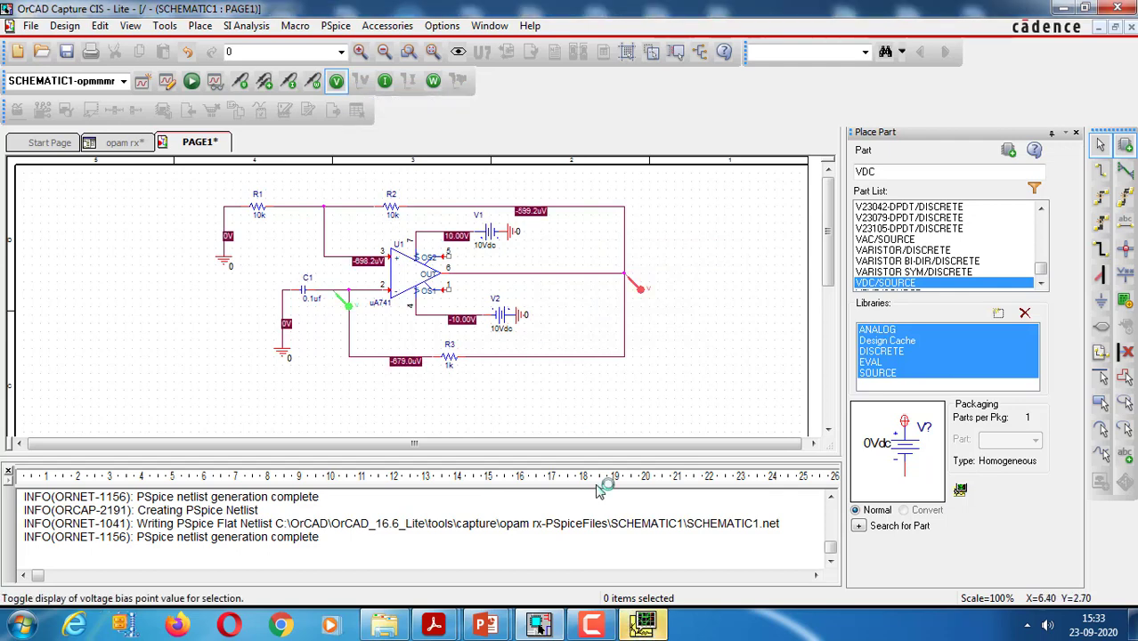
pyautogui.click(641, 626)
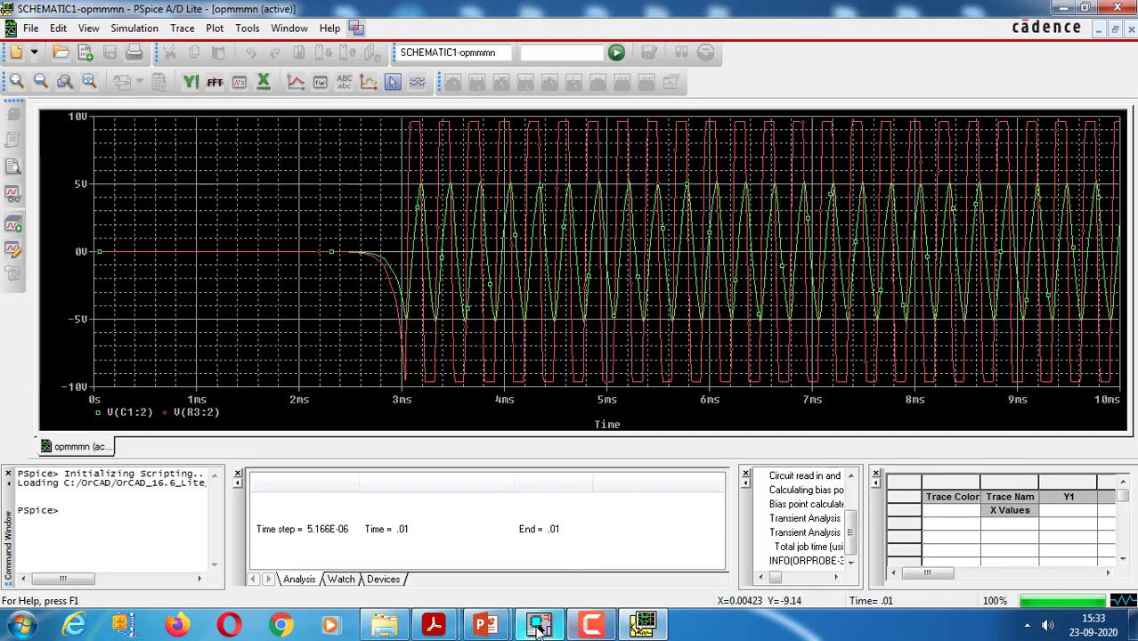
pyautogui.click(590, 627)
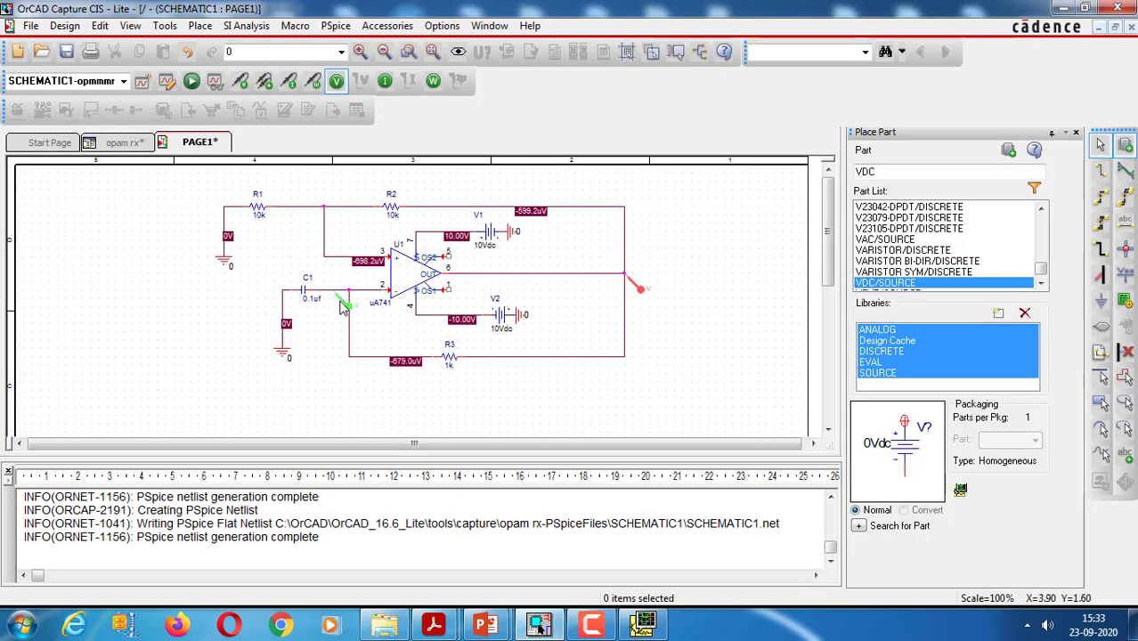